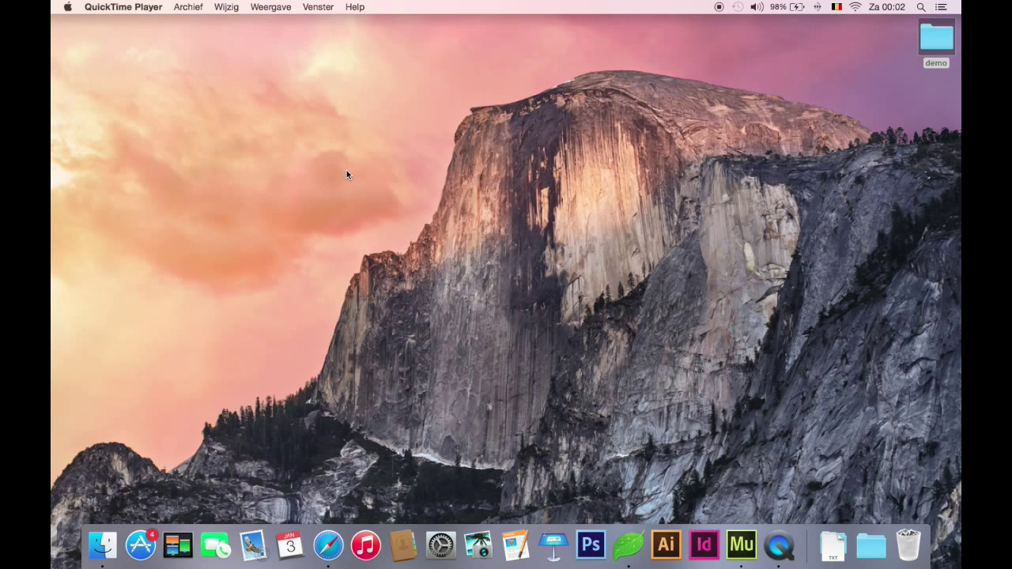
Switch to Adobe Muse, open the Home page and examine its logo, shelf title and shopping cart image
{"action": "left_click", "coordinate": [738, 532]}
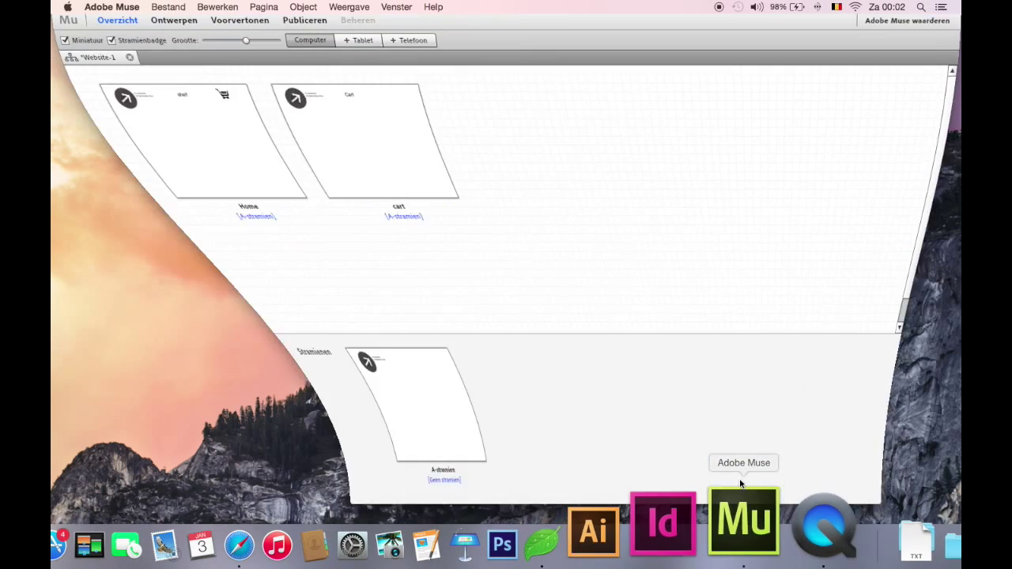
{"action": "left_click", "coordinate": [302, 192]}
{"action": "left_click", "coordinate": [228, 200]}
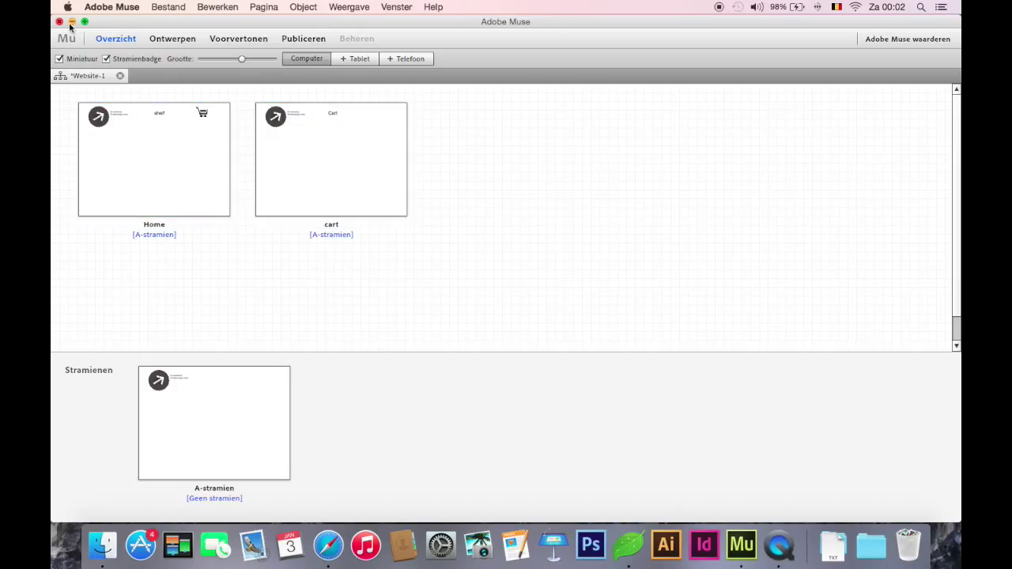
{"action": "double_click", "coordinate": [135, 130]}
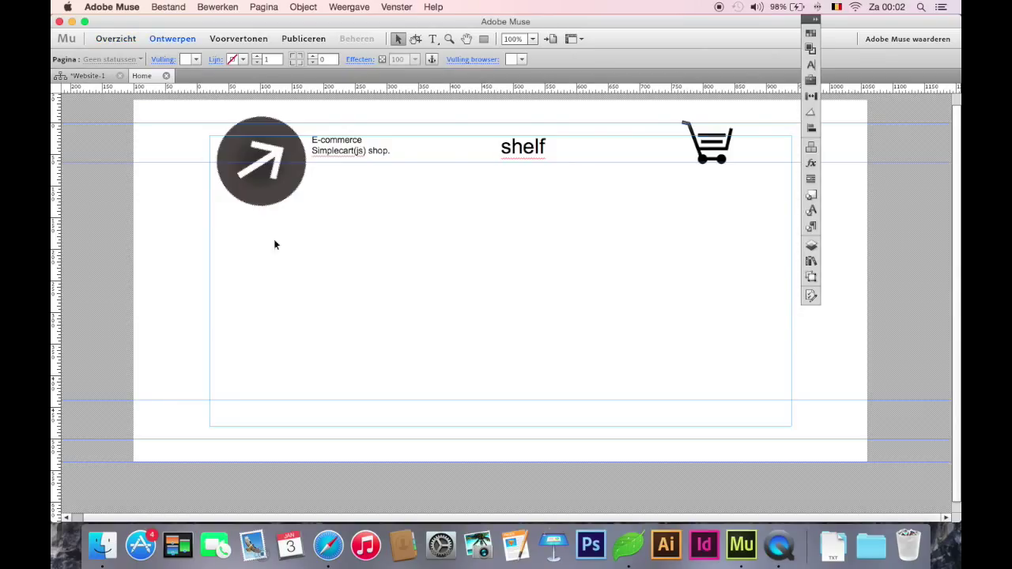
{"action": "left_click_drag", "start_coordinate": [206, 236], "coordinate": [679, 132]}
{"action": "left_click", "coordinate": [538, 261]}
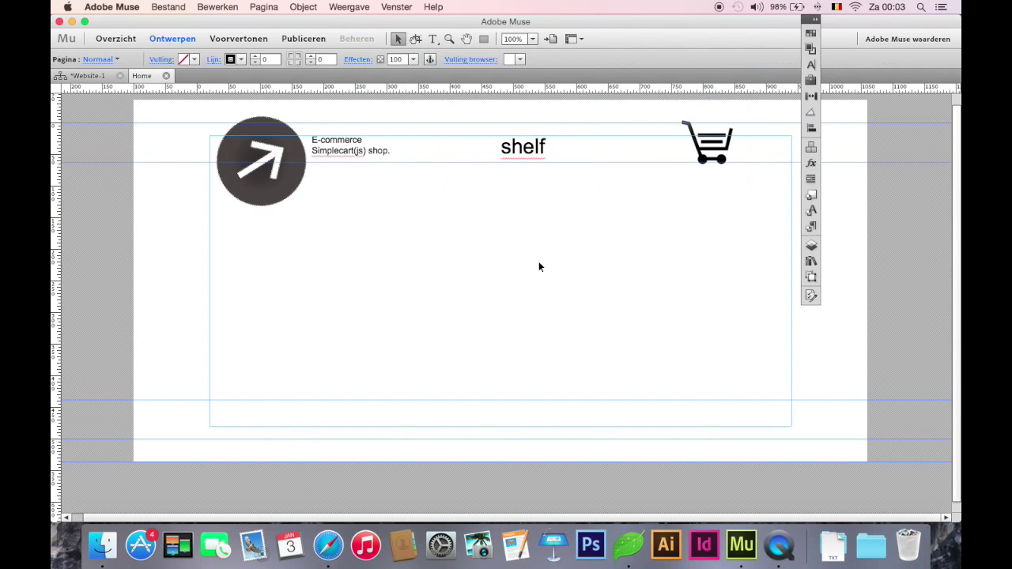
{"action": "left_click", "coordinate": [560, 152]}
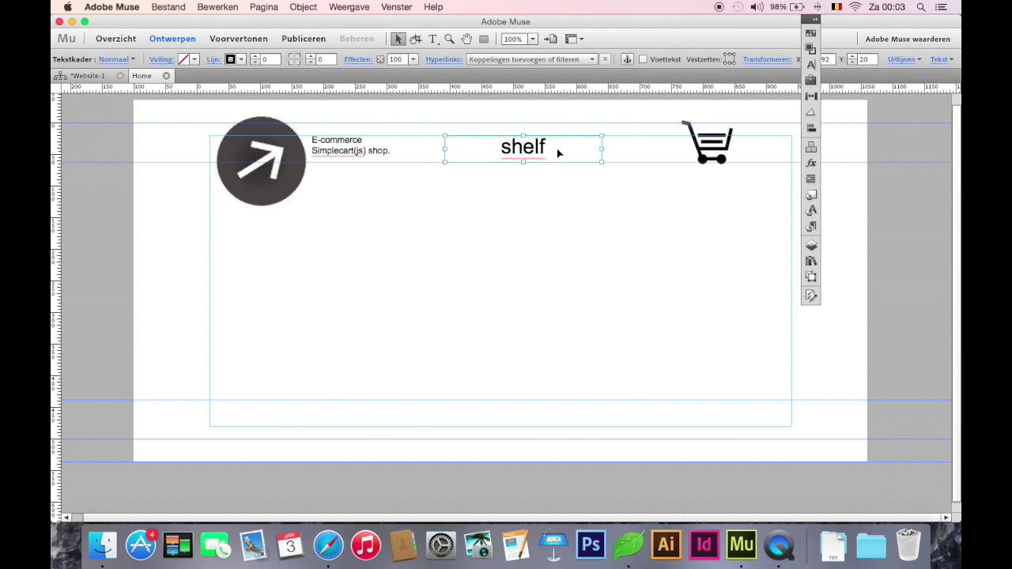
{"action": "left_click", "coordinate": [755, 146]}
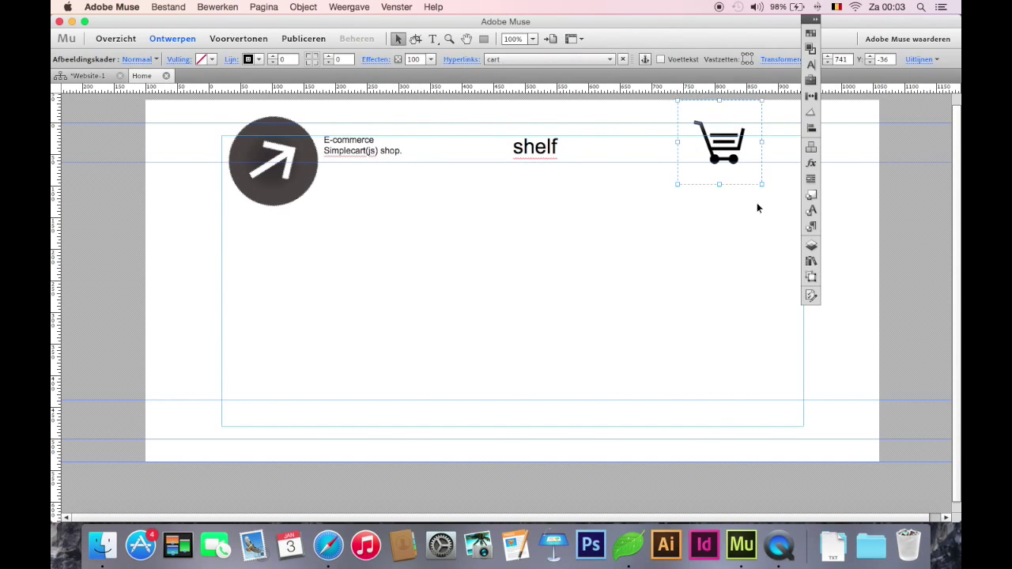
Open the cart page from the site plan to examine its layout, and close the cart and Home pages
{"action": "left_click", "coordinate": [64, 76]}
{"action": "left_click", "coordinate": [257, 153]}
{"action": "double_click", "coordinate": [270, 158]}
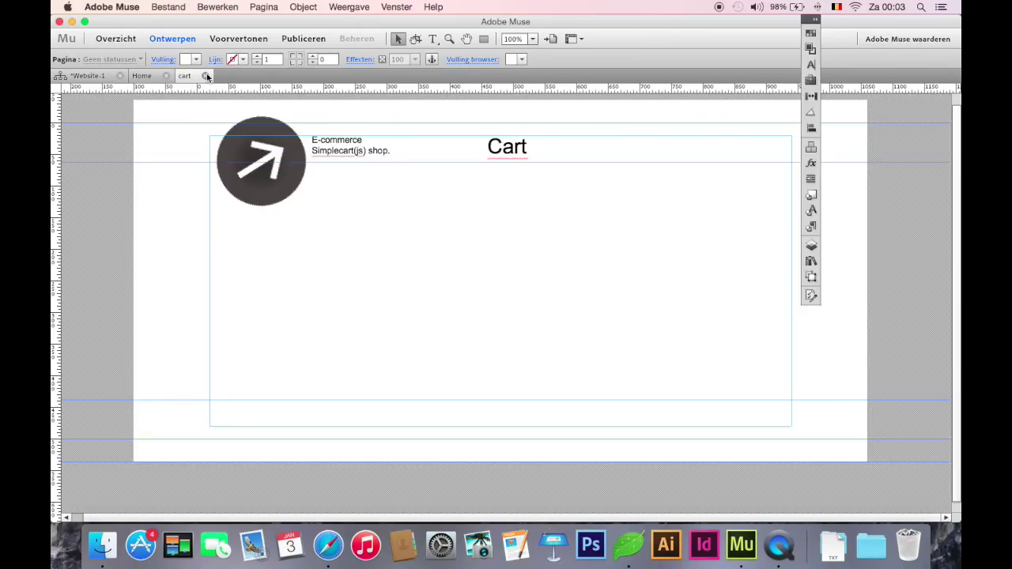
{"action": "left_click", "coordinate": [207, 76]}
{"action": "left_click", "coordinate": [166, 76]}
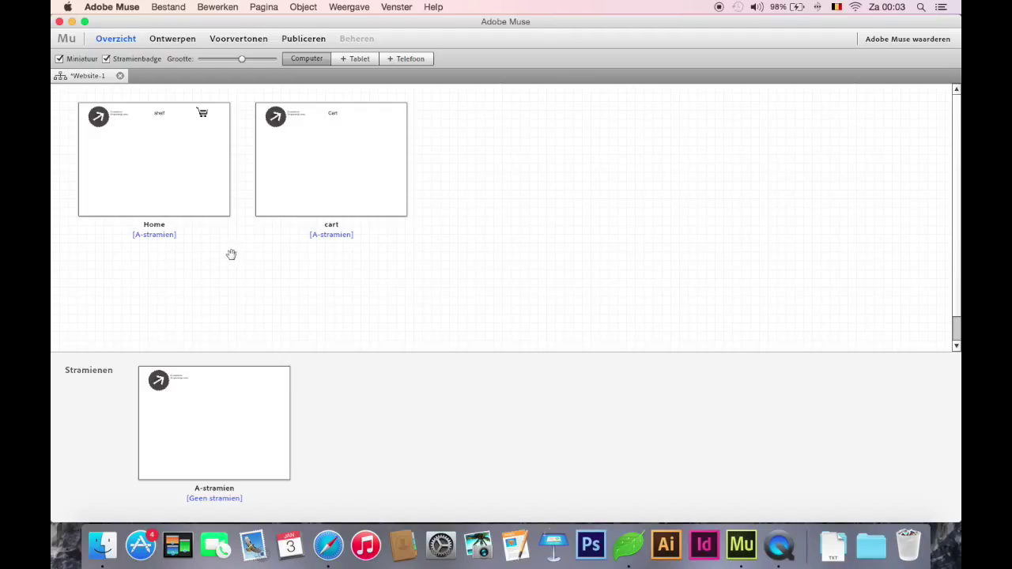
Switch to Safari and view the simpleCart(js) website
{"action": "mouse_move", "coordinate": [226, 251]}
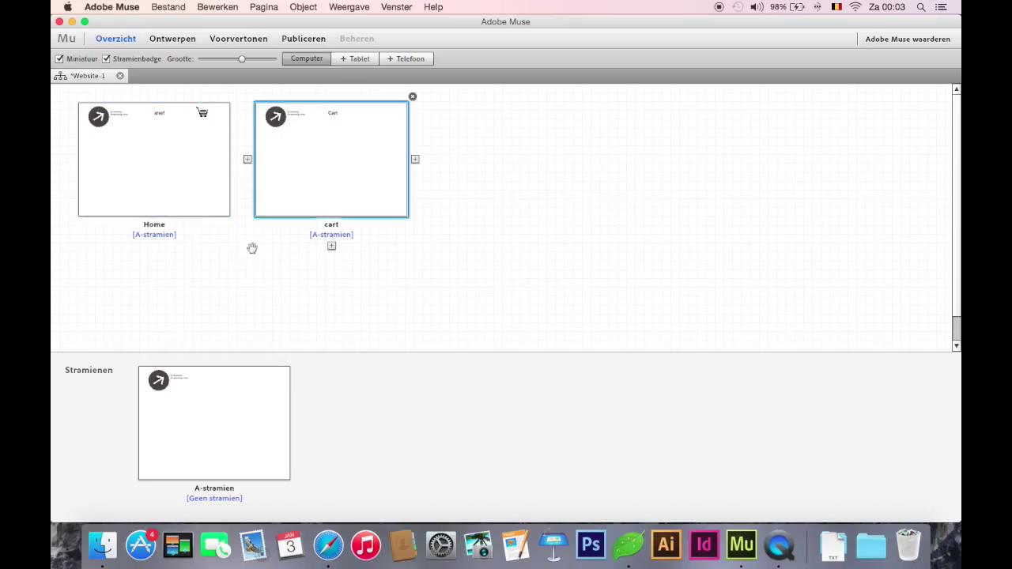
{"action": "mouse_move", "coordinate": [233, 158]}
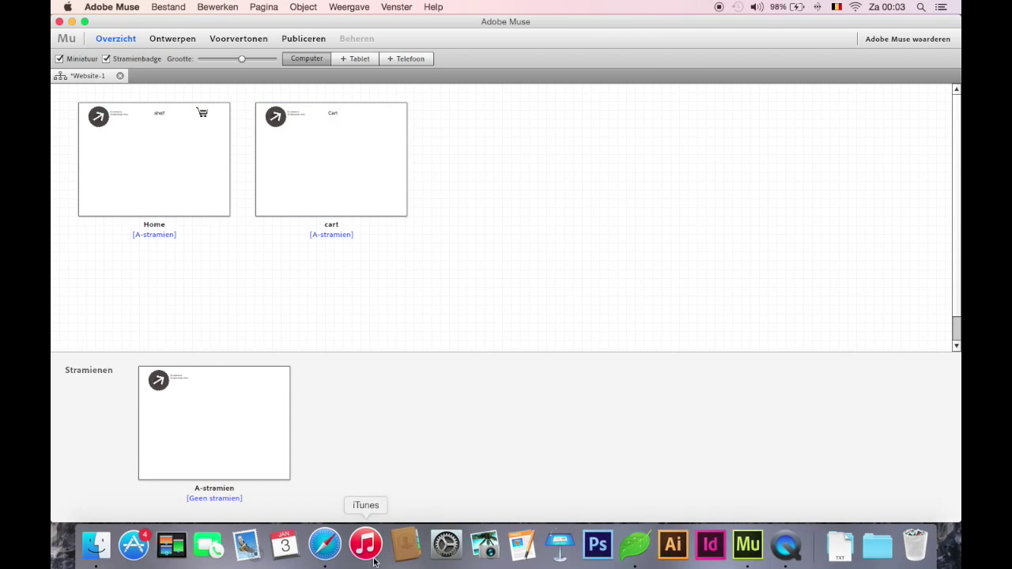
{"action": "left_click", "coordinate": [329, 498]}
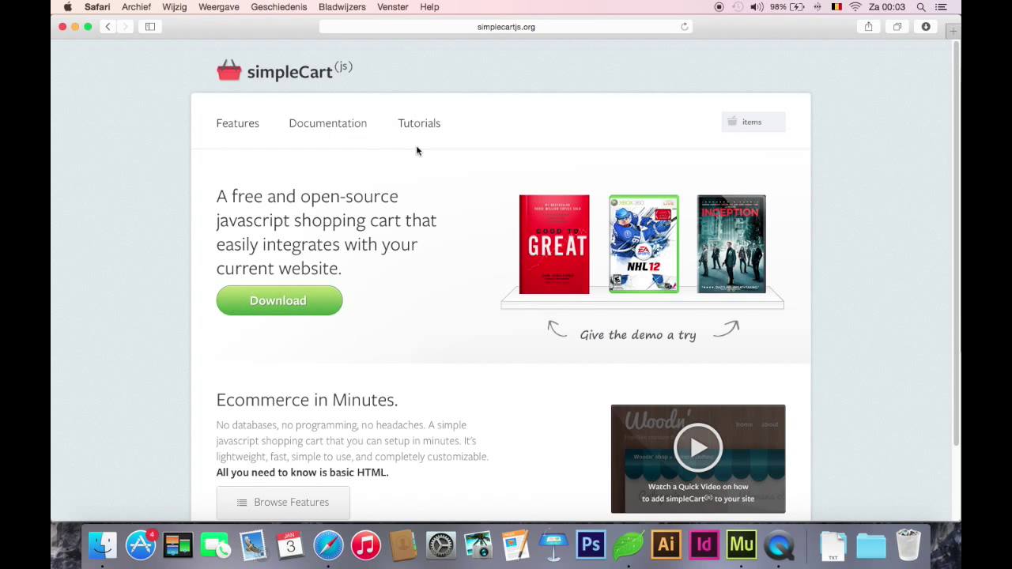
Switch back to Adobe Muse and open the A-stramien master's page properties at the HTML for <head> metadata
{"action": "left_click", "coordinate": [743, 536]}
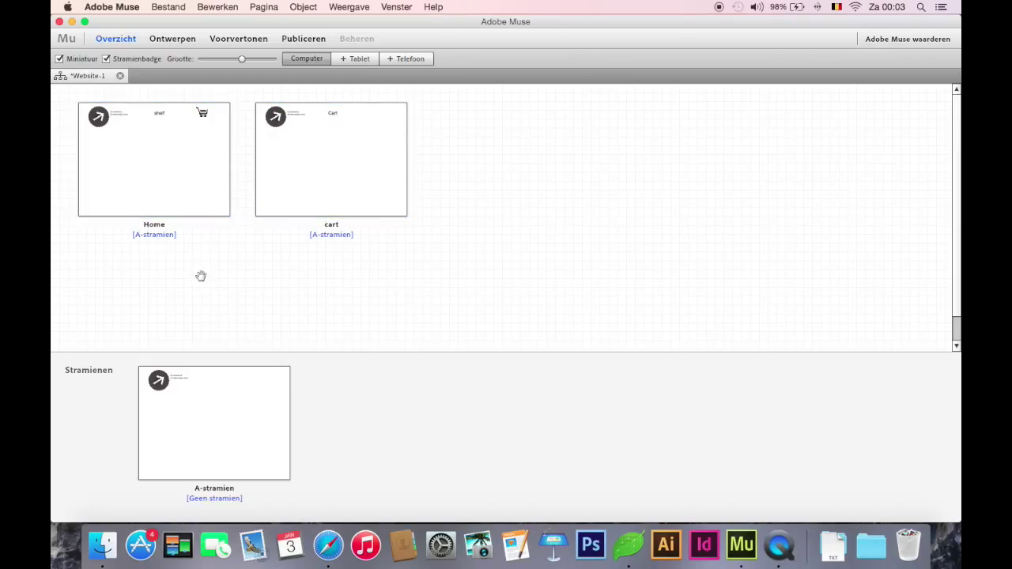
{"action": "right_click", "coordinate": [214, 407]}
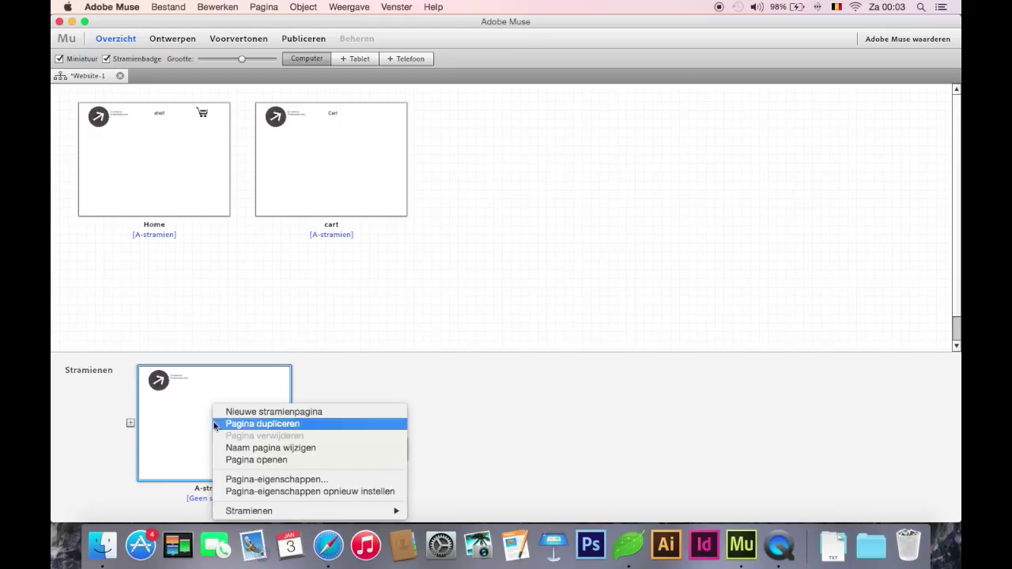
{"action": "left_click", "coordinate": [254, 480]}
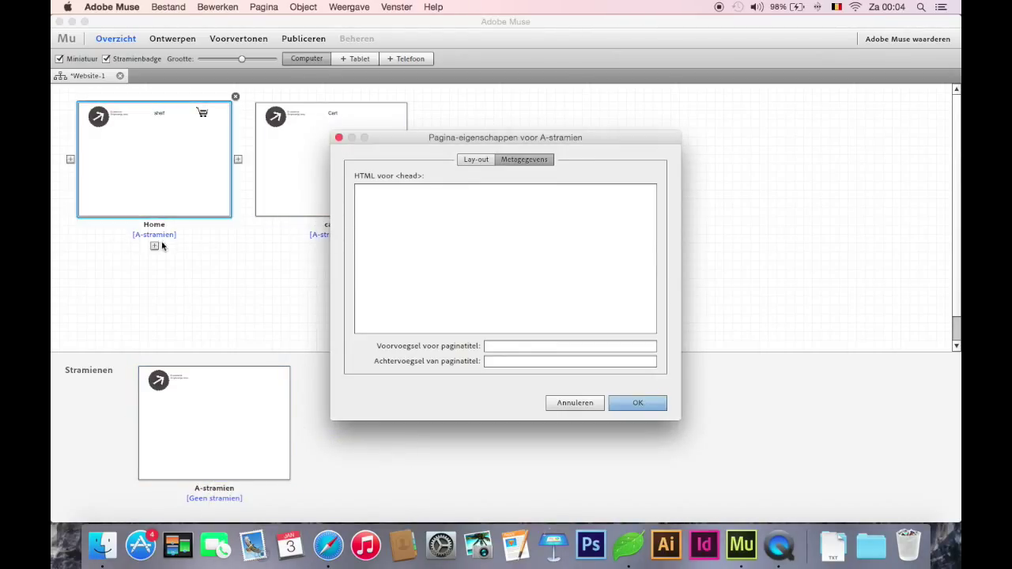
{"action": "left_click", "coordinate": [422, 230]}
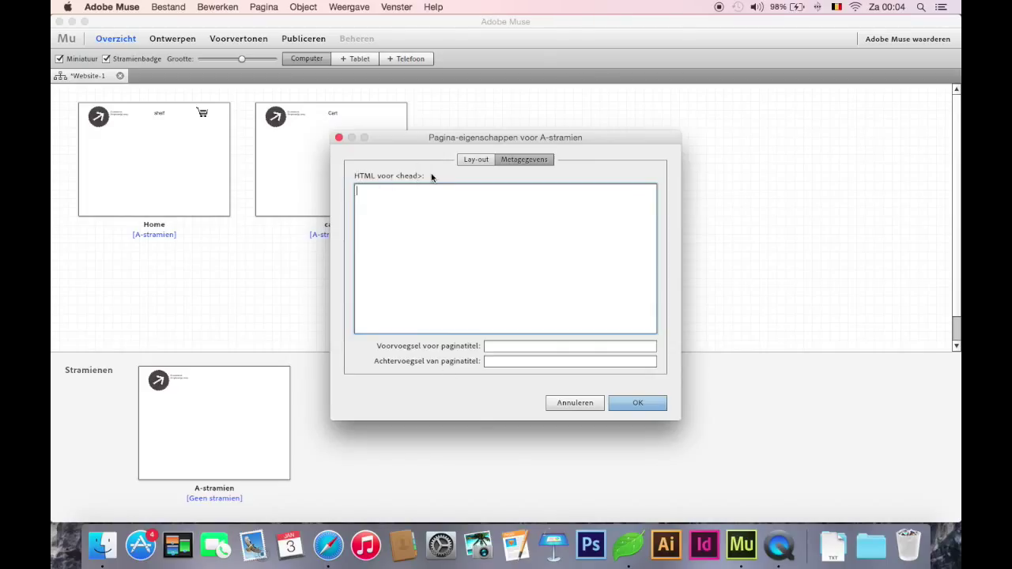
Copy the simpleCart.js script block with the PayPal checkout from Coda into the A-stramien master's <head> HTML and save the properties
{"action": "left_click", "coordinate": [622, 532]}
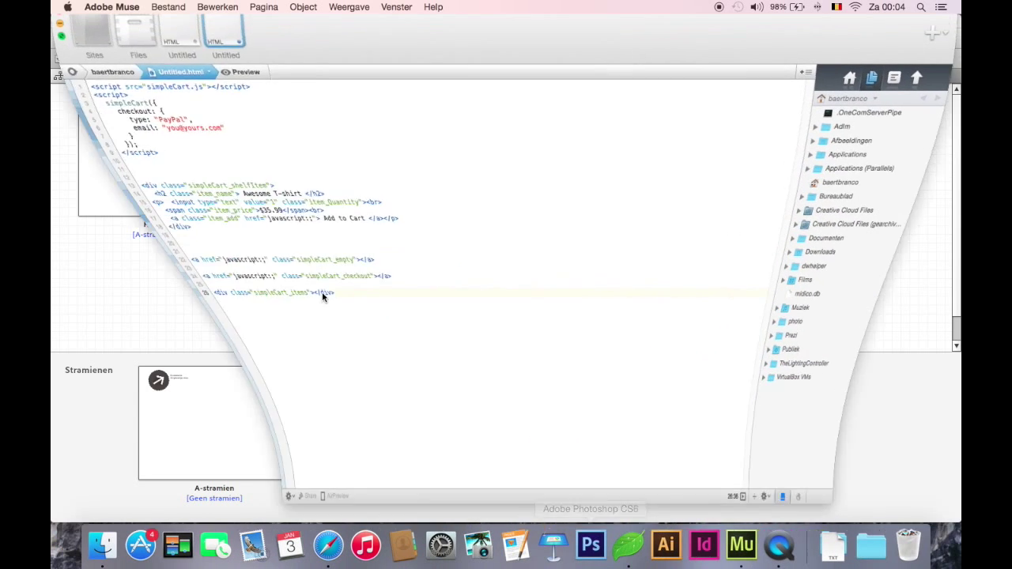
{"action": "left_click_drag", "start_coordinate": [116, 168], "coordinate": [54, 92]}
{"action": "key", "text": "super+c"}
{"action": "key", "text": "super+Tab"}
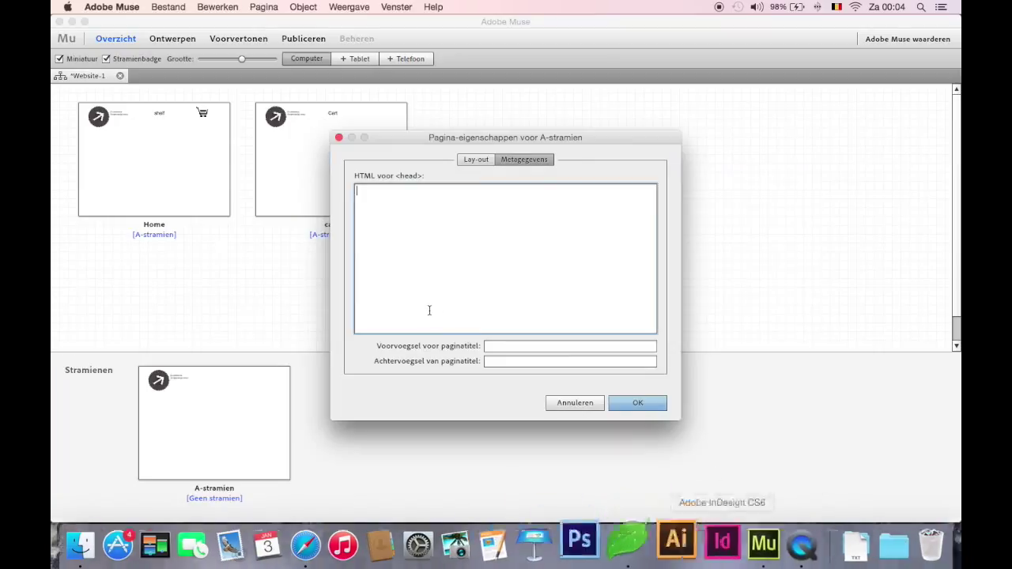
{"action": "key", "text": "super+v"}
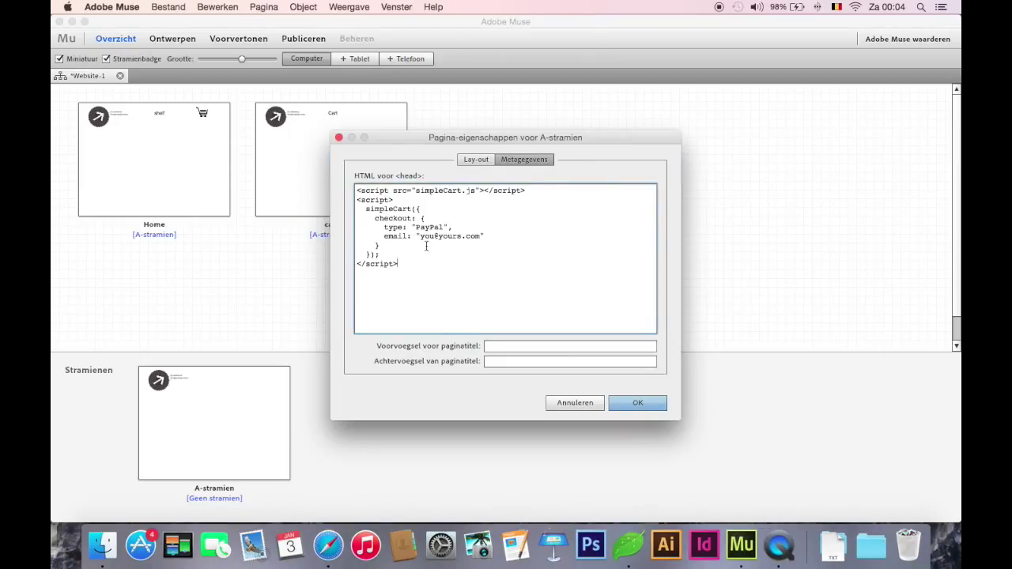
{"action": "left_click_drag", "start_coordinate": [357, 190], "coordinate": [416, 192]}
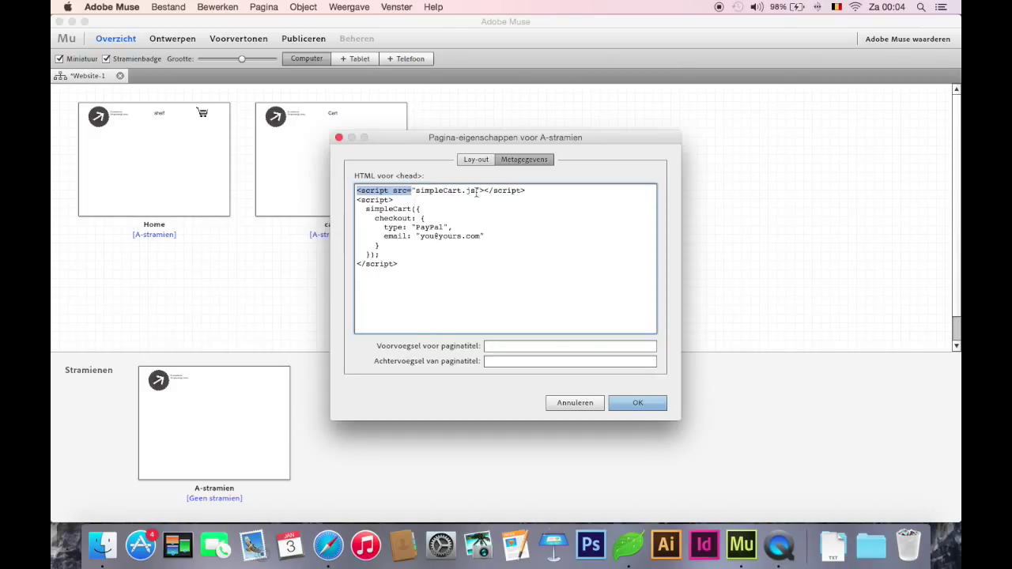
{"action": "left_click_drag", "start_coordinate": [367, 209], "coordinate": [420, 209]}
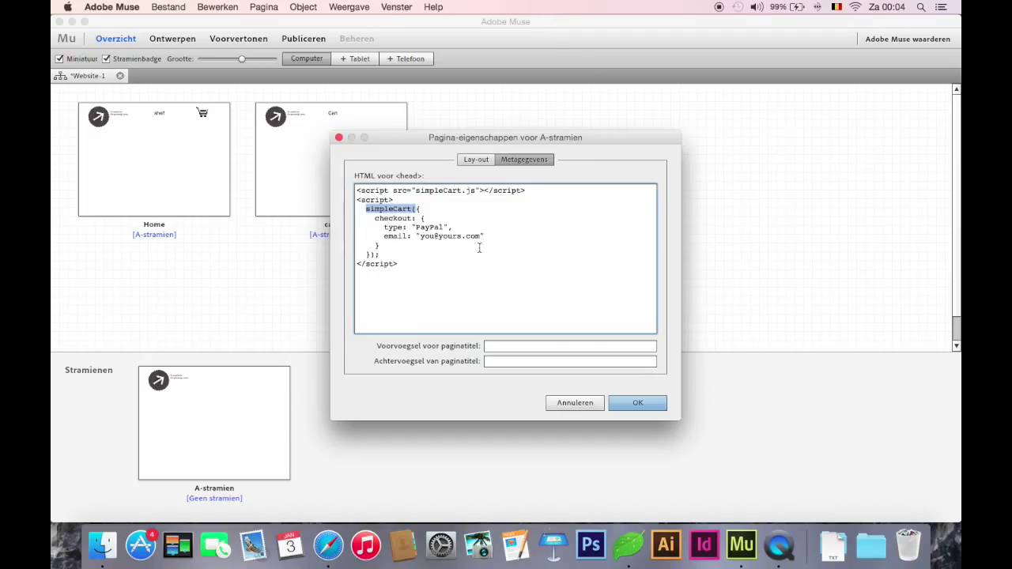
{"action": "left_click", "coordinate": [646, 404]}
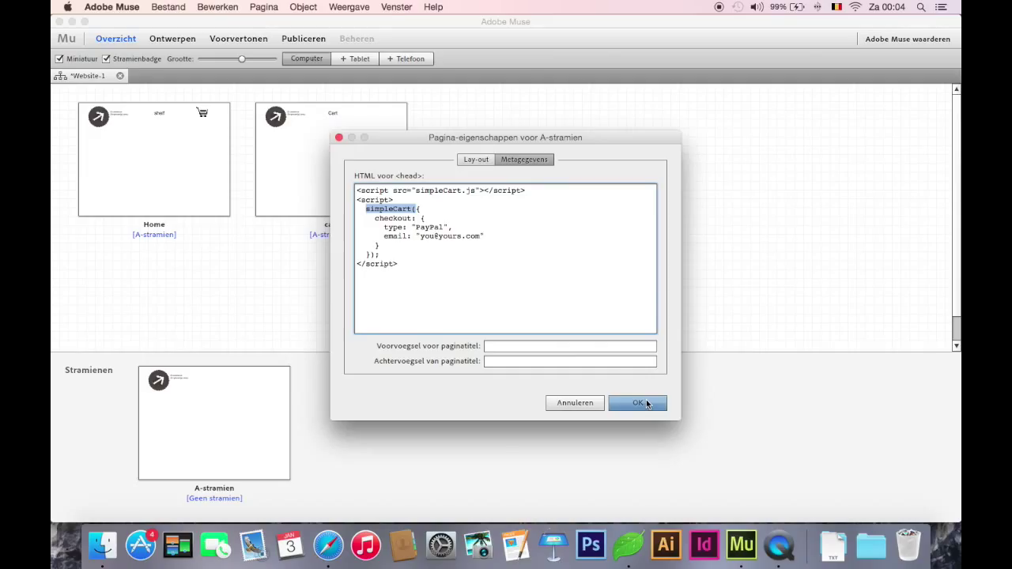
{"action": "left_click", "coordinate": [647, 403]}
Open the Home page and start inserting an HTML object, allowing Adobe Muse to accept incoming network connections
{"action": "double_click", "coordinate": [182, 194]}
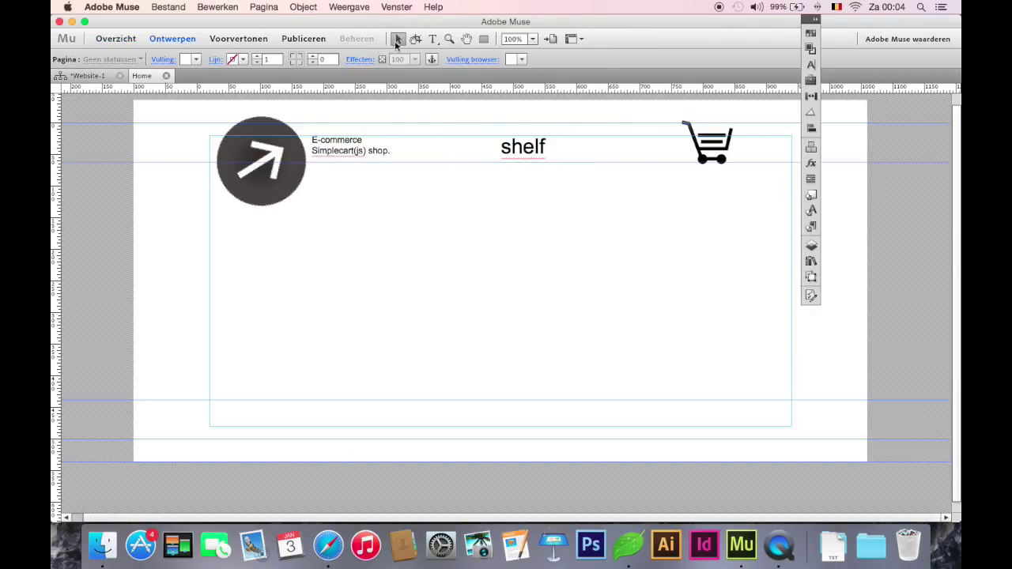
{"action": "left_click", "coordinate": [304, 7]}
{"action": "left_click", "coordinate": [297, 6]}
{"action": "left_click", "coordinate": [301, 7]}
{"action": "left_click", "coordinate": [306, 222]}
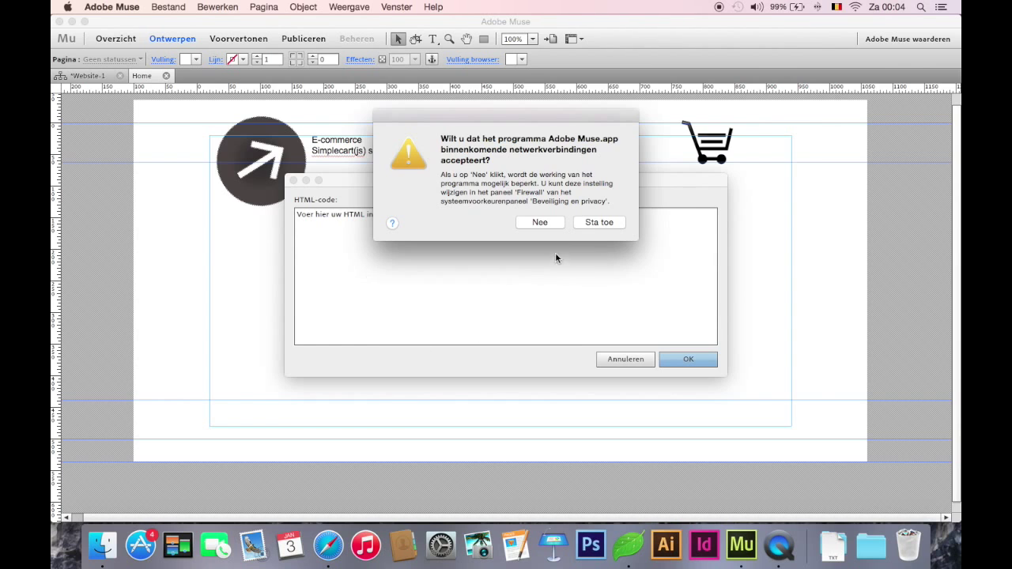
{"action": "left_click", "coordinate": [599, 222]}
Copy the simpleCart_shelfItem block for the Awesome T-shirt from Coda and paste it as the Home page object's HTML code
{"action": "left_click", "coordinate": [627, 546]}
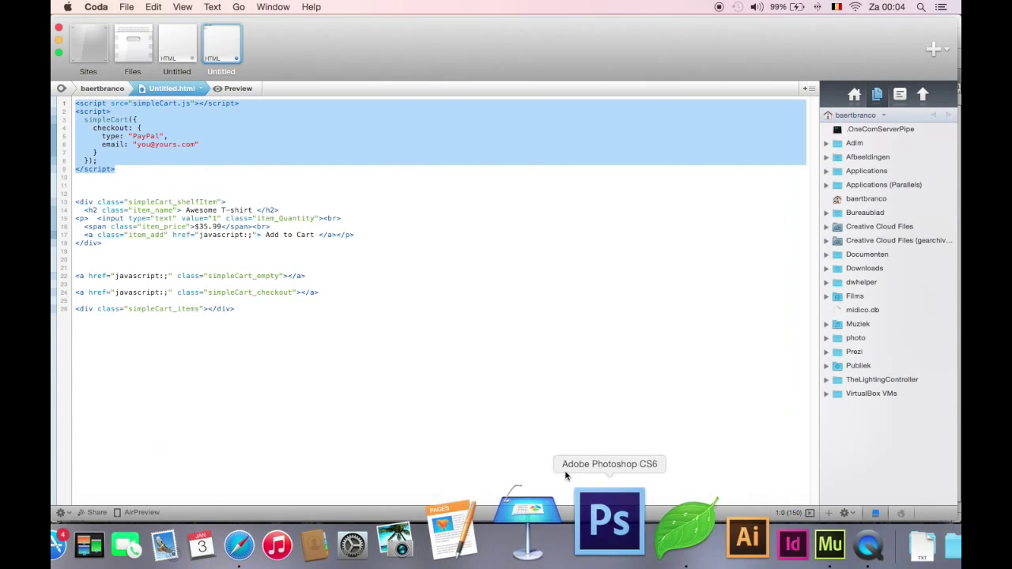
{"action": "left_click_drag", "start_coordinate": [111, 245], "coordinate": [64, 204]}
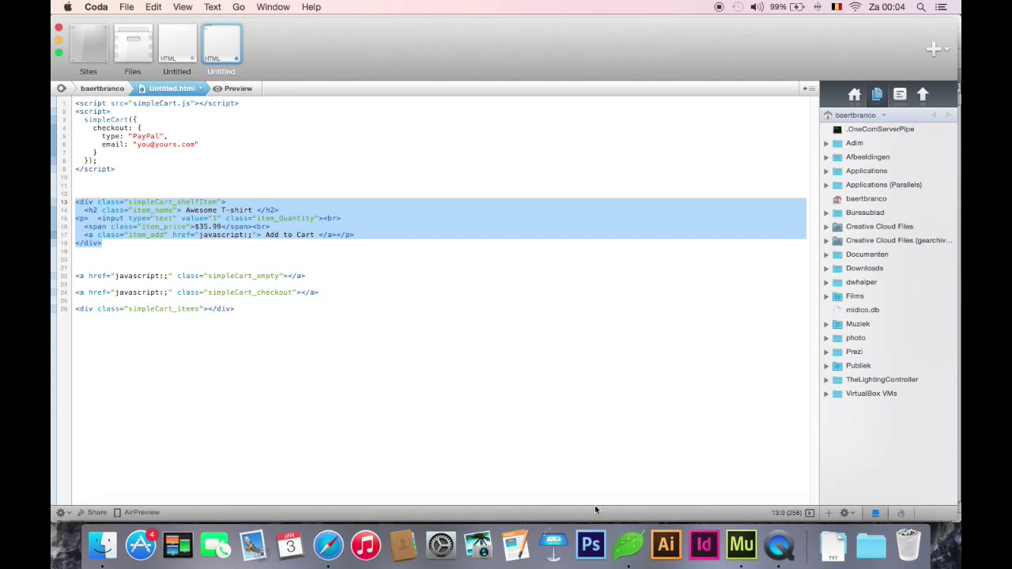
{"action": "left_click", "coordinate": [735, 522]}
{"action": "key", "text": "super+v"}
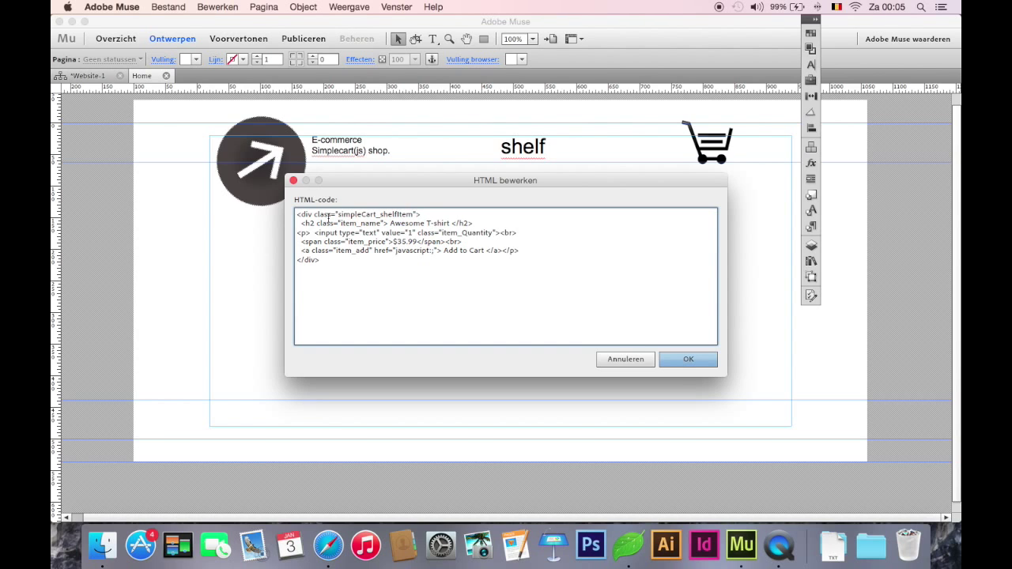
{"action": "left_click_drag", "start_coordinate": [388, 224], "coordinate": [443, 224]}
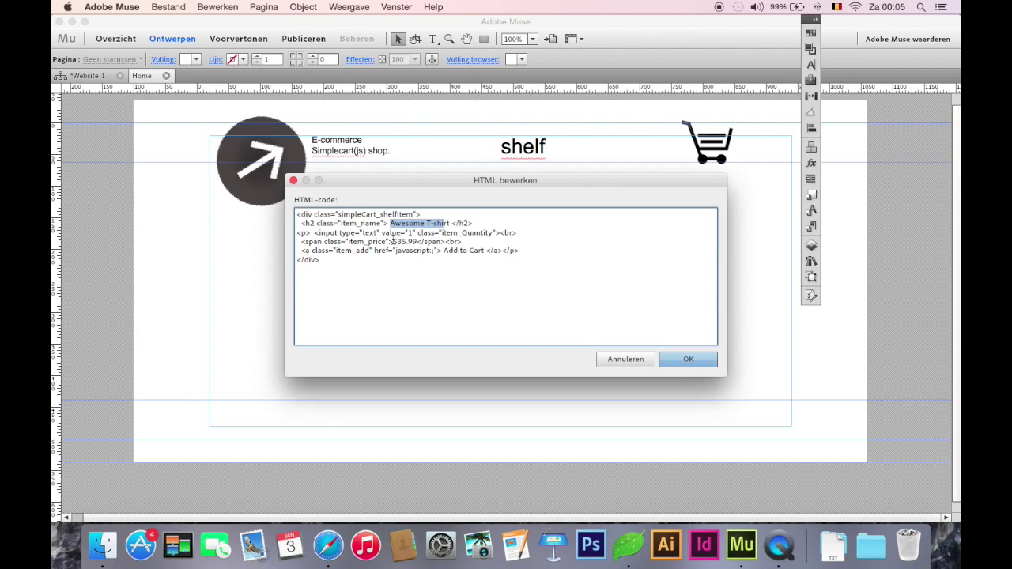
{"action": "left_click_drag", "start_coordinate": [393, 241], "coordinate": [427, 241]}
{"action": "left_click", "coordinate": [399, 265]}
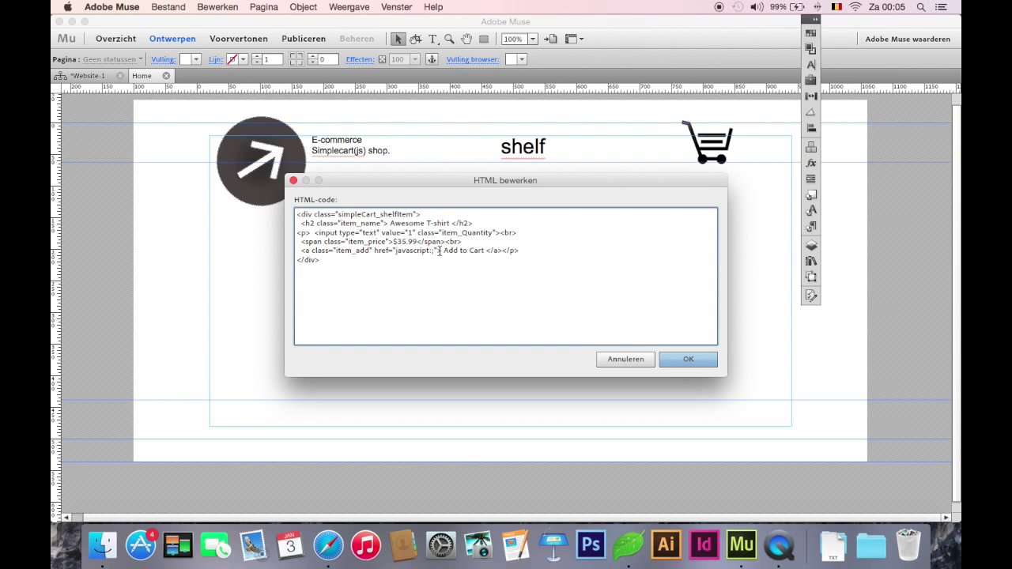
Insert the T-shirt HTML object and move it to the upper left area of the Home page, below the header text
{"action": "left_click", "coordinate": [666, 361]}
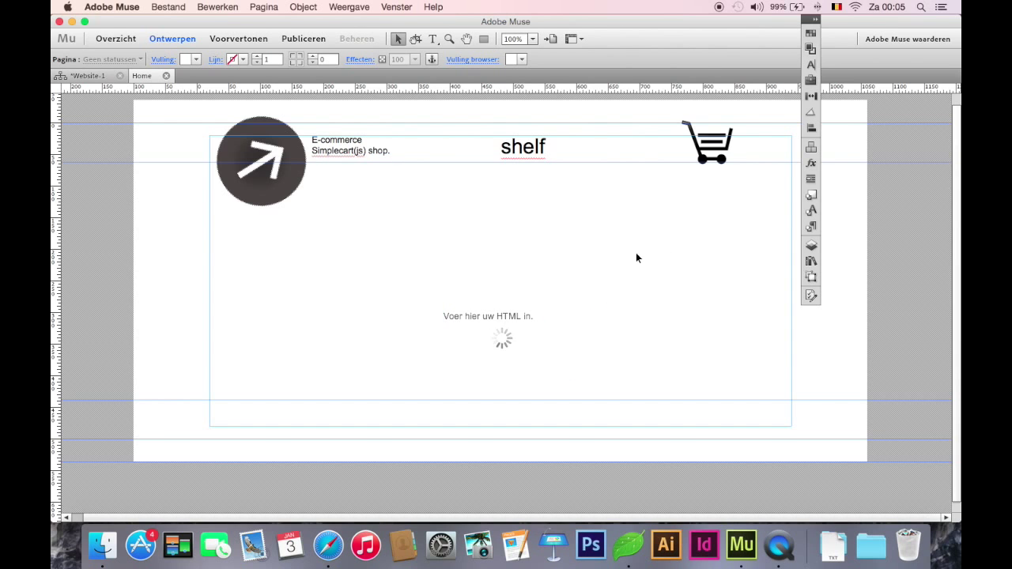
{"action": "left_click_drag", "start_coordinate": [490, 329], "coordinate": [405, 241]}
{"action": "left_click", "coordinate": [603, 250]}
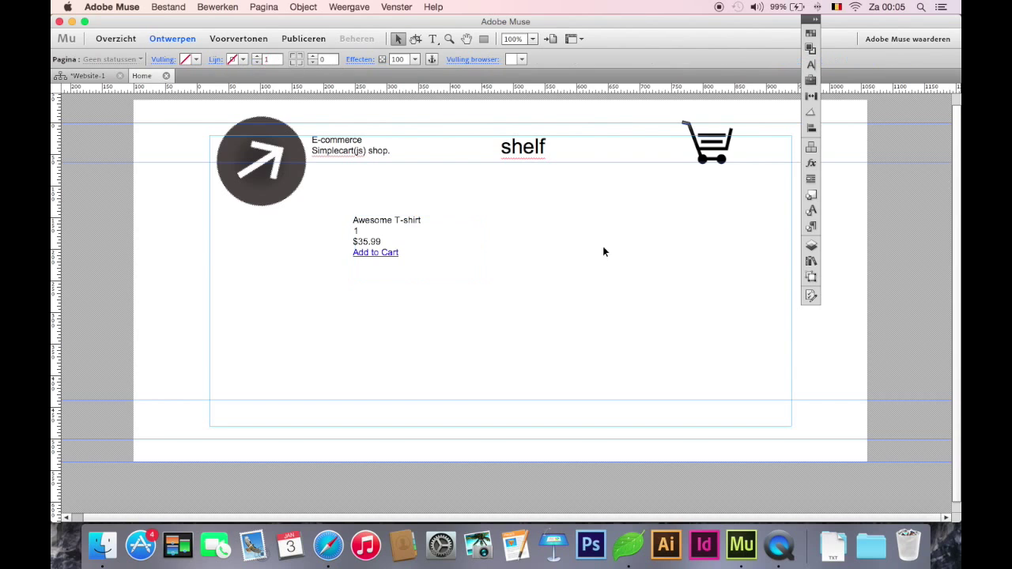
Open the cart page from the site overview and start inserting an HTML object
{"action": "left_click", "coordinate": [82, 75]}
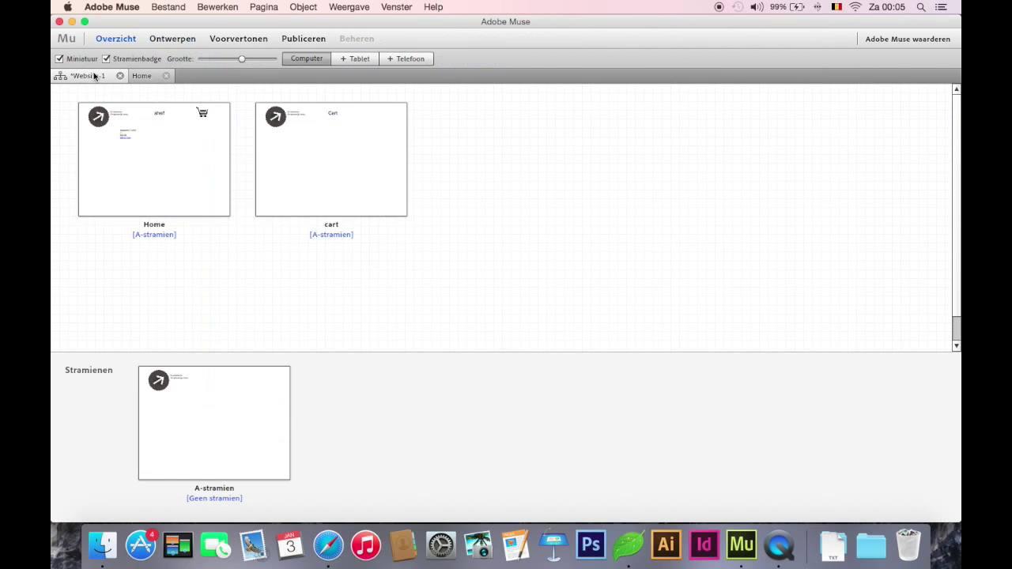
{"action": "double_click", "coordinate": [368, 160]}
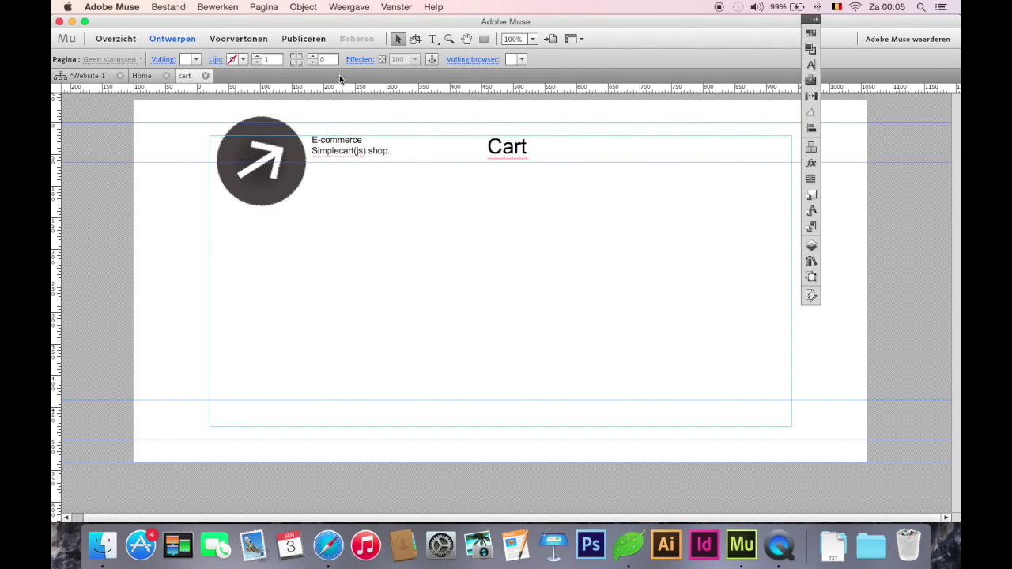
{"action": "left_click", "coordinate": [320, 6]}
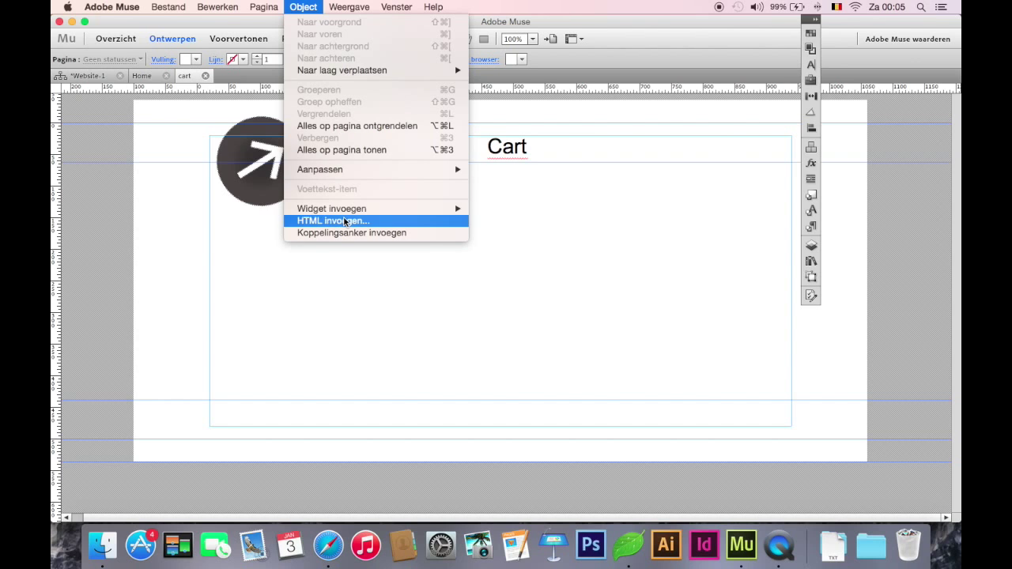
{"action": "left_click", "coordinate": [344, 220]}
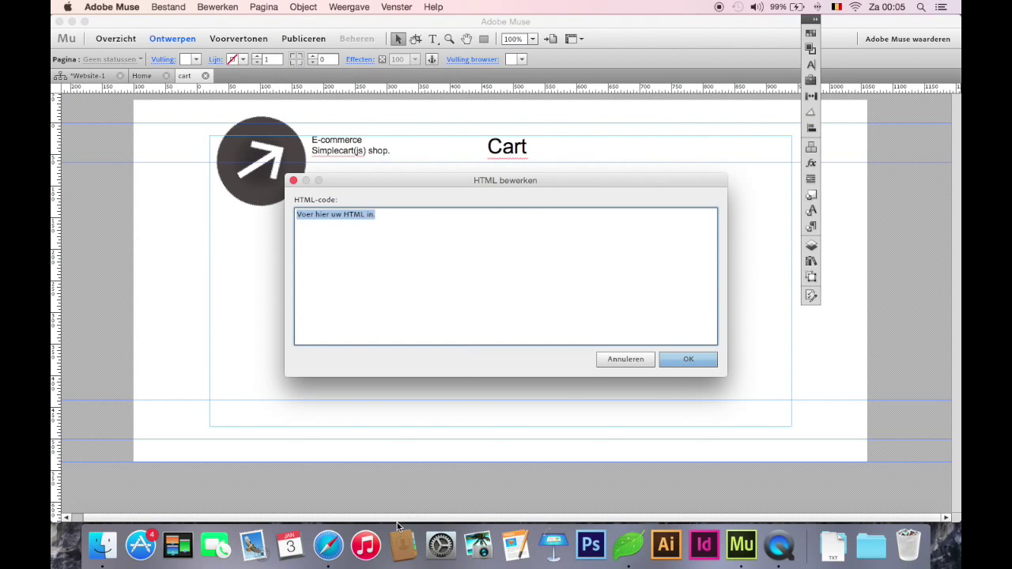
Copy the simpleCart_items div from Coda and paste it as the HTML object's code in Adobe Muse
{"action": "left_click", "coordinate": [633, 532]}
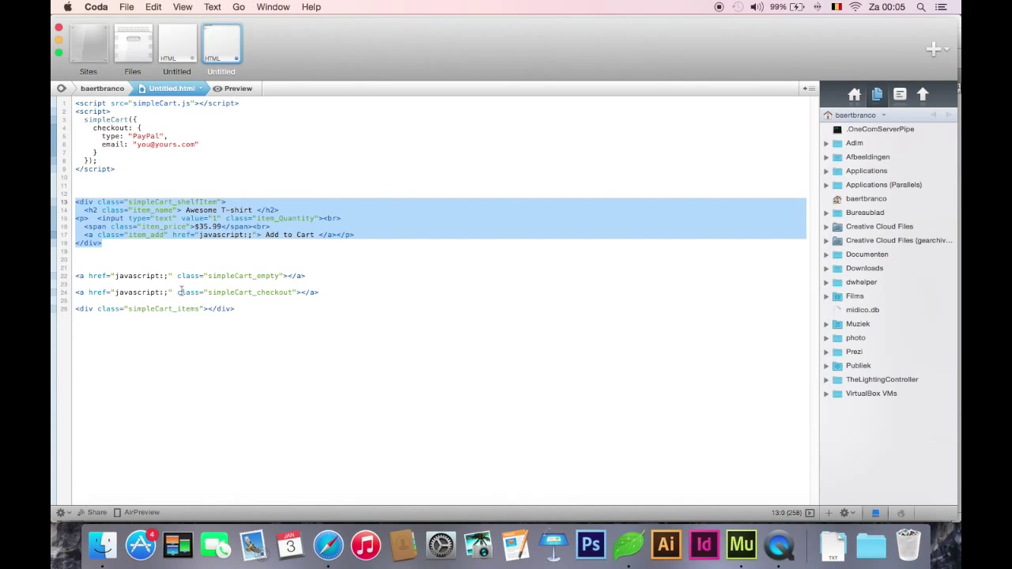
{"action": "left_click", "coordinate": [66, 309]}
{"action": "key", "text": "super+c"}
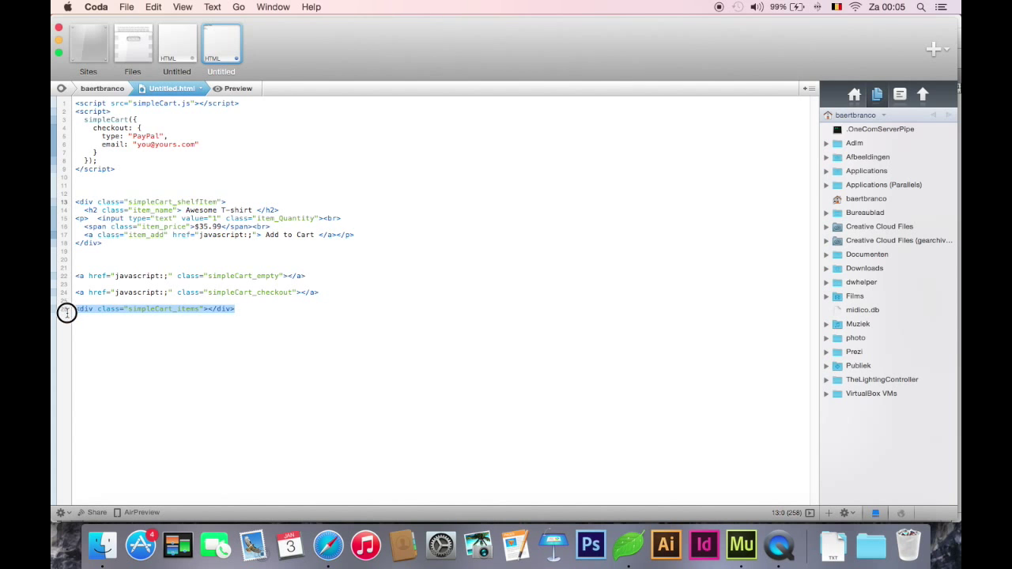
{"action": "left_click", "coordinate": [724, 526]}
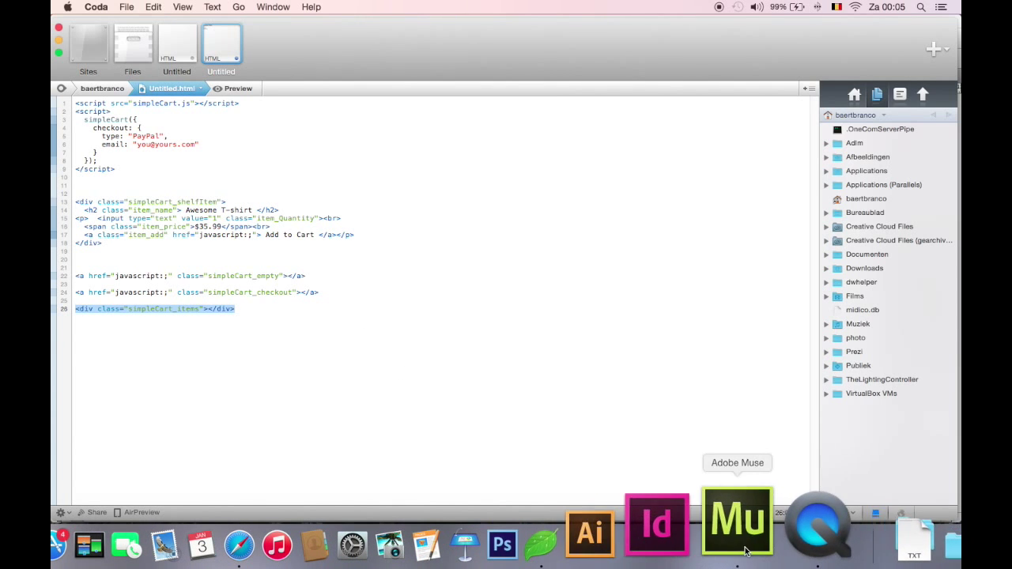
{"action": "key", "text": "super+v"}
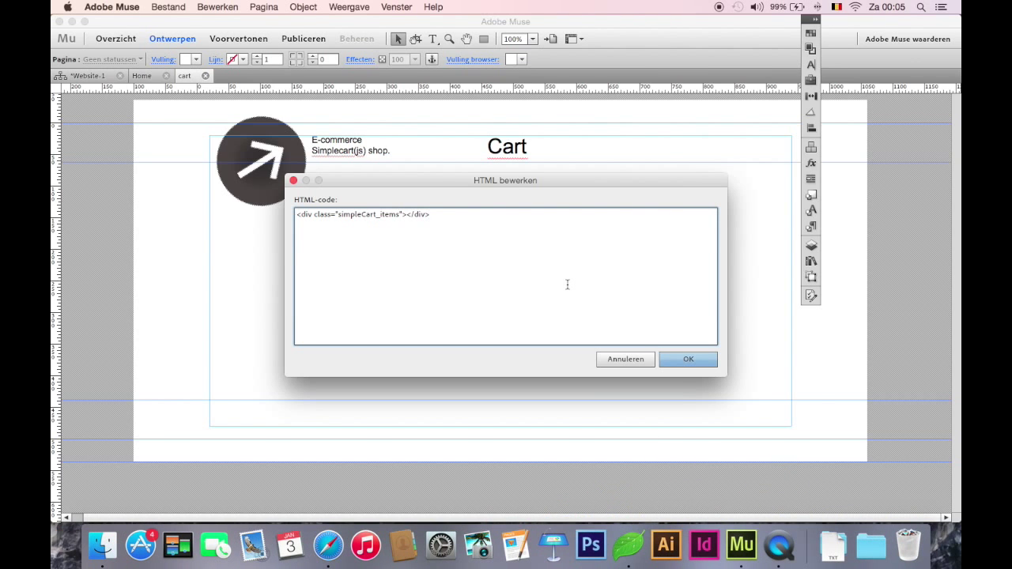
Copy the simpleCart_empty link line from Coda and paste it below the simpleCart_items div in Adobe Muse
{"action": "left_click", "coordinate": [629, 545]}
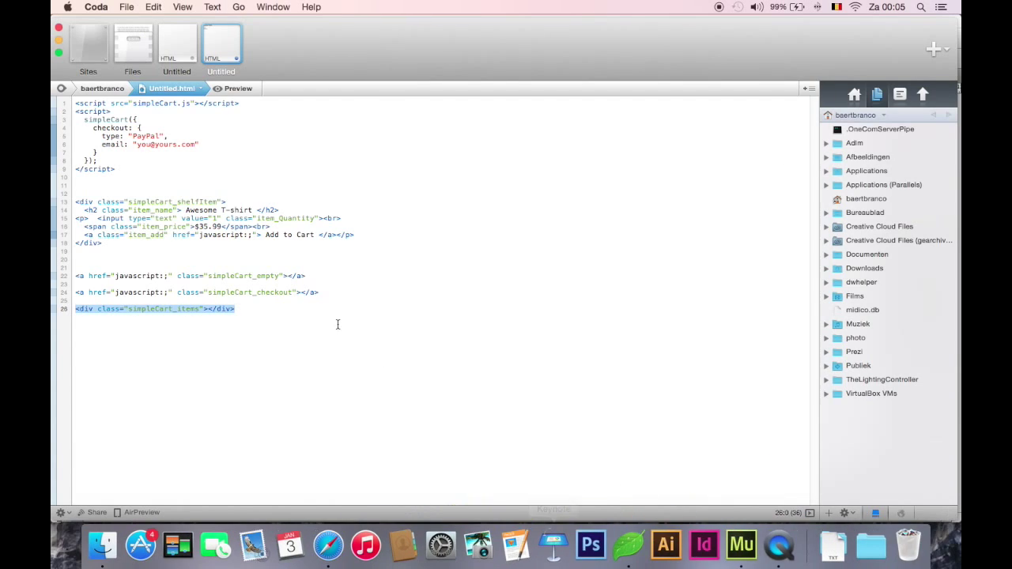
{"action": "left_click_drag", "start_coordinate": [311, 276], "coordinate": [57, 276]}
{"action": "key", "text": "super+c"}
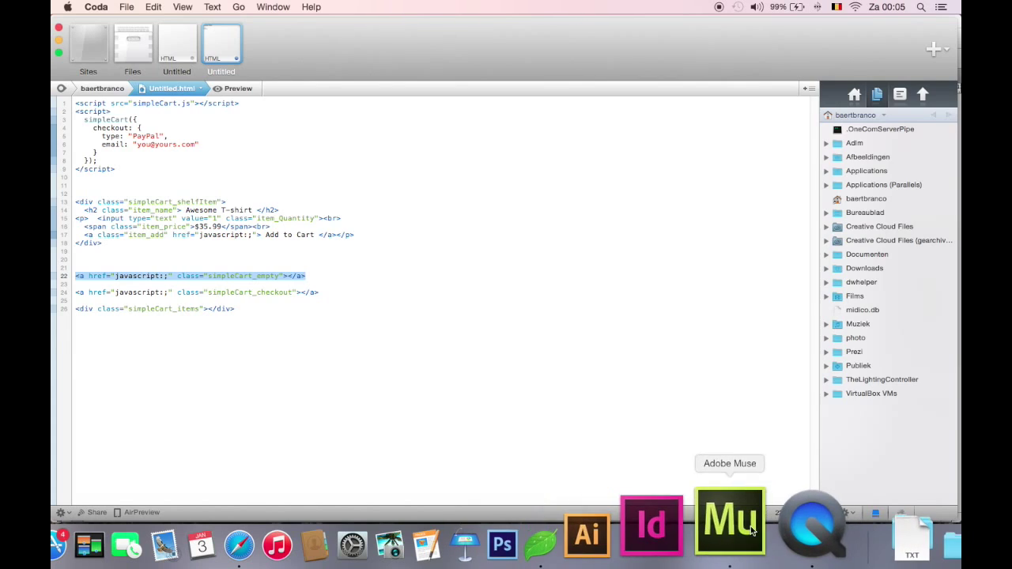
{"action": "left_click", "coordinate": [737, 546]}
{"action": "key", "text": "super+v"}
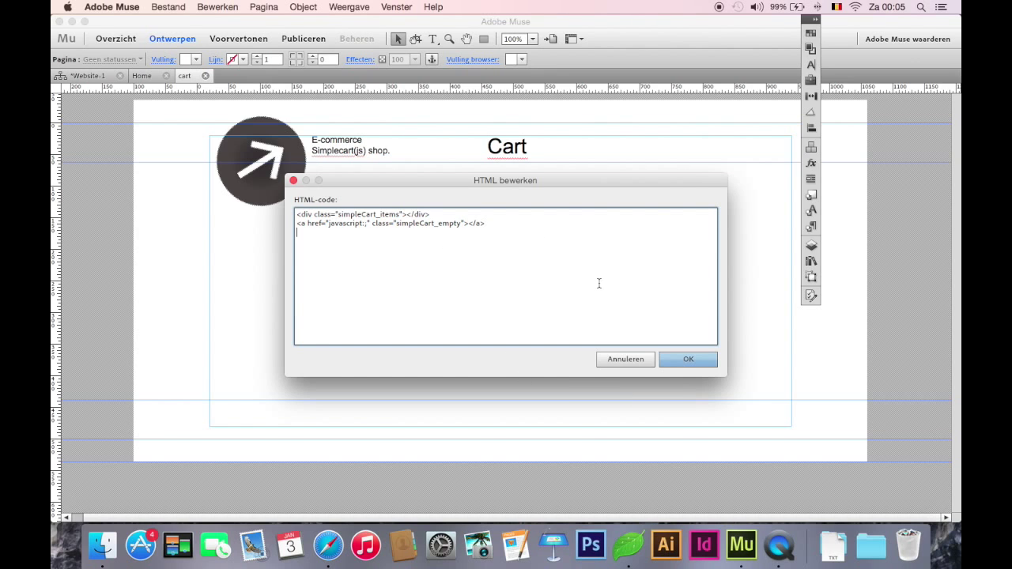
Copy the simpleCart_checkout link line from Coda and paste it below the simpleCart_empty line in Adobe Muse
{"action": "left_click", "coordinate": [630, 540]}
{"action": "left_click_drag", "start_coordinate": [321, 293], "coordinate": [73, 291]}
{"action": "key", "text": "super+c"}
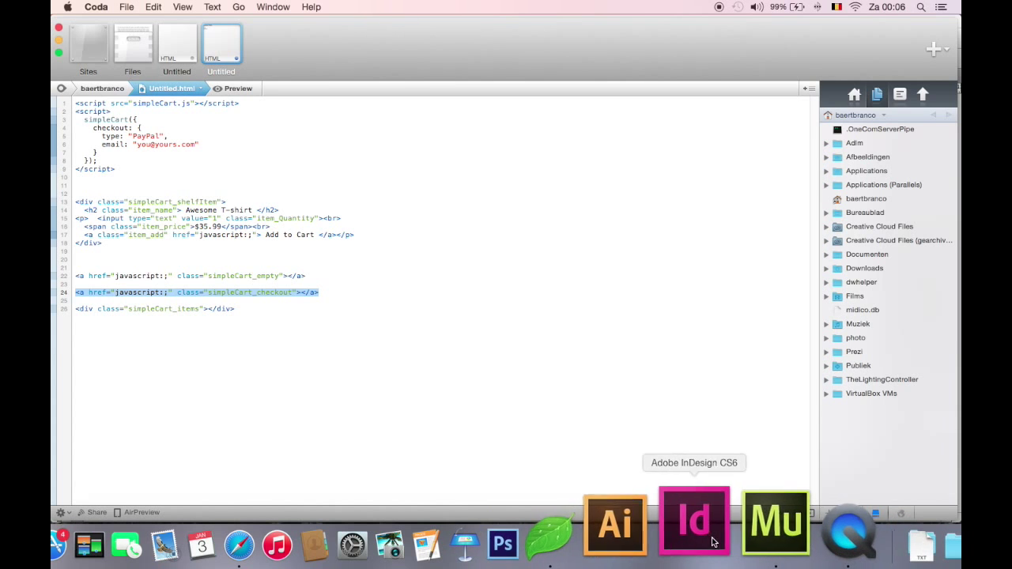
{"action": "left_click", "coordinate": [760, 529]}
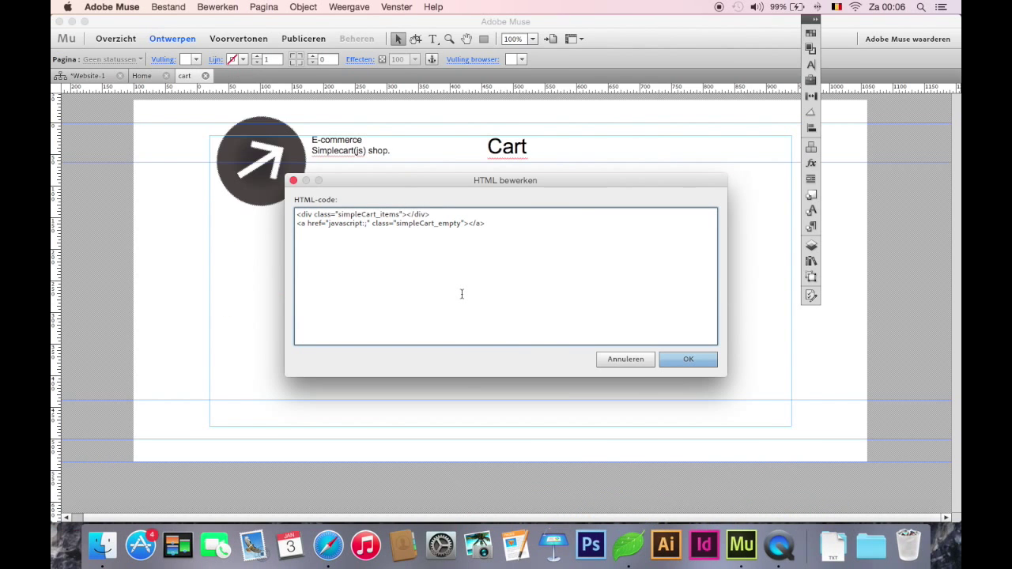
{"action": "key", "text": "super+v"}
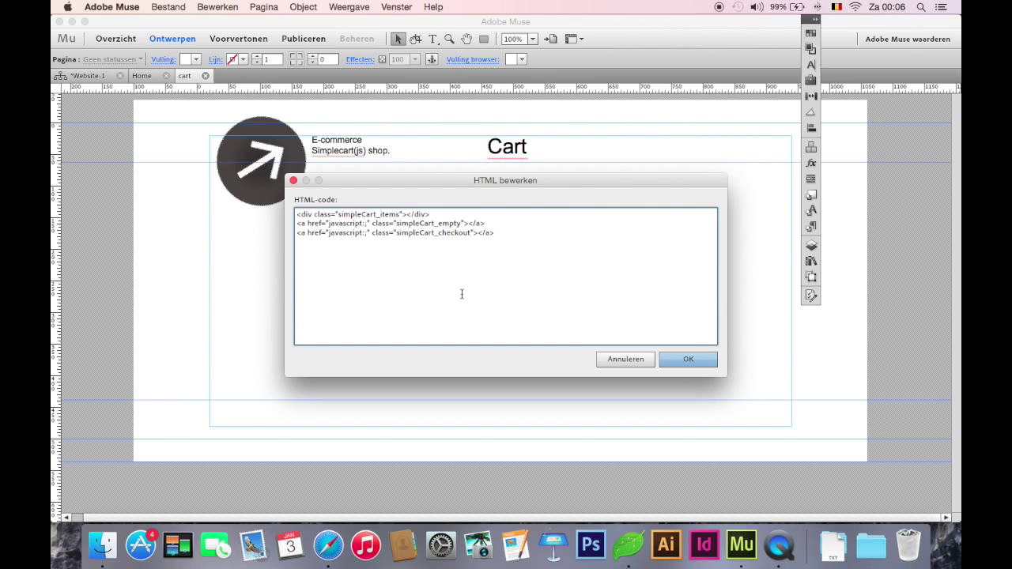
Insert the cart HTML object and move it up the page, closer to the Cart heading
{"action": "left_click", "coordinate": [674, 362]}
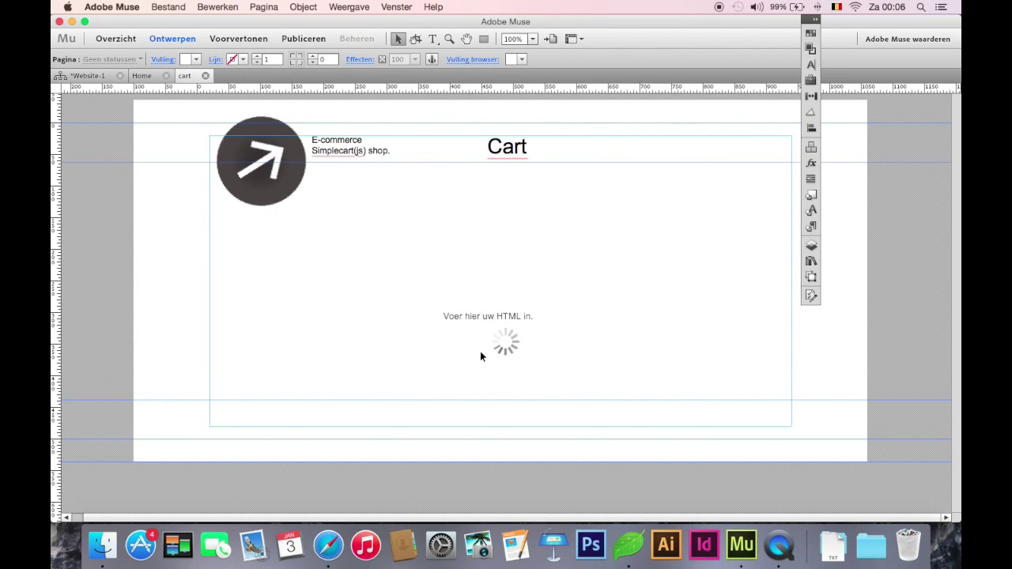
{"action": "left_click_drag", "start_coordinate": [484, 351], "coordinate": [496, 293]}
{"action": "left_click", "coordinate": [427, 305]}
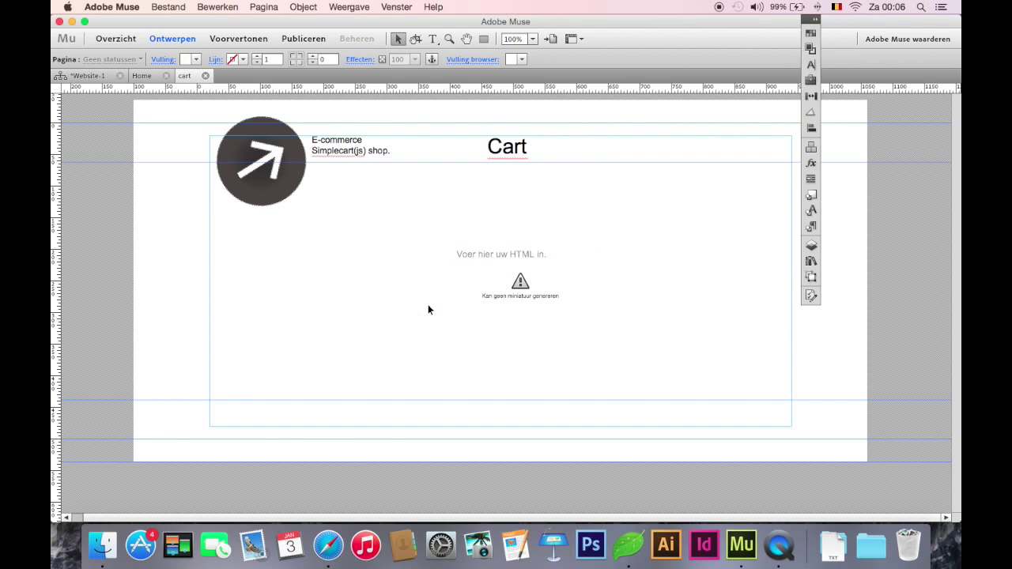
{"action": "left_click", "coordinate": [205, 75]}
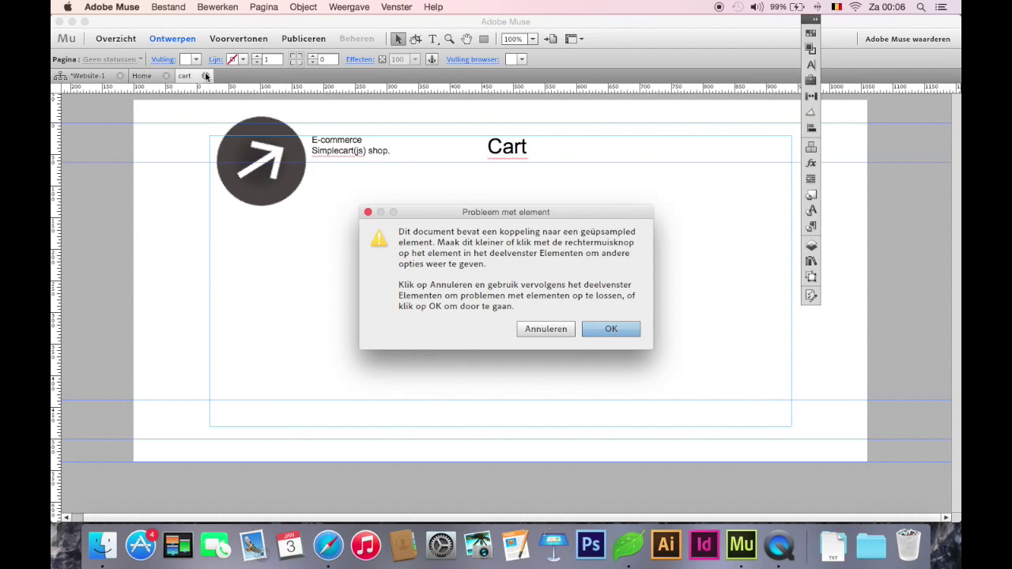
{"action": "left_click", "coordinate": [545, 328]}
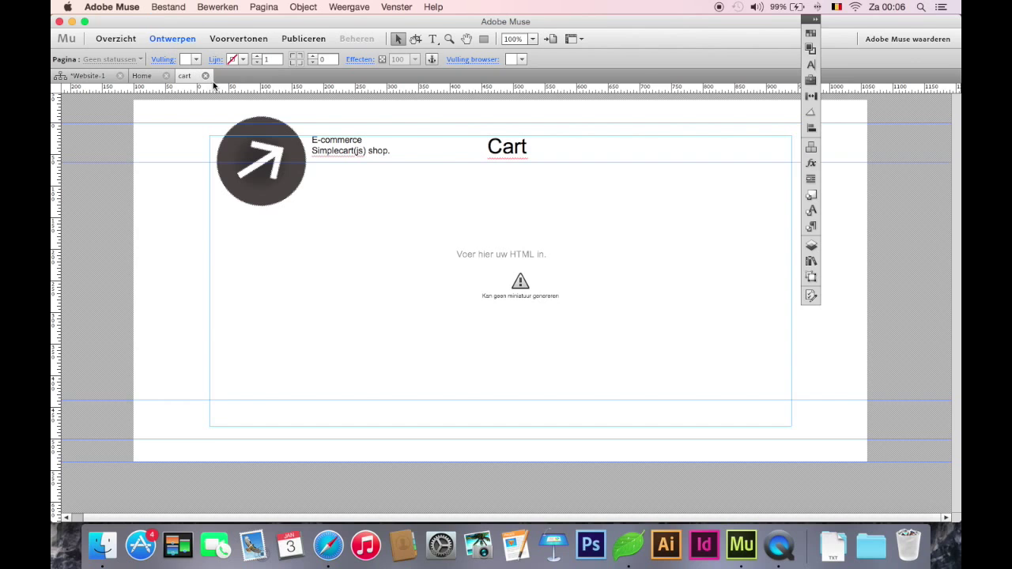
{"action": "key", "text": "super+s"}
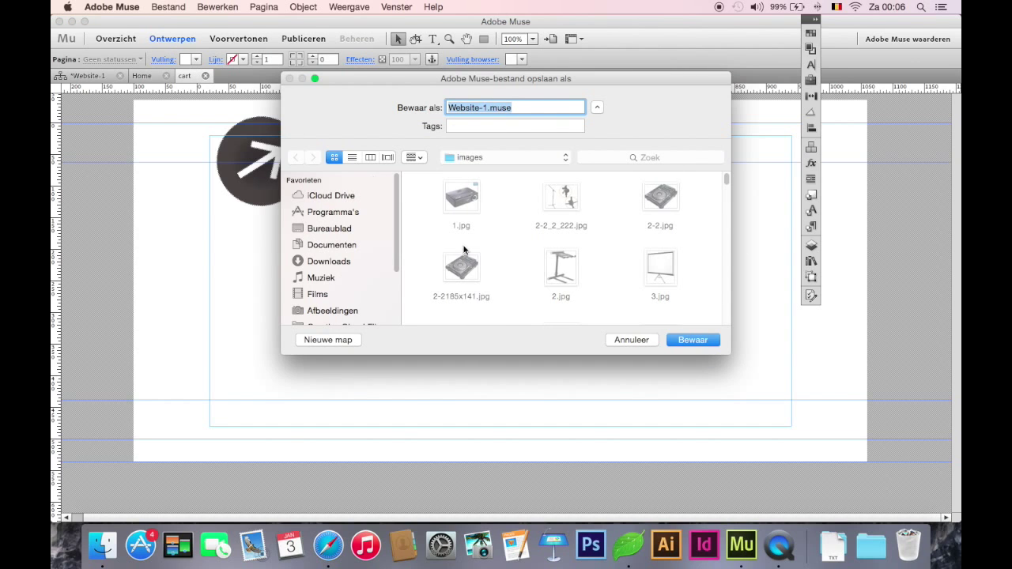
{"action": "left_click", "coordinate": [637, 341]}
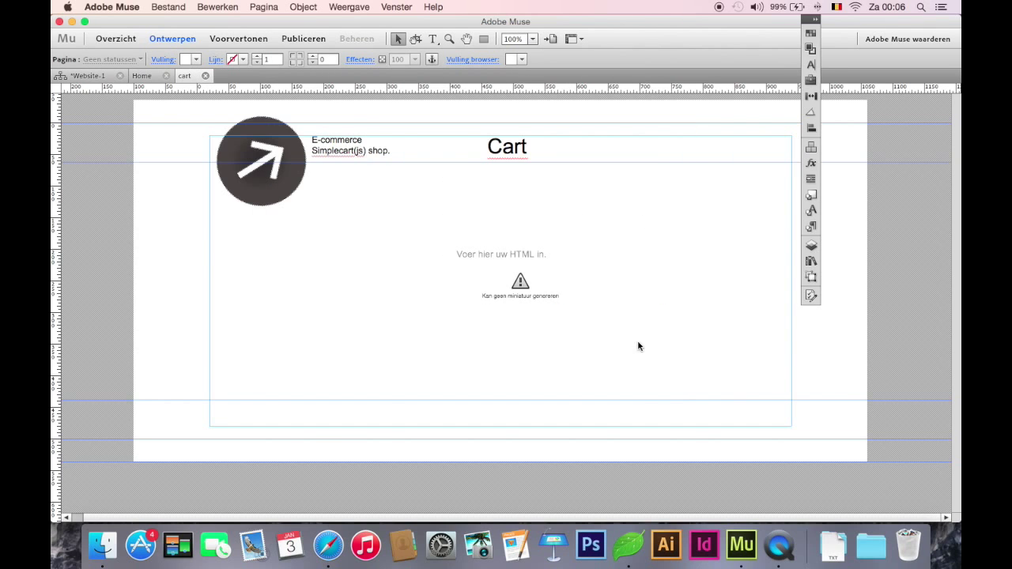
Export the site as HTML with the domain name demo.com to the MuseExport folder
{"action": "double_click", "coordinate": [544, 263]}
{"action": "key", "text": "Return"}
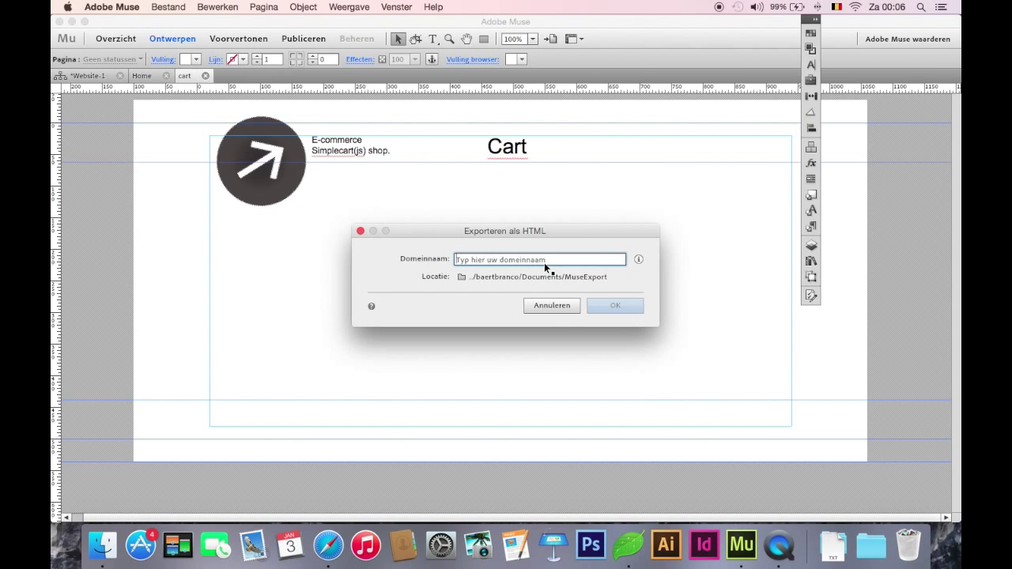
{"action": "type", "text": "demo.com"}
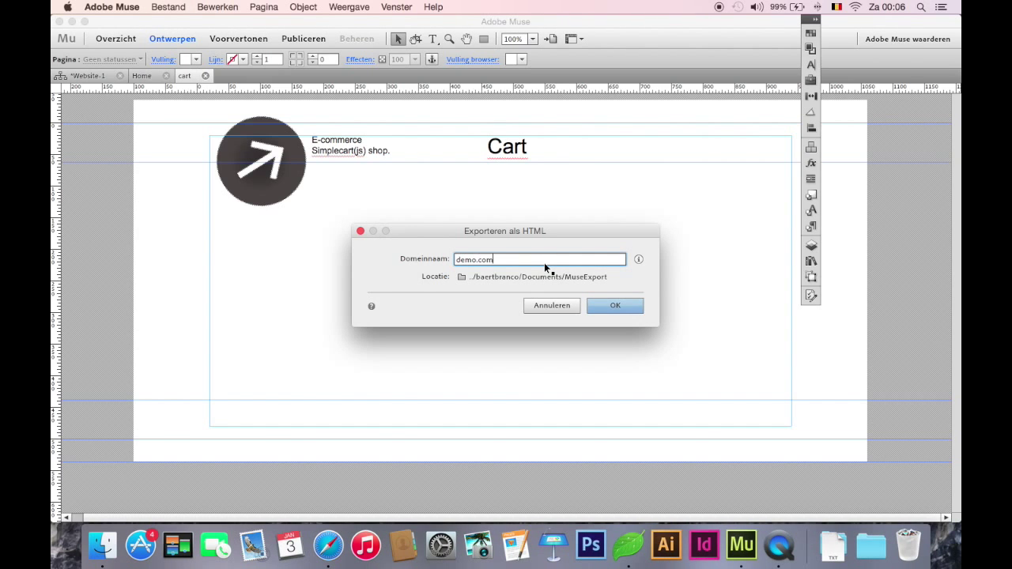
{"action": "left_click", "coordinate": [616, 306]}
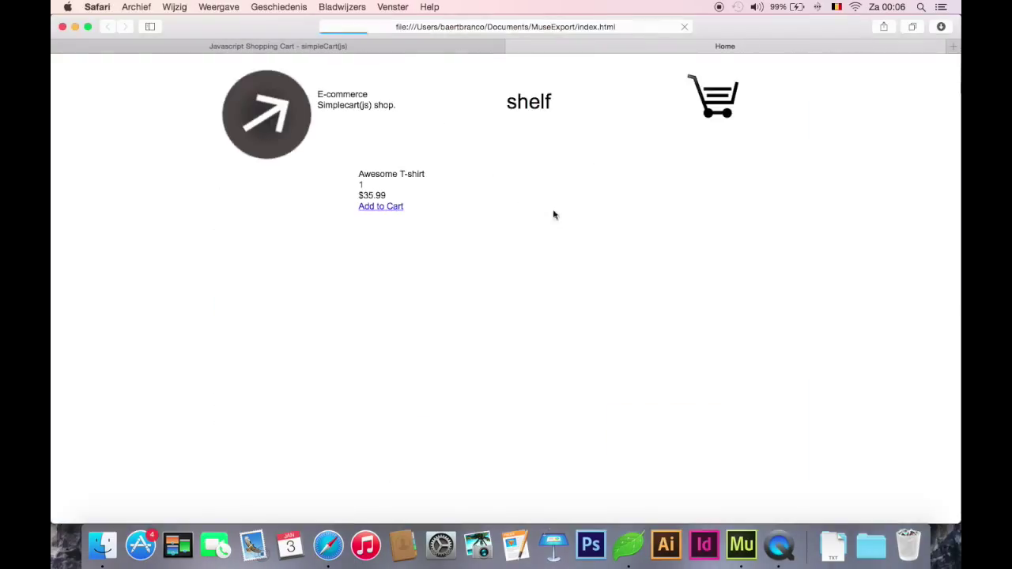
Add the Awesome T-shirt to the cart in Safari, then open the cart page and remove both listed items
{"action": "left_click", "coordinate": [382, 211]}
{"action": "left_click", "coordinate": [702, 111]}
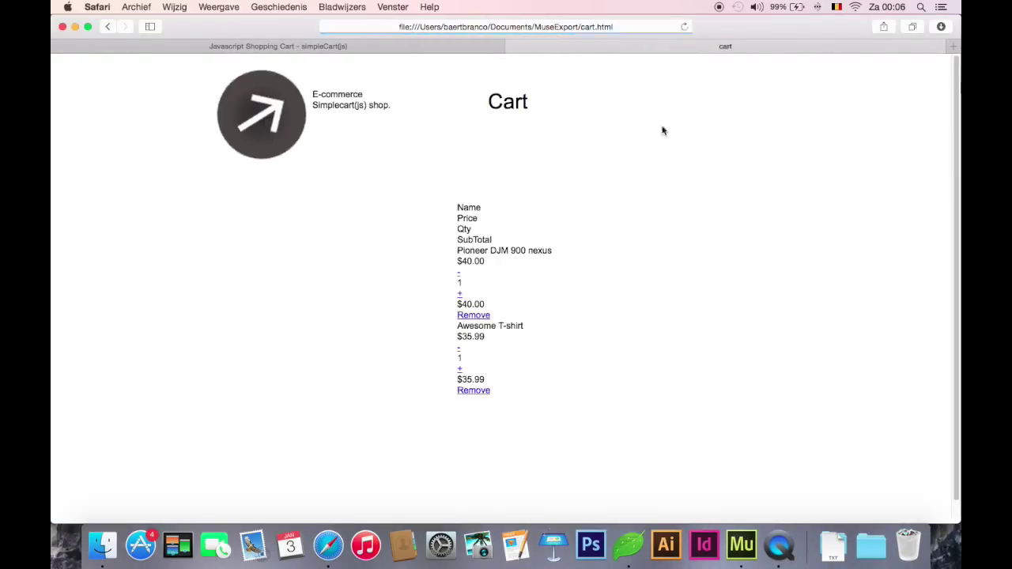
{"action": "left_click", "coordinate": [478, 315]}
{"action": "left_click", "coordinate": [479, 315]}
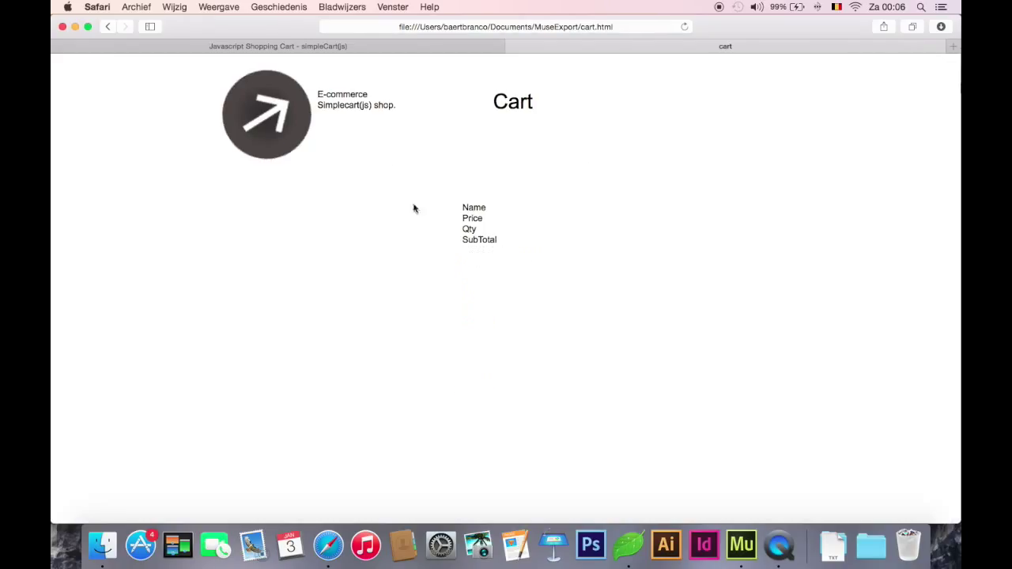
Return to the shelf page, add the Awesome T-shirt with quantity 10 and check its subtotal in the cart
{"action": "left_click", "coordinate": [281, 106]}
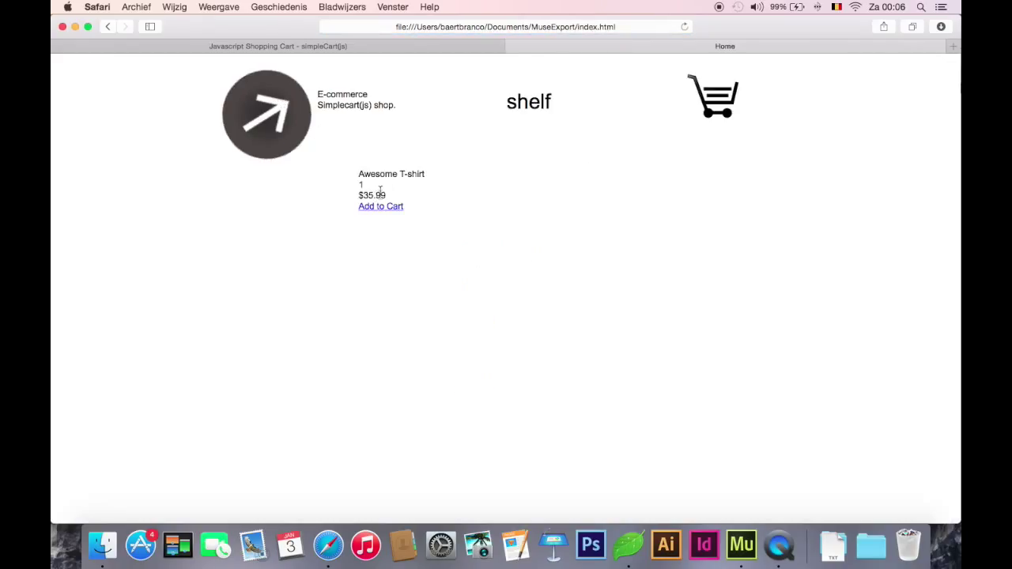
{"action": "left_click_drag", "start_coordinate": [358, 184], "coordinate": [377, 183]}
{"action": "key", "text": "BackSpace"}
{"action": "key", "text": "BackSpace"}
{"action": "left_click", "coordinate": [724, 106]}
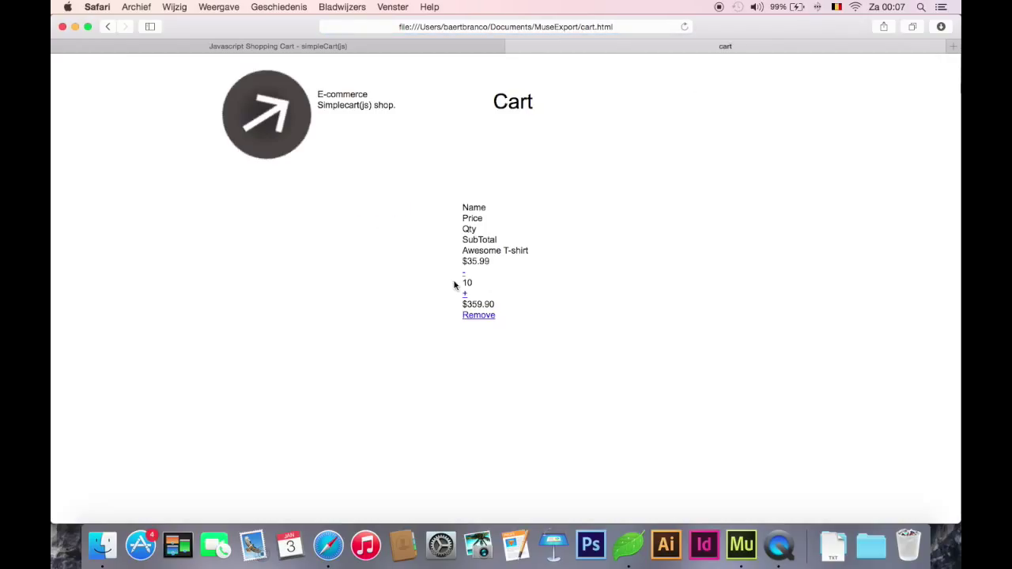
{"action": "left_click_drag", "start_coordinate": [463, 304], "coordinate": [506, 301]}
{"action": "left_click", "coordinate": [491, 301]}
Switch to Adobe Muse, dismiss the finished HTML export and open the A-stramien master's page properties
{"action": "left_click", "coordinate": [741, 534]}
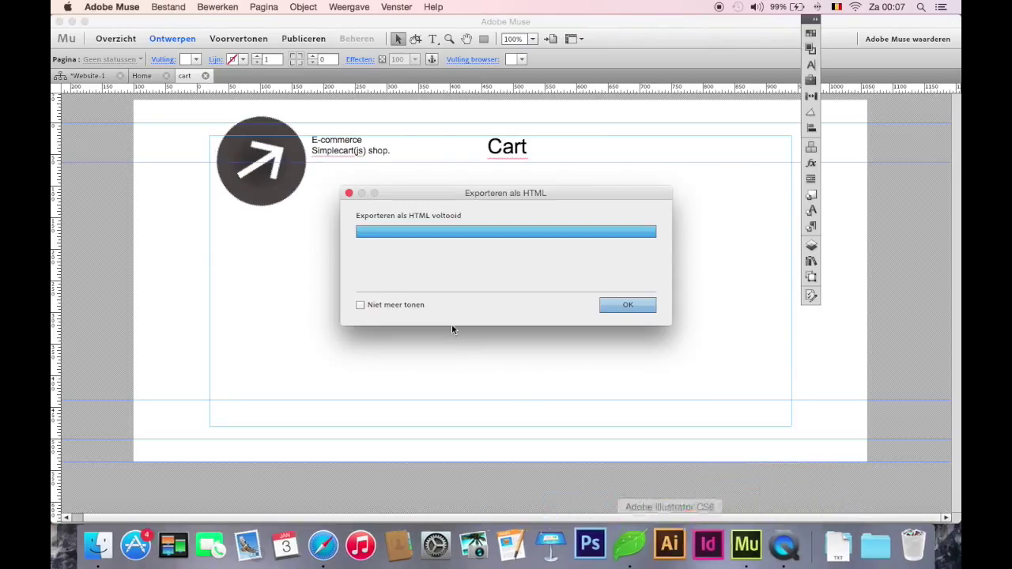
{"action": "left_click", "coordinate": [627, 305]}
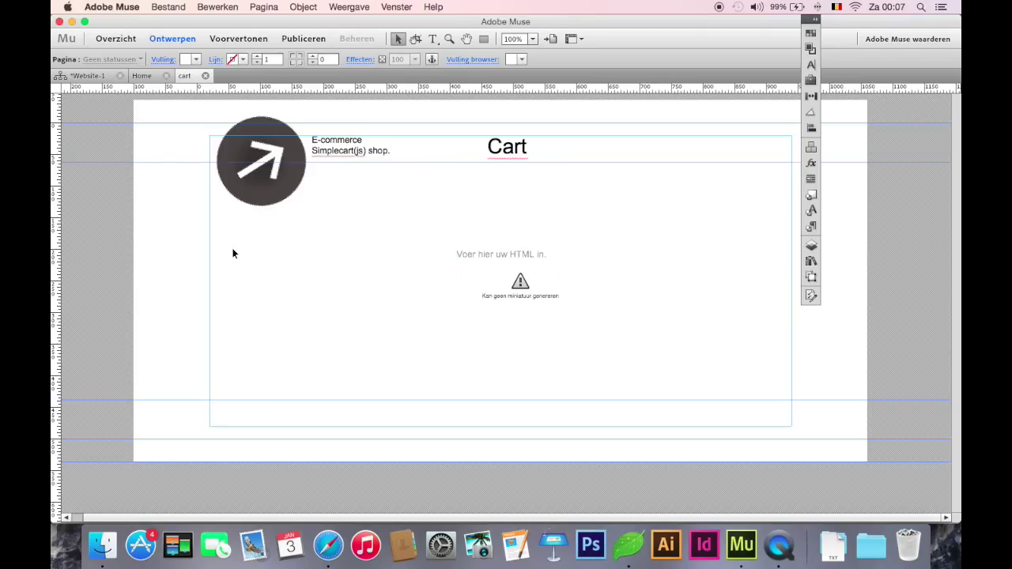
{"action": "left_click", "coordinate": [101, 75]}
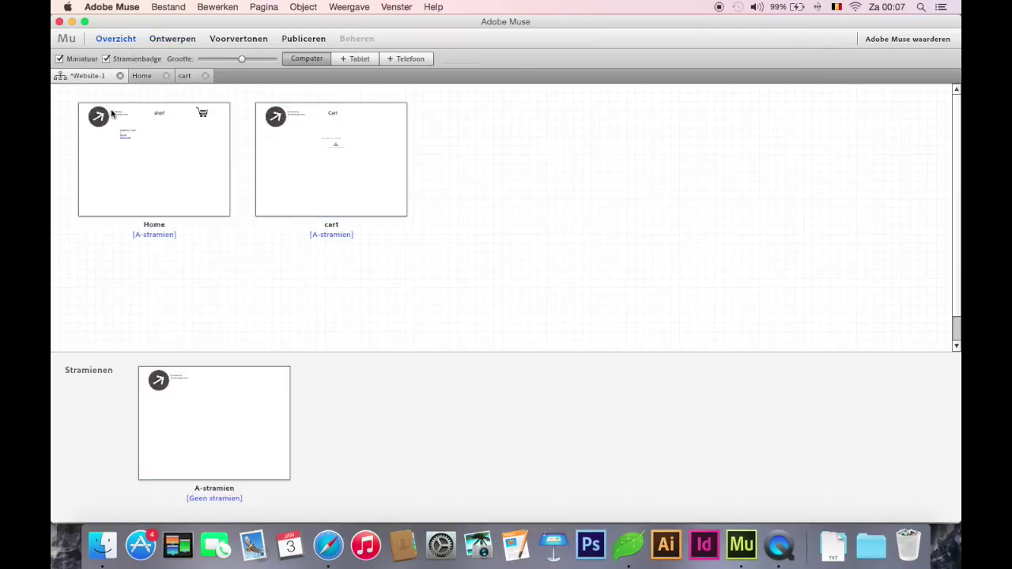
{"action": "right_click", "coordinate": [211, 394]}
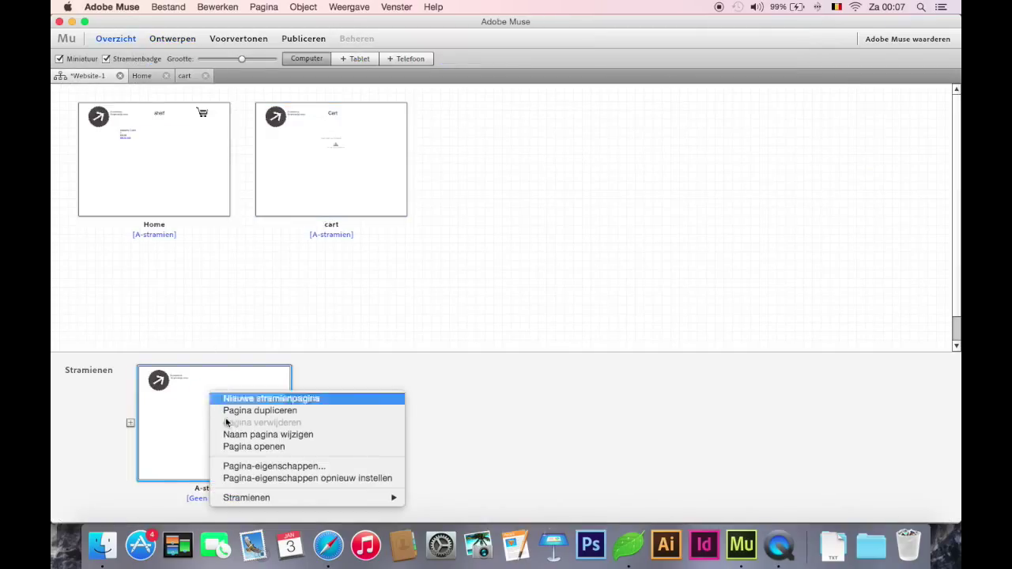
{"action": "left_click", "coordinate": [287, 467]}
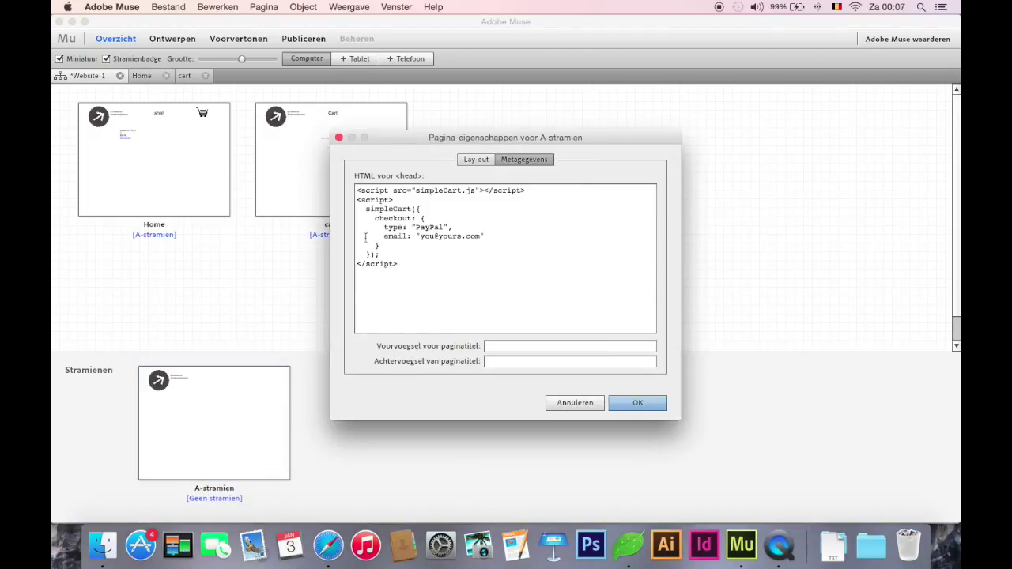
Add a cartStyle: "table" option after the checkout block in the master's <head> HTML and save the properties
{"action": "left_click", "coordinate": [382, 245]}
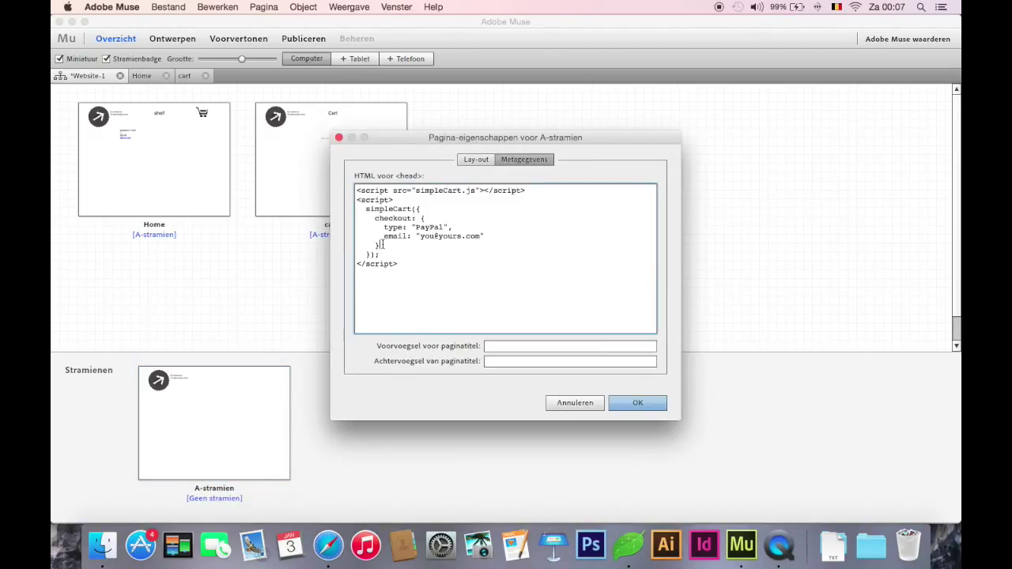
{"action": "key", "text": "Return"}
{"action": "type", "text": "cartSt"}
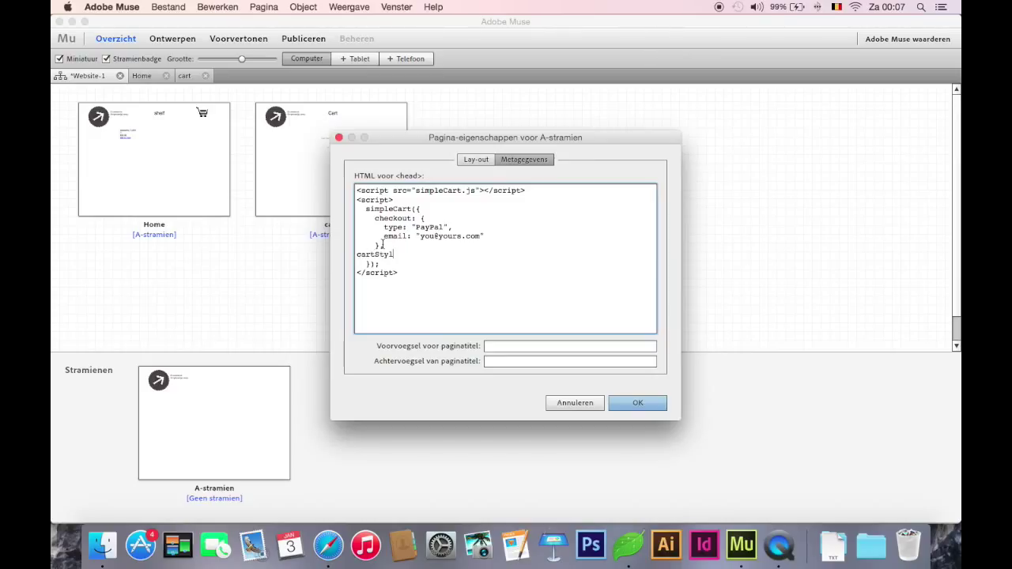
{"action": "type", "text": "yle: \"tabl"}
{"action": "left_click", "coordinate": [630, 400]}
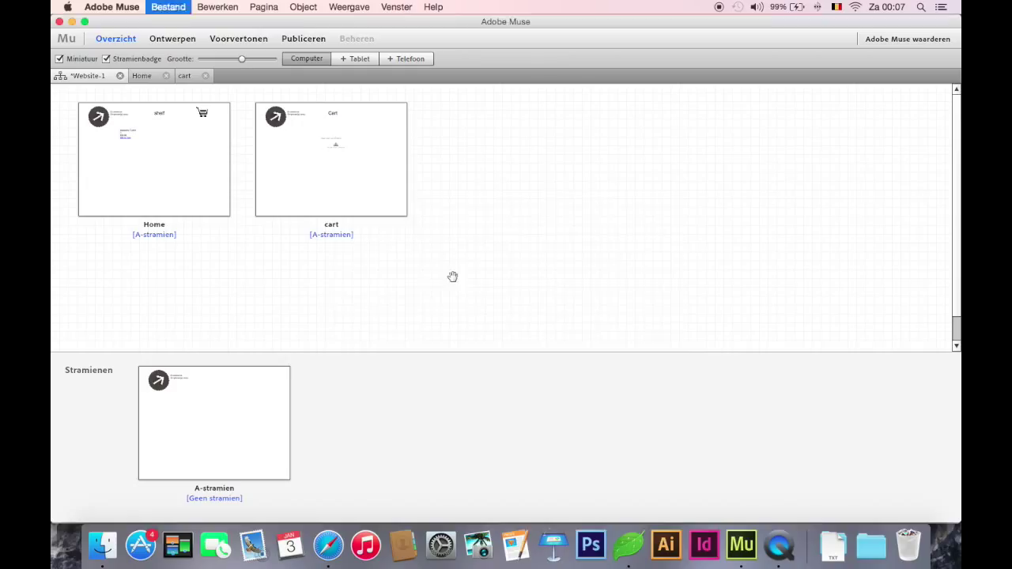
Export the site as HTML again and open the exported cart page from the shelf page in Safari
{"action": "key", "text": "super+e"}
{"action": "key", "text": "Return"}
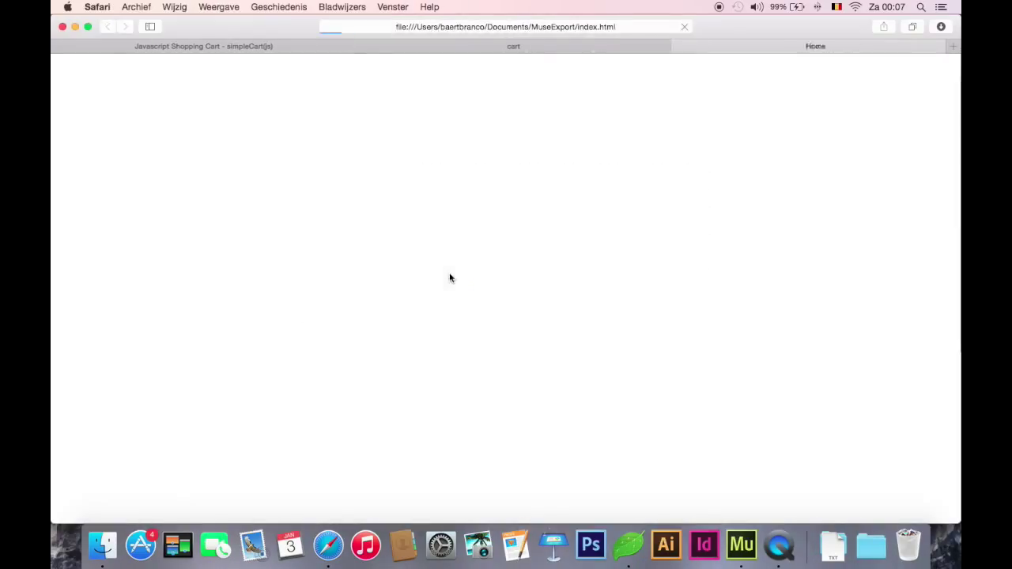
{"action": "left_click", "coordinate": [711, 114]}
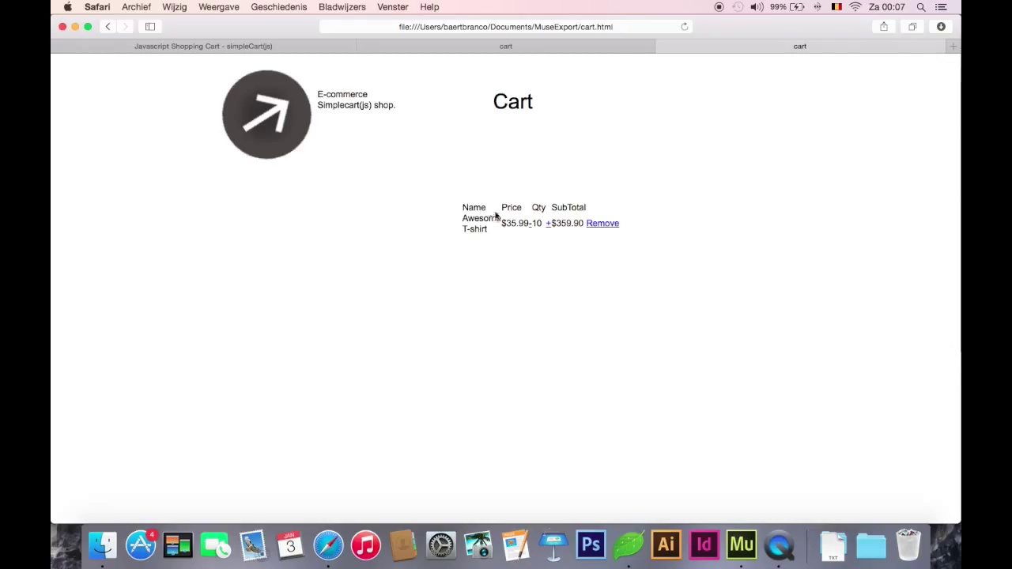
Test raising and lowering the Awesome T-shirt's quantity in the table cart, remove the item and return to the shelf page
{"action": "left_click", "coordinate": [547, 227]}
{"action": "left_click", "coordinate": [547, 227]}
{"action": "left_click", "coordinate": [547, 227]}
{"action": "left_click", "coordinate": [547, 227]}
{"action": "left_click", "coordinate": [530, 224]}
{"action": "left_click", "coordinate": [531, 225]}
{"action": "left_click", "coordinate": [530, 224]}
{"action": "left_click", "coordinate": [598, 225]}
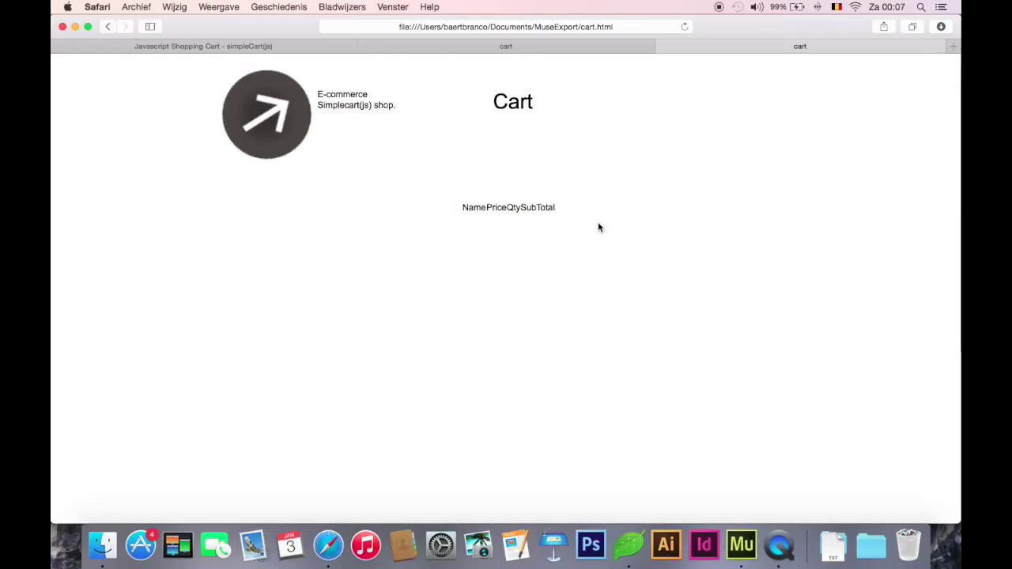
{"action": "left_click", "coordinate": [238, 89]}
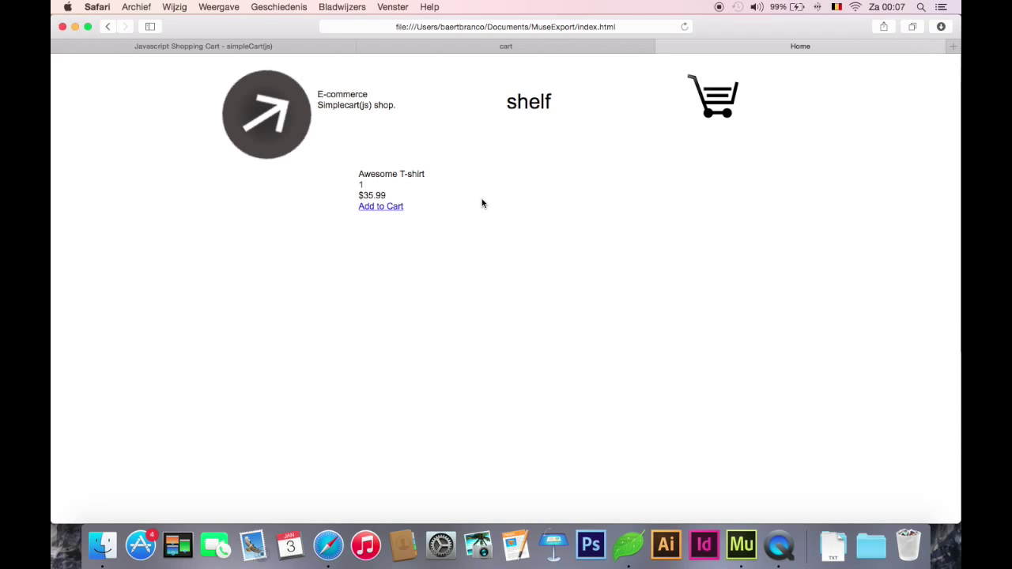
Switch to Adobe Muse and add the link texts Empty and checkout to the simpleCart_empty and simpleCart_checkout links in the cart page's embedded HTML
{"action": "left_click", "coordinate": [743, 542]}
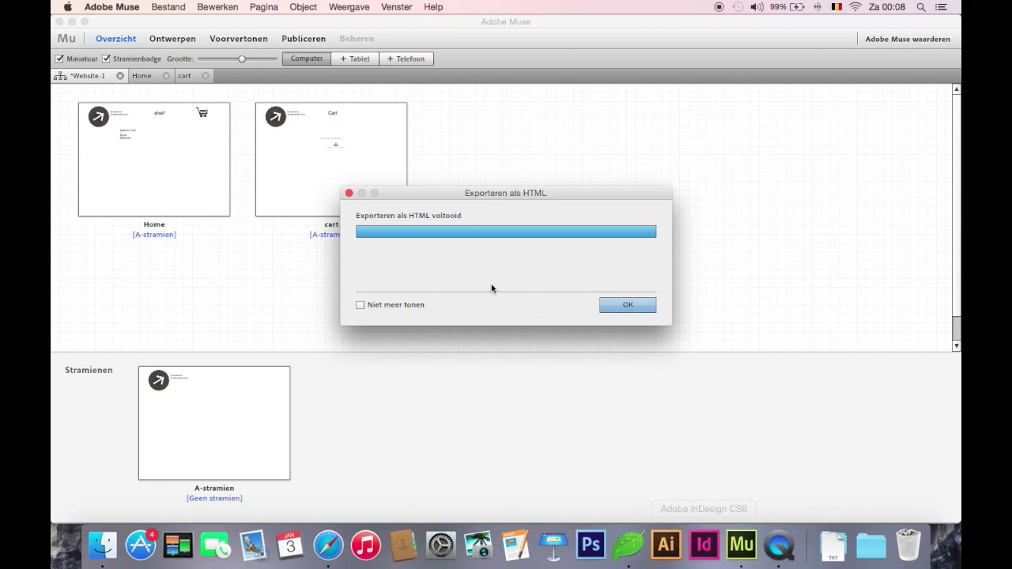
{"action": "left_click", "coordinate": [639, 310]}
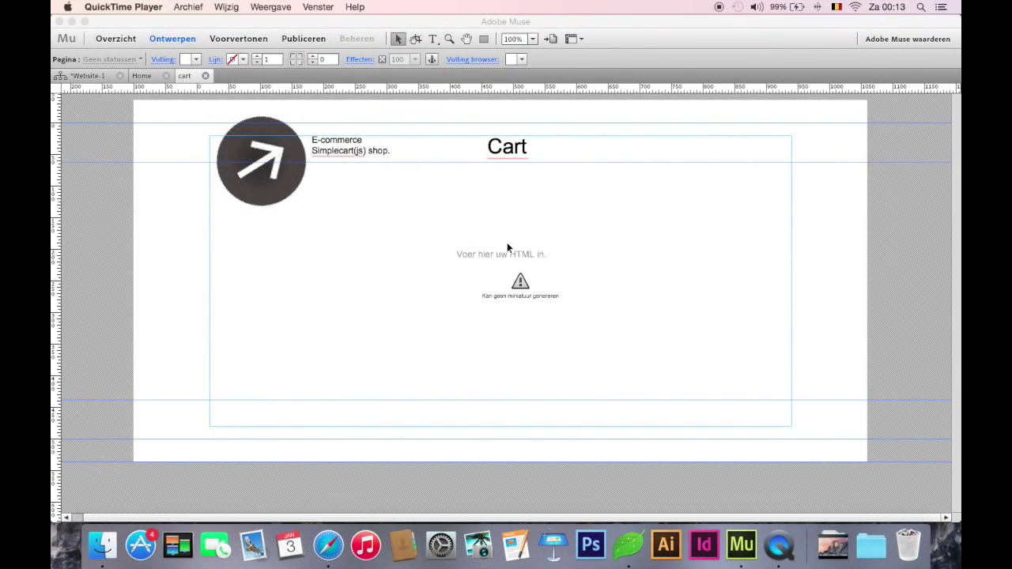
{"action": "left_click", "coordinate": [509, 257]}
{"action": "right_click", "coordinate": [507, 262]}
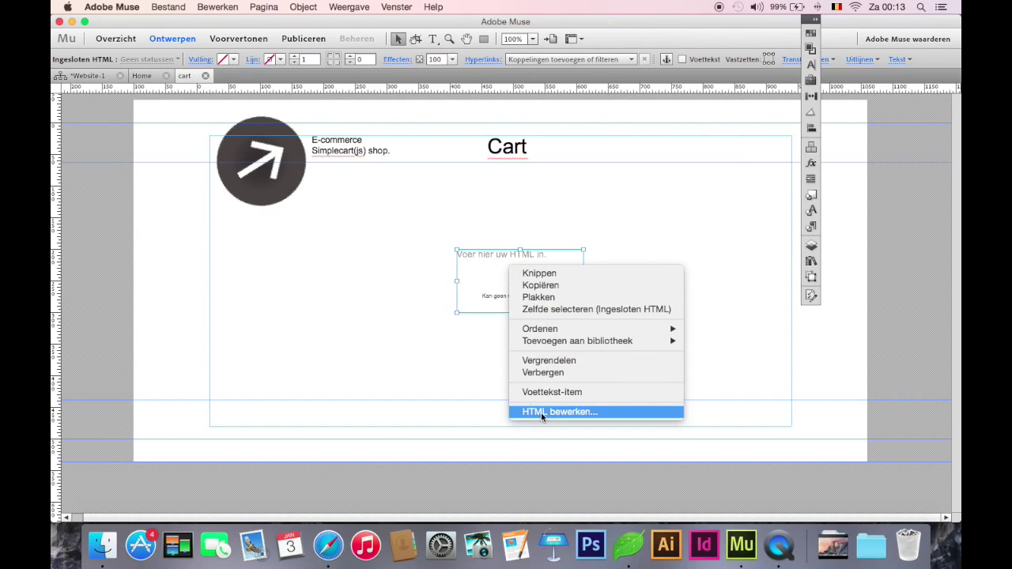
{"action": "left_click", "coordinate": [541, 413]}
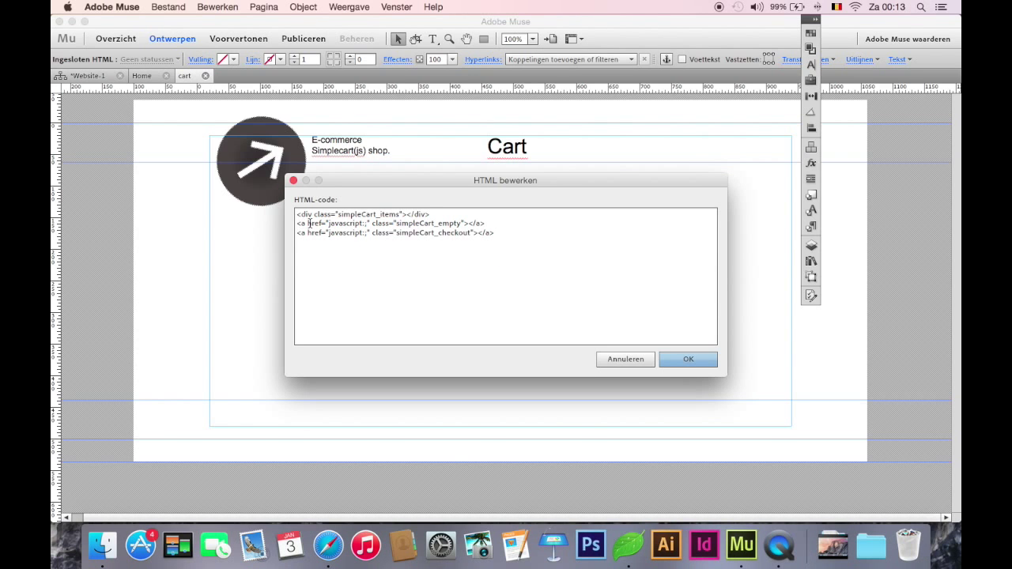
{"action": "left_click", "coordinate": [468, 224]}
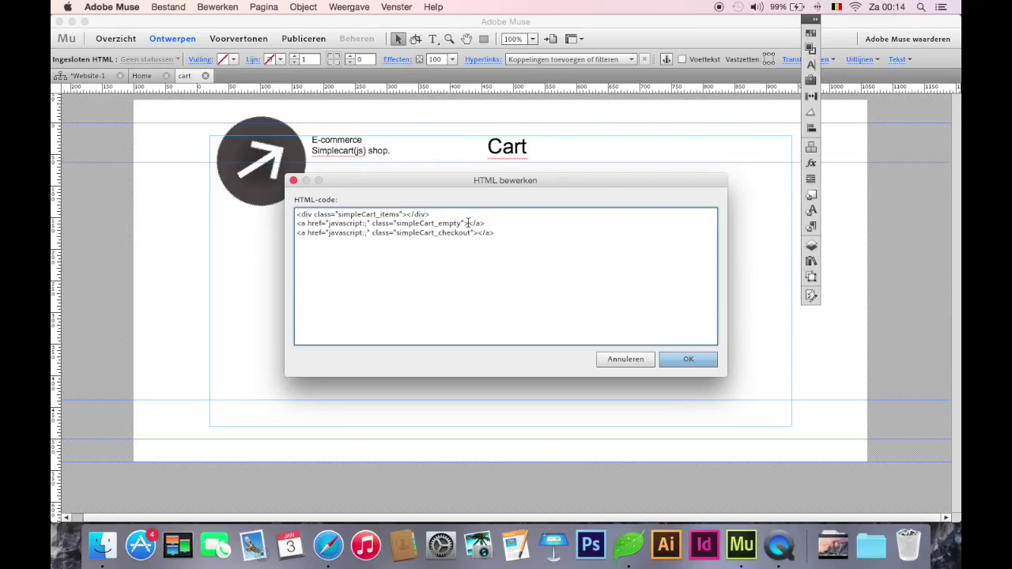
{"action": "type", "text": "Emptyheckout"}
{"action": "left_click", "coordinate": [688, 363]}
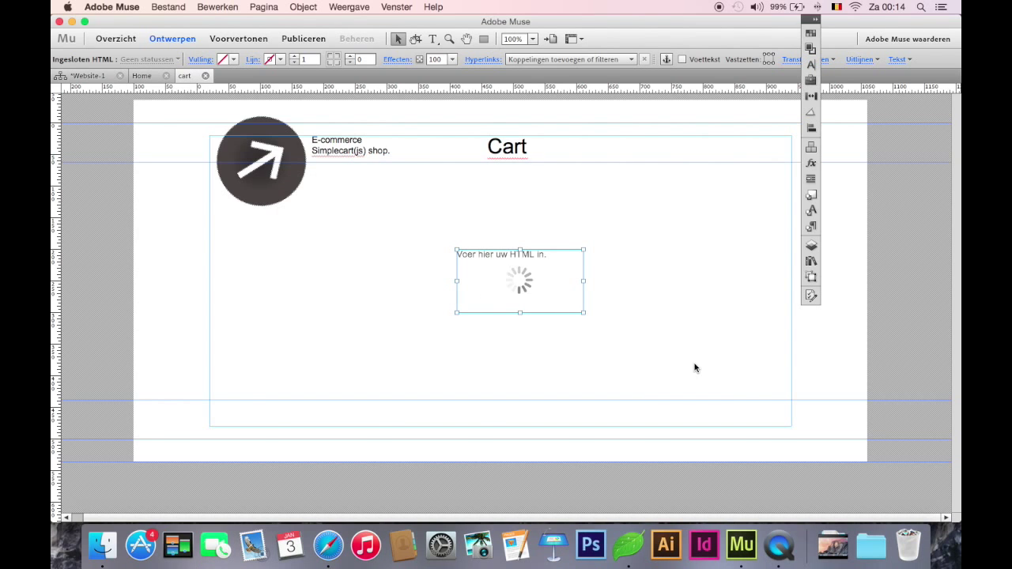
Wrap the cart page's embedded HTML code in opening and closing <center> tags and save it
{"action": "right_click", "coordinate": [463, 272]}
{"action": "left_click", "coordinate": [523, 421]}
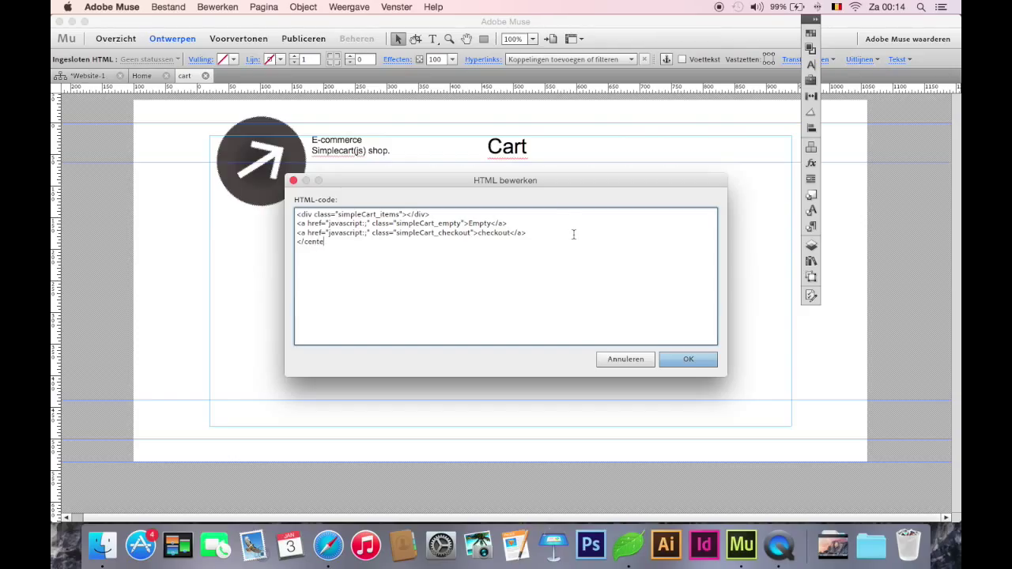
{"action": "left_click", "coordinate": [297, 214]}
{"action": "key", "text": "Return"}
{"action": "type", "text": "<center>"}
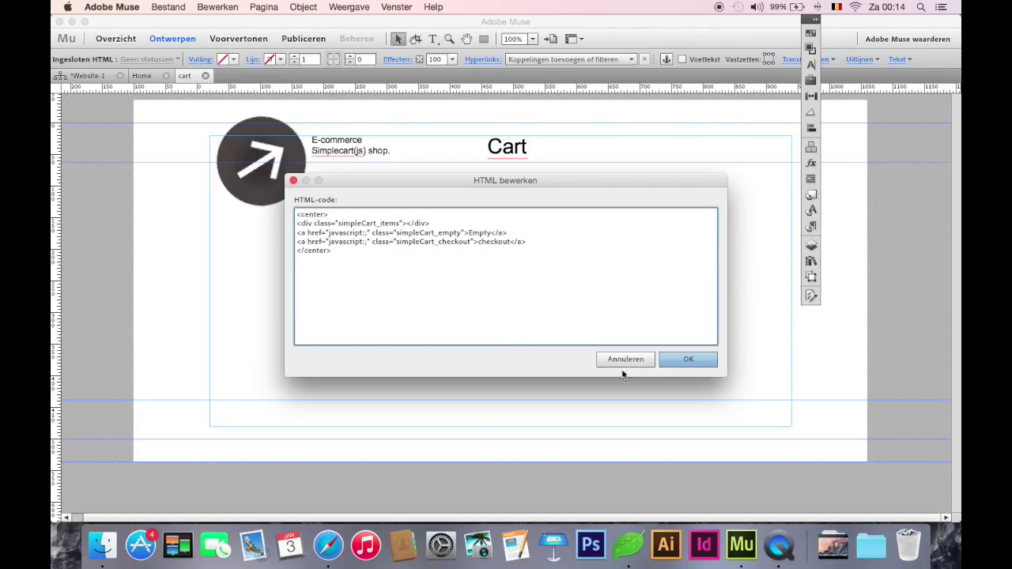
{"action": "left_click", "coordinate": [671, 361]}
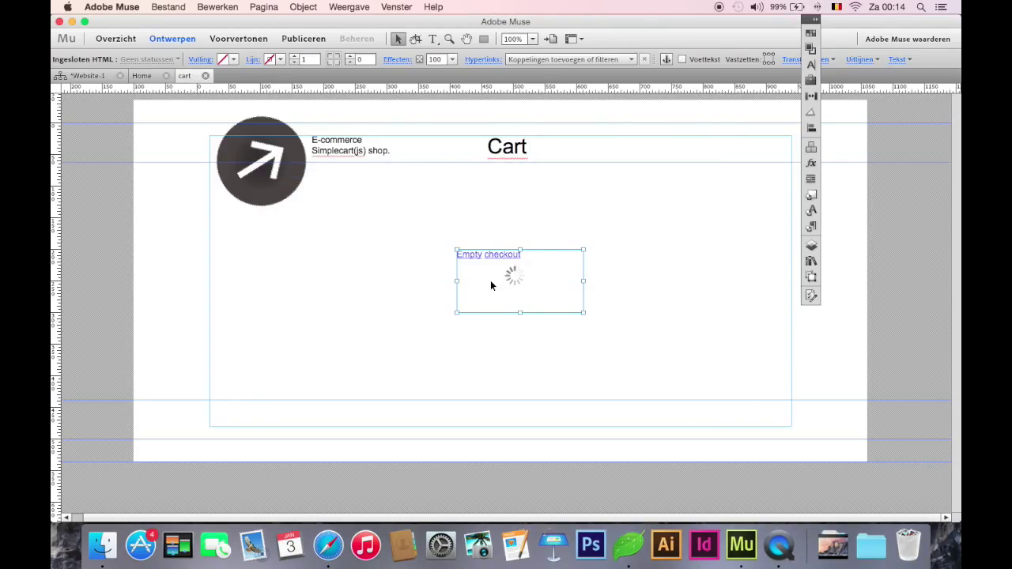
Move the cart's HTML block up and stretch it across the full page column width and down to the footer guide
{"action": "left_click_drag", "start_coordinate": [489, 267], "coordinate": [349, 225]}
{"action": "left_click_drag", "start_coordinate": [442, 239], "coordinate": [792, 281]}
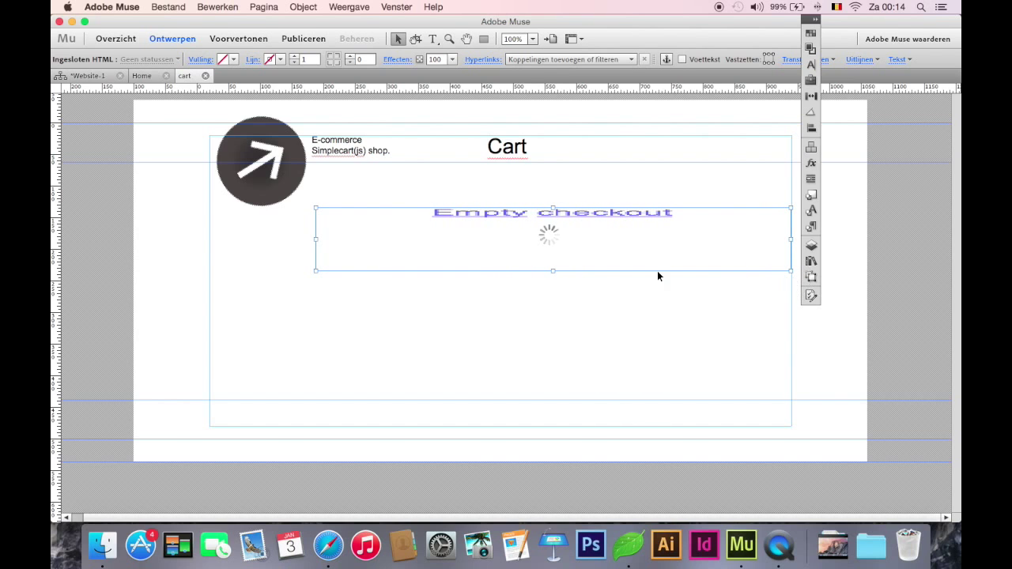
{"action": "left_click_drag", "start_coordinate": [316, 239], "coordinate": [210, 239]}
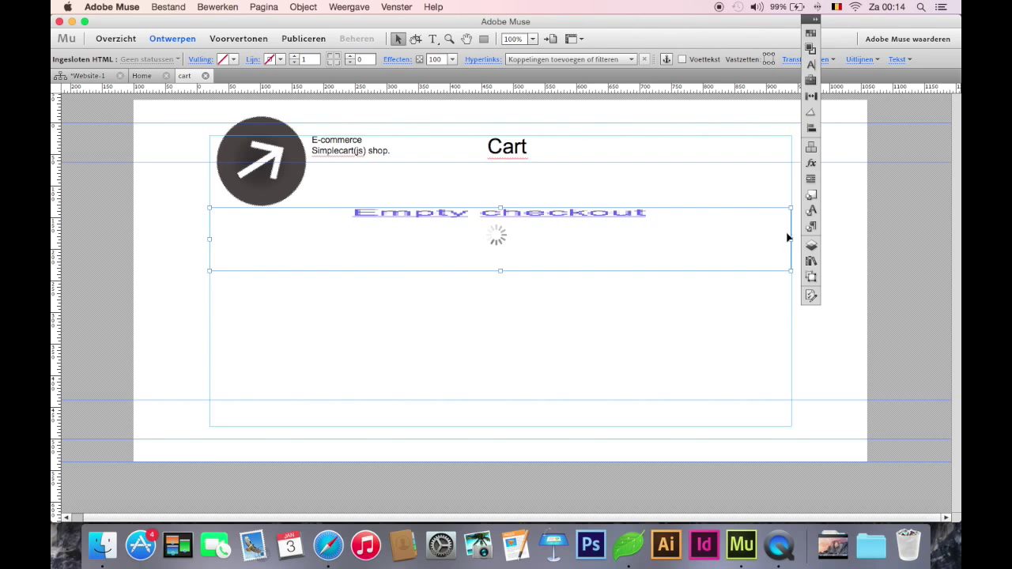
{"action": "left_click_drag", "start_coordinate": [792, 239], "coordinate": [793, 242]}
{"action": "left_click_drag", "start_coordinate": [500, 273], "coordinate": [516, 403]}
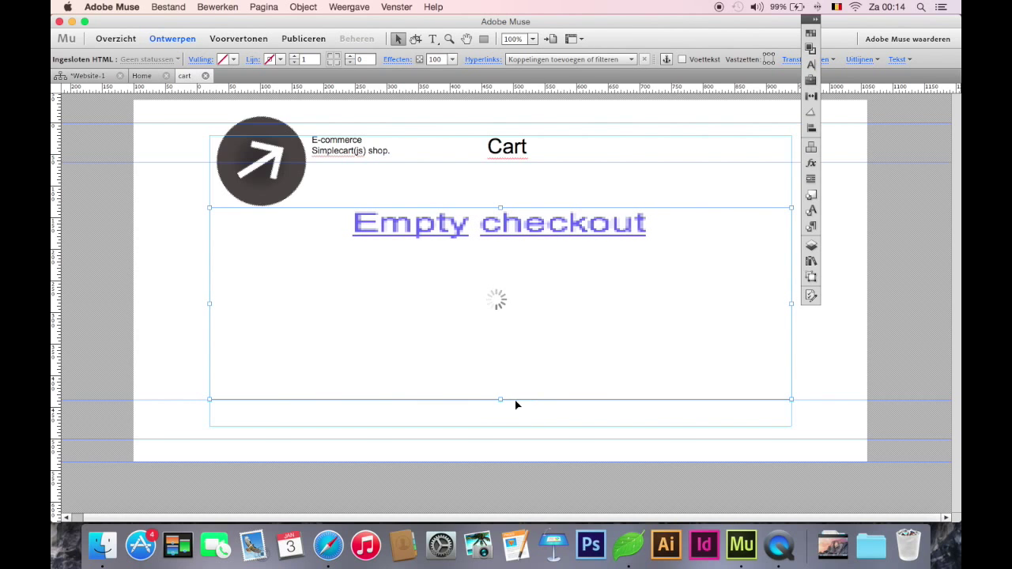
{"action": "left_click", "coordinate": [144, 227]}
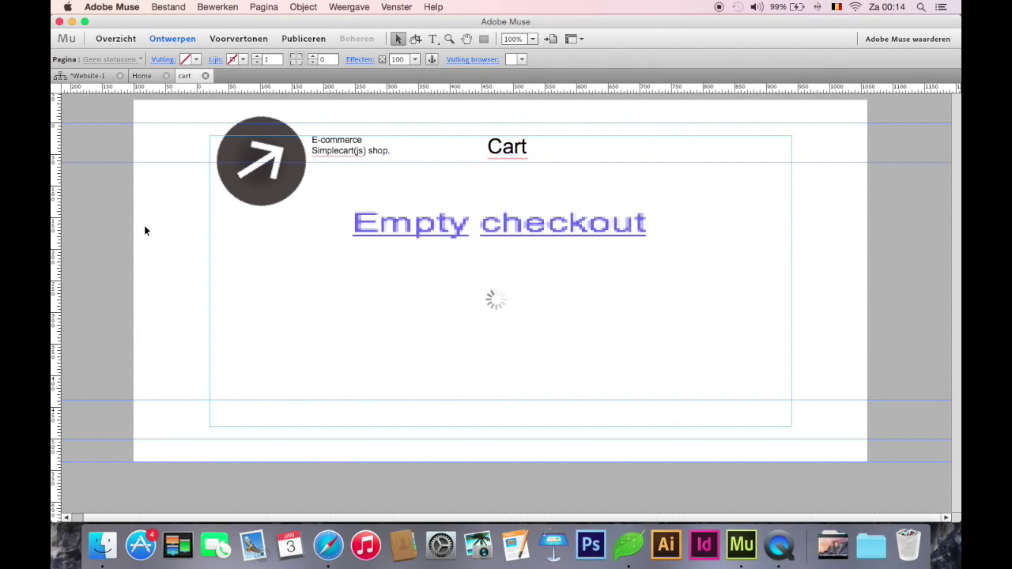
Select the Awesome T-shirt item's HTML code on the Home page and place a duplicate of the item beside it
{"action": "left_click", "coordinate": [141, 76]}
{"action": "left_click", "coordinate": [393, 251]}
{"action": "right_click", "coordinate": [410, 246]}
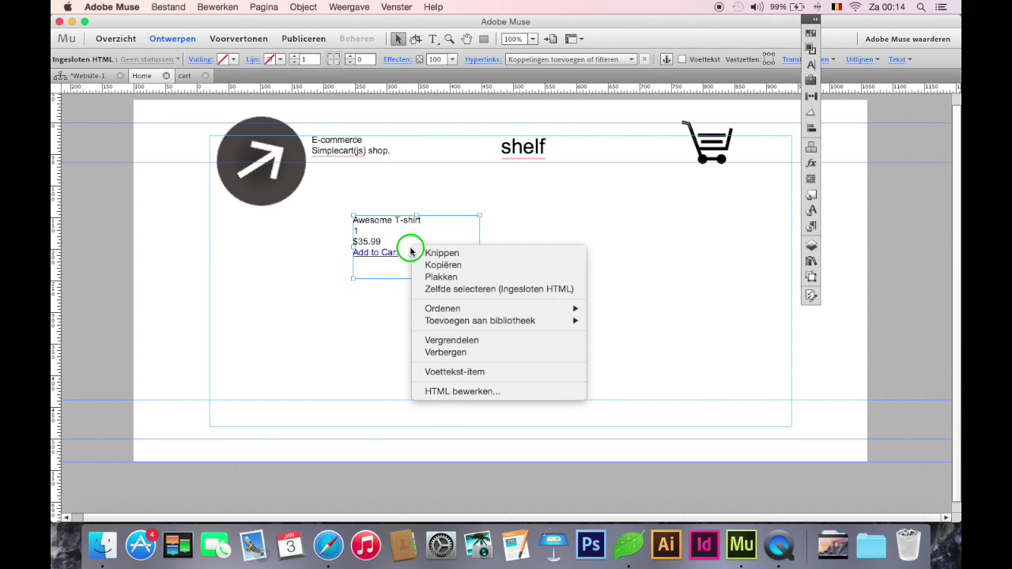
{"action": "left_click", "coordinate": [450, 391]}
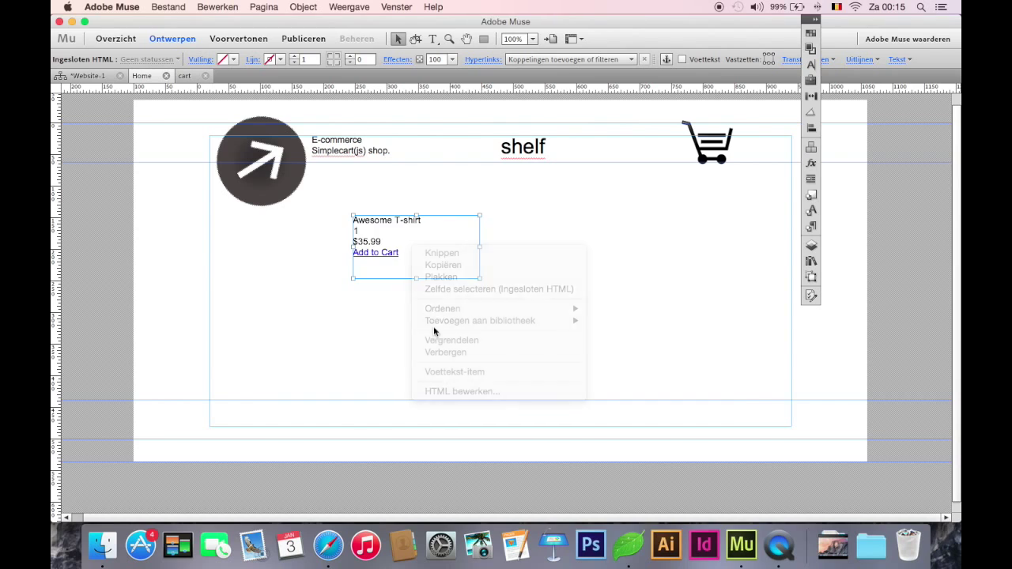
{"action": "left_click_drag", "start_coordinate": [355, 262], "coordinate": [271, 171]}
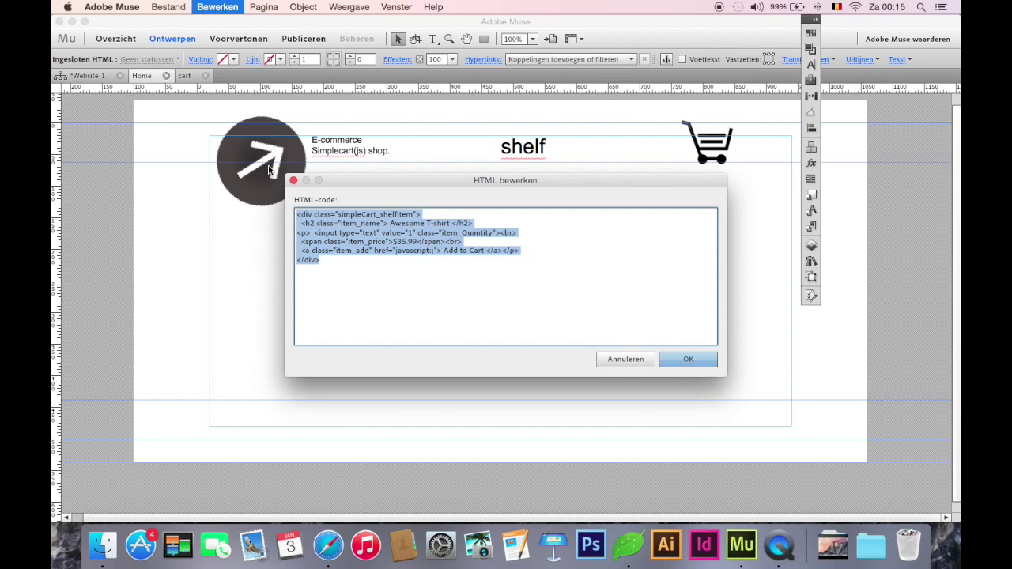
{"action": "left_click", "coordinate": [688, 359]}
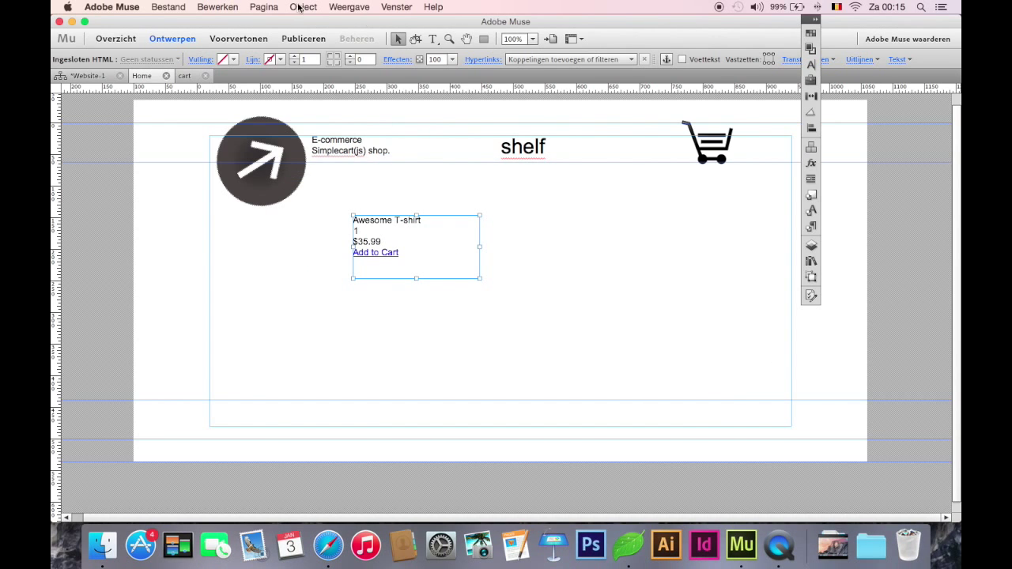
{"action": "left_click_drag", "start_coordinate": [421, 255], "coordinate": [555, 254]}
Edit the duplicated item's HTML so that its name is Awesome skirt and its price is $25.99
{"action": "right_click", "coordinate": [555, 254]}
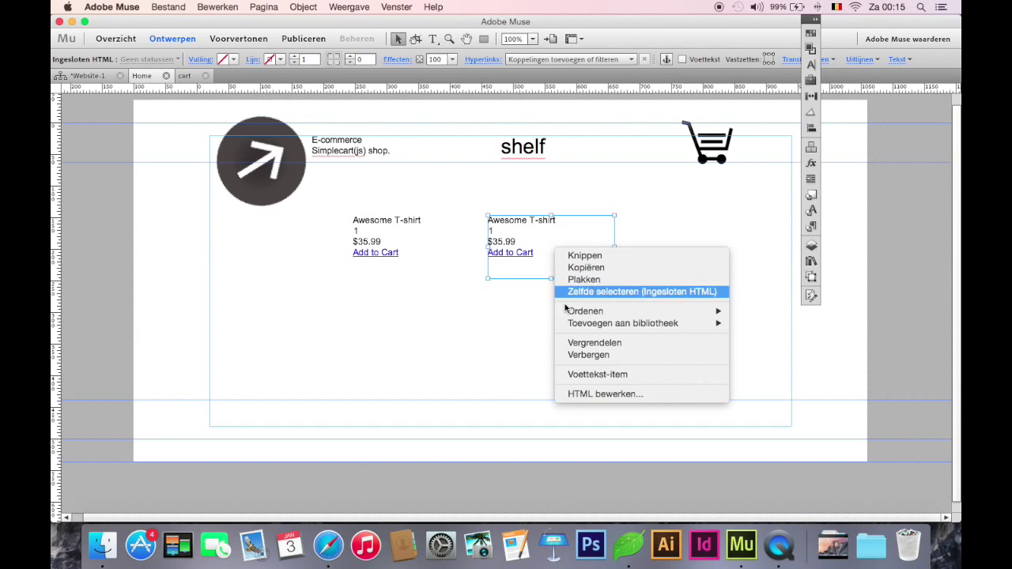
{"action": "left_click", "coordinate": [597, 393]}
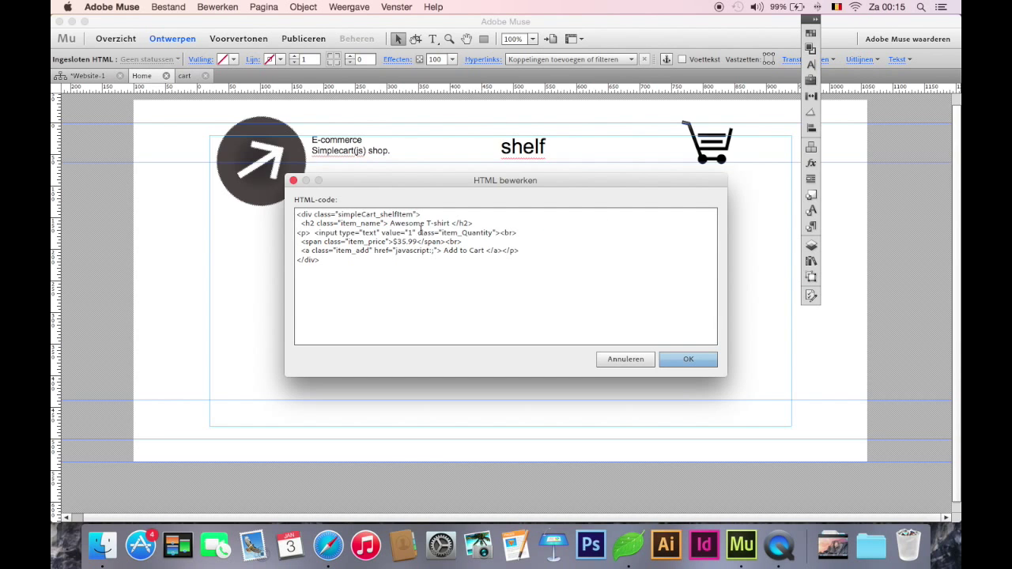
{"action": "left_click_drag", "start_coordinate": [427, 222], "coordinate": [450, 222]}
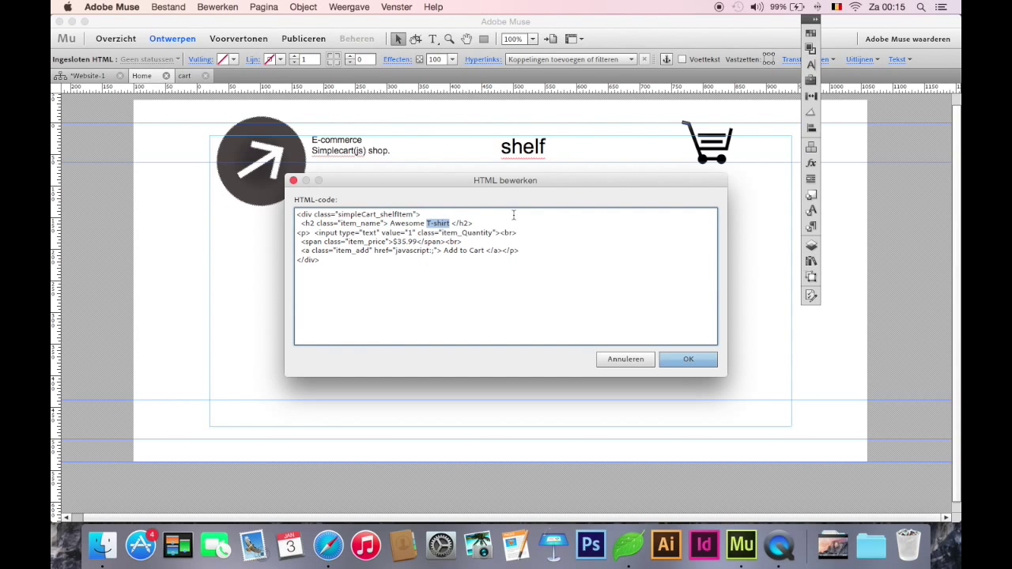
{"action": "type", "text": "skirt"}
{"action": "key", "text": "BackSpace"}
{"action": "key", "text": "BackSpace"}
{"action": "type", "text": "25"}
{"action": "left_click", "coordinate": [670, 358]}
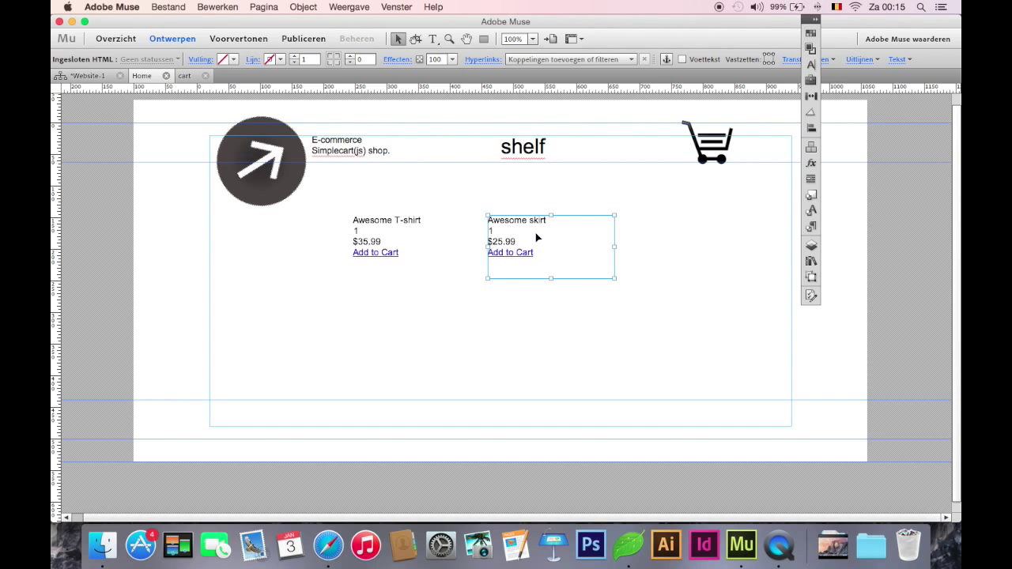
{"action": "left_click", "coordinate": [404, 169]}
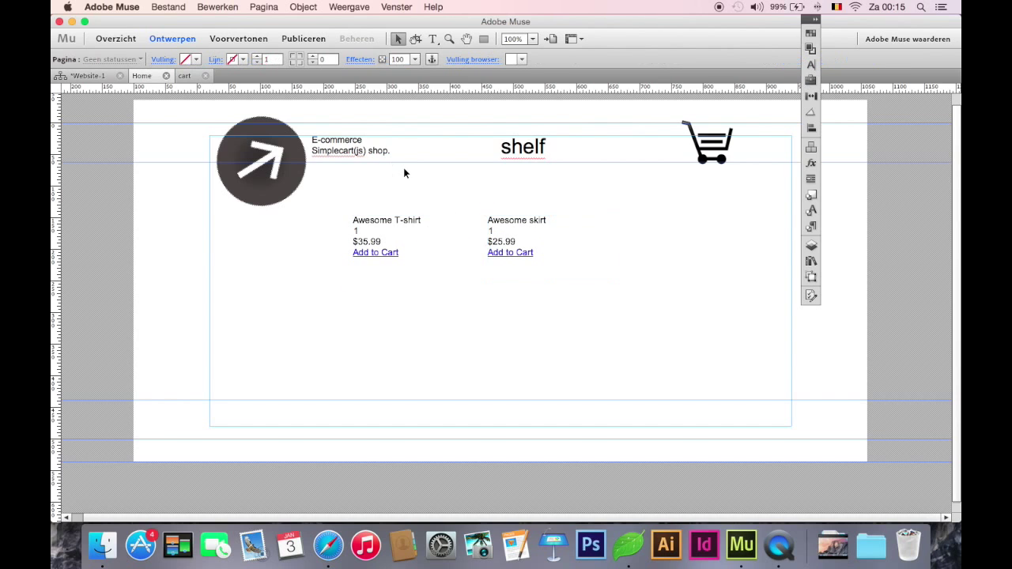
Export the updated site as HTML with the domain name demo.com to the MuseExport folder
{"action": "key", "text": "super+e"}
{"action": "key", "text": "Return"}
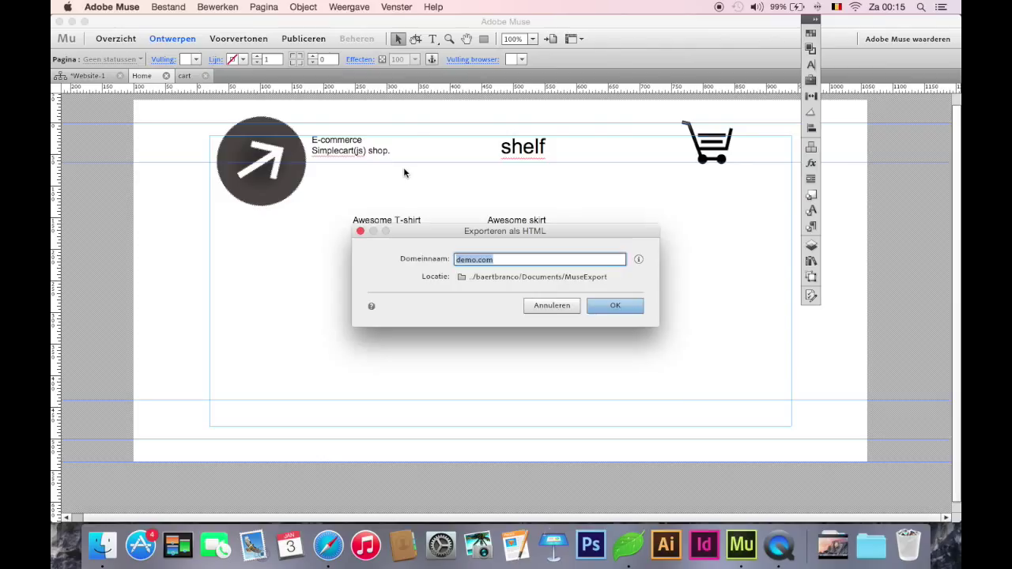
{"action": "key", "text": "Return"}
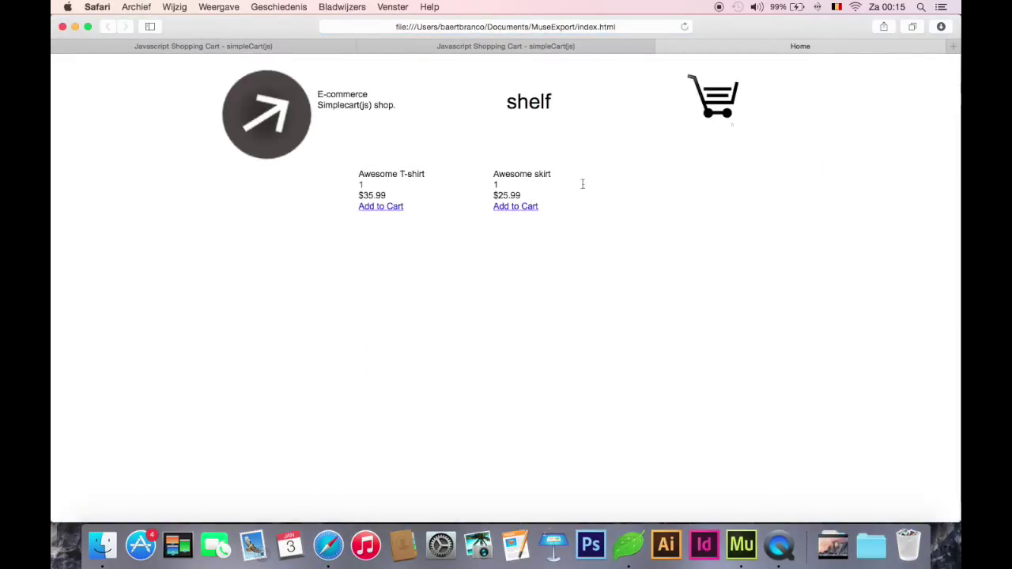
Open the cart page holding both products, empty the cart and return to the shelf page
{"action": "left_click", "coordinate": [726, 95]}
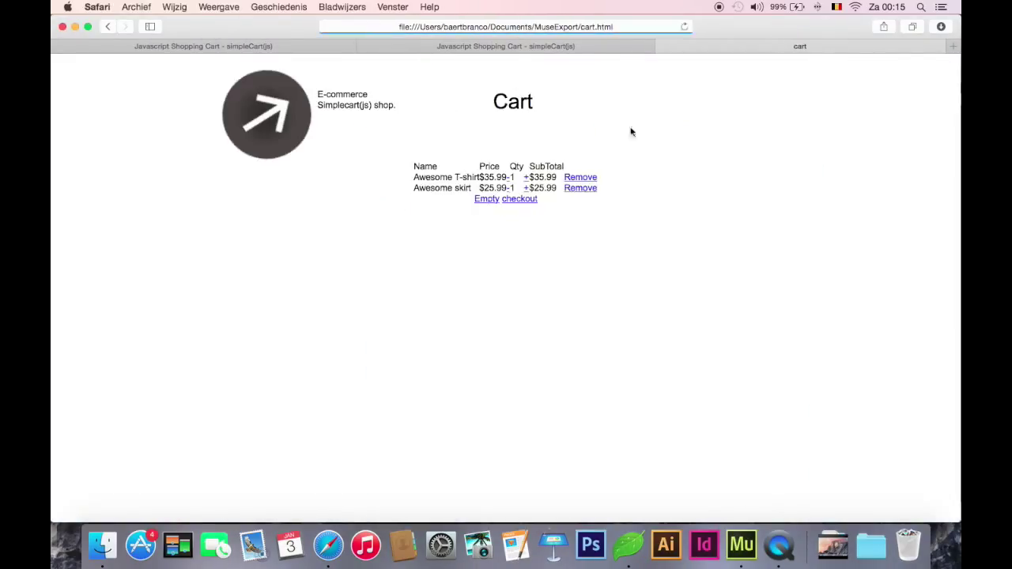
{"action": "left_click", "coordinate": [488, 201]}
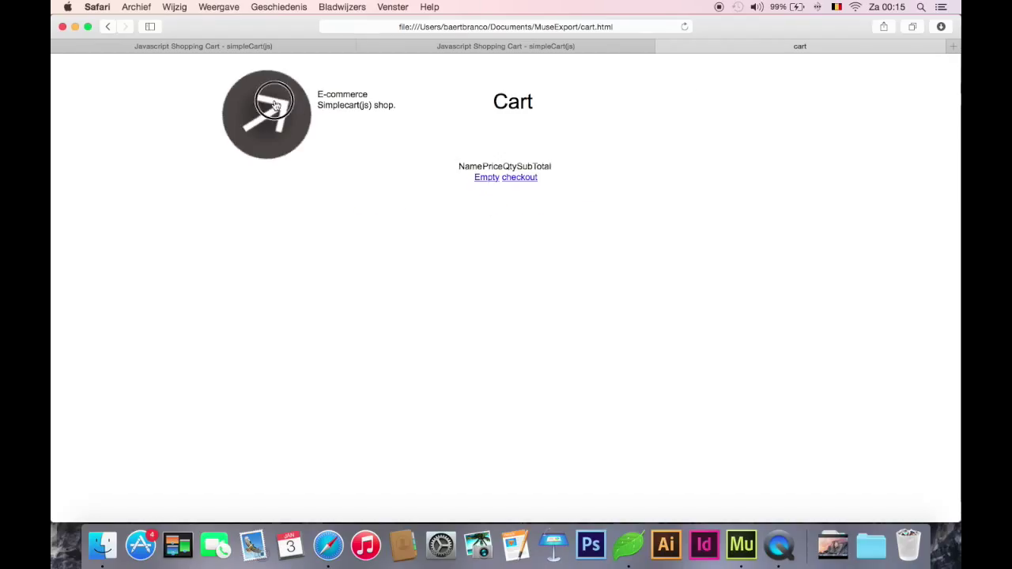
{"action": "left_click", "coordinate": [276, 104]}
Add the Awesome T-shirt and Awesome skirt to the cart again and proceed from the cart to checkout
{"action": "left_click", "coordinate": [510, 207]}
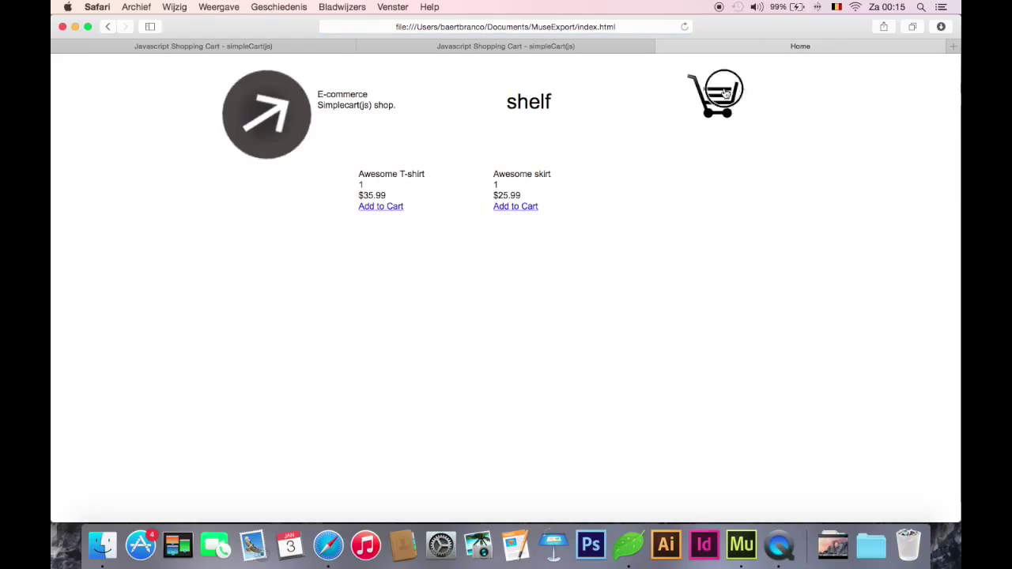
{"action": "left_click", "coordinate": [724, 96]}
{"action": "left_click", "coordinate": [519, 200]}
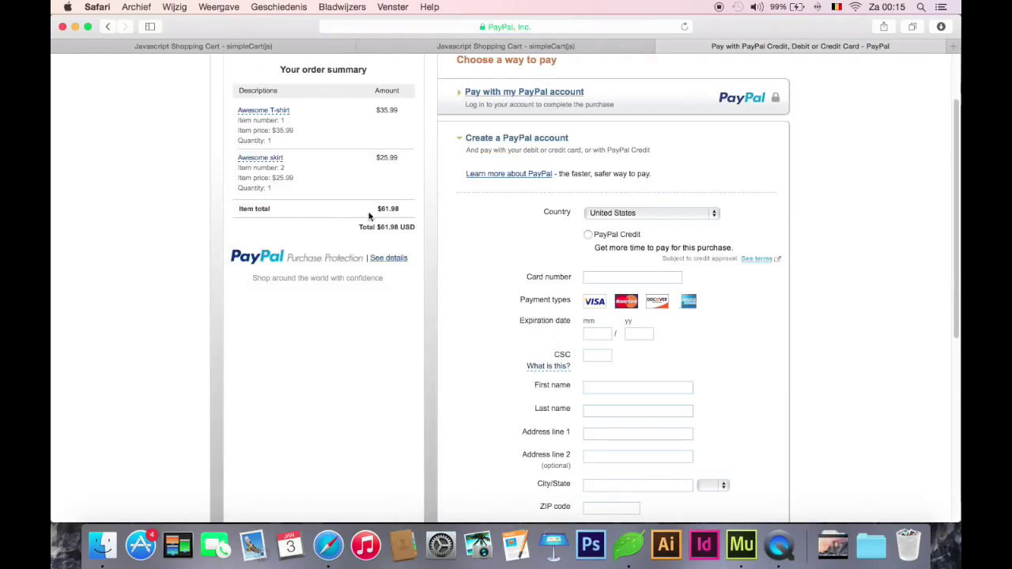
Examine the PayPal checkout page's order summary and payment form, and highlight the seller's e-mail above the summary
{"action": "left_click", "coordinate": [390, 225]}
{"action": "left_click", "coordinate": [490, 214]}
{"action": "scroll", "coordinate": [490, 212], "scroll_direction": "down", "scroll_amount": 5}
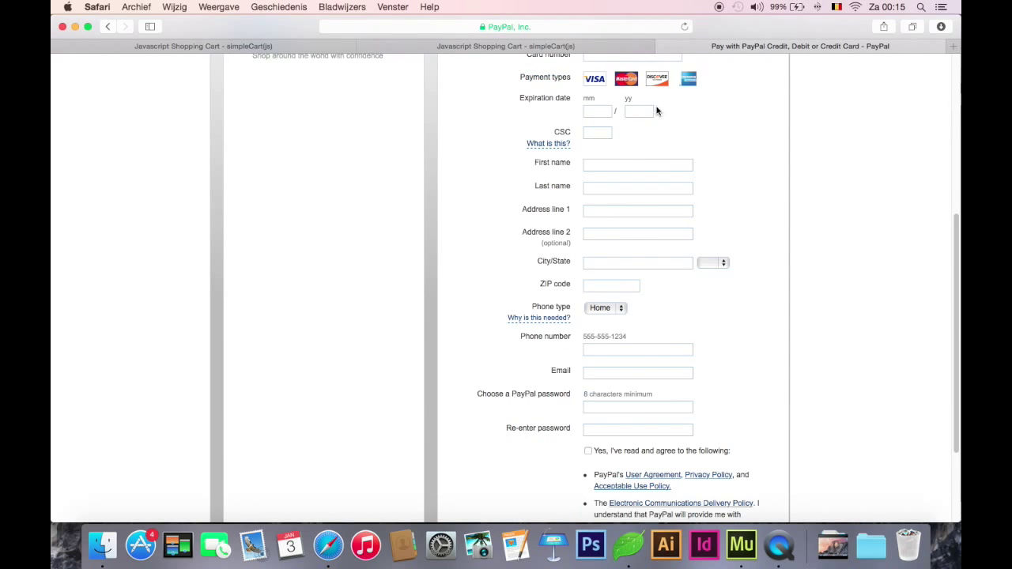
{"action": "scroll", "coordinate": [609, 199], "scroll_direction": "down", "scroll_amount": 3}
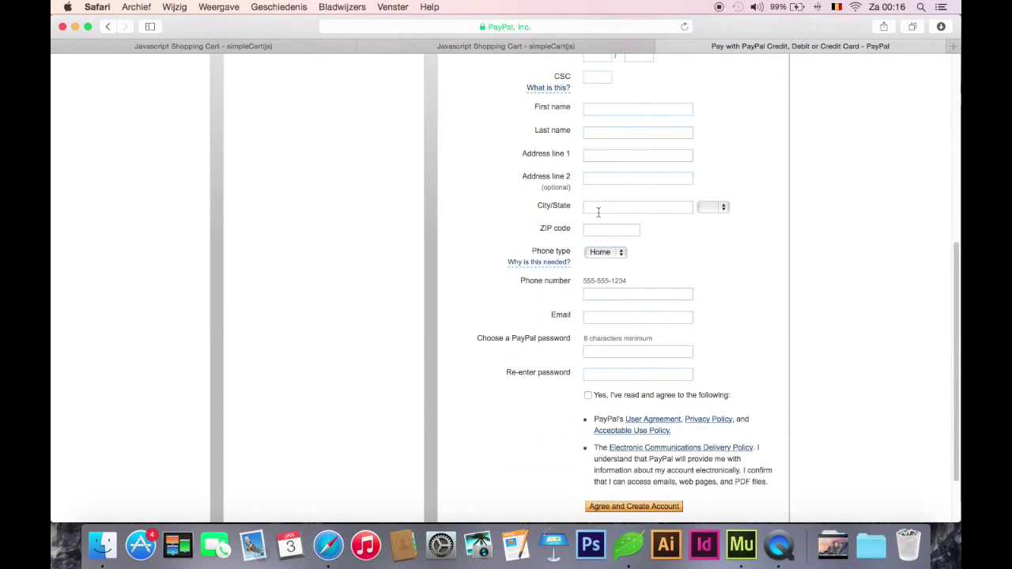
{"action": "scroll", "coordinate": [599, 211], "scroll_direction": "up", "scroll_amount": 10}
{"action": "left_click_drag", "start_coordinate": [204, 95], "coordinate": [329, 95]}
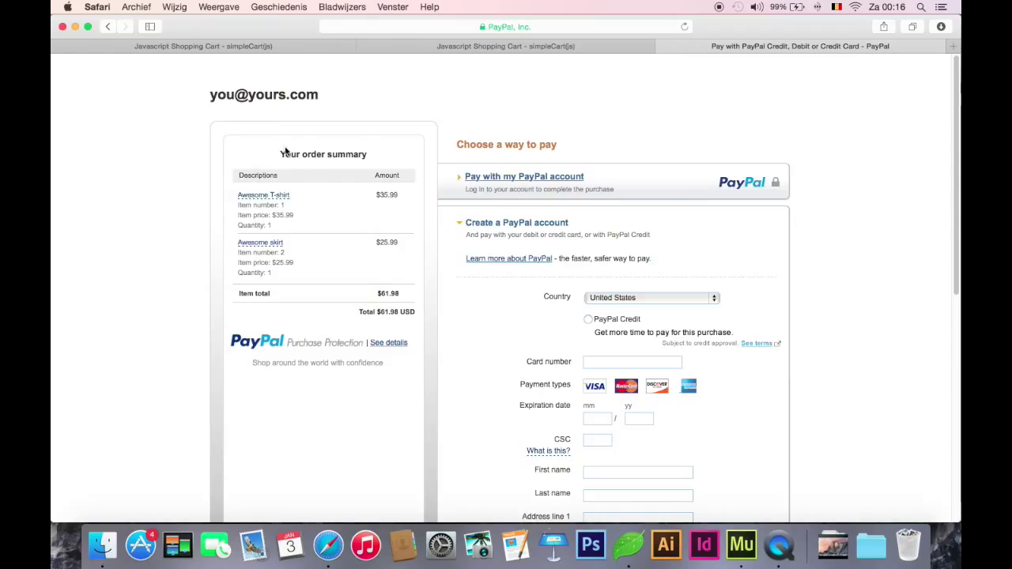
Highlight the order summary on the PayPal page, and return to the simpleCart(js) website
{"action": "left_click_drag", "start_coordinate": [260, 136], "coordinate": [441, 107]}
{"action": "left_click", "coordinate": [372, 143]}
{"action": "left_click", "coordinate": [663, 46]}
{"action": "left_click", "coordinate": [516, 46]}
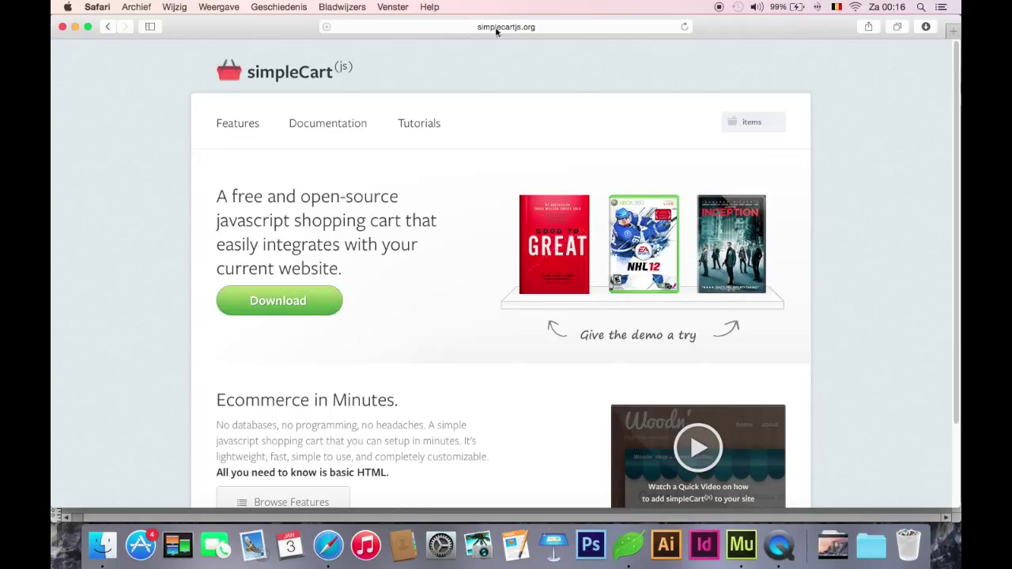
Download simpleCart(js), open the wojodesign-simplecart-js-51a9a38 folder and point out simpleCart.js and simpleCart.min.js
{"action": "left_click", "coordinate": [278, 307]}
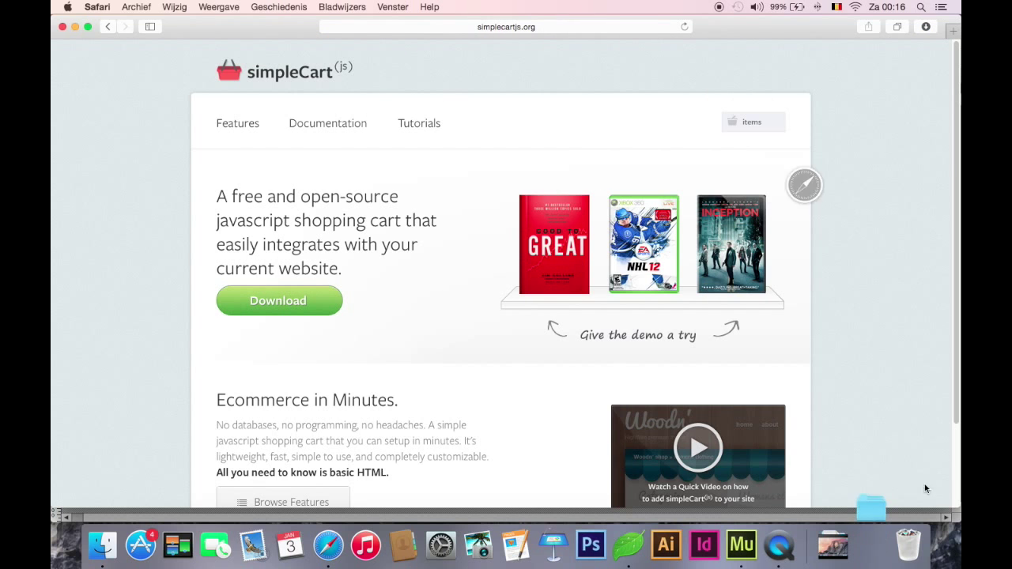
{"action": "left_click", "coordinate": [870, 542]}
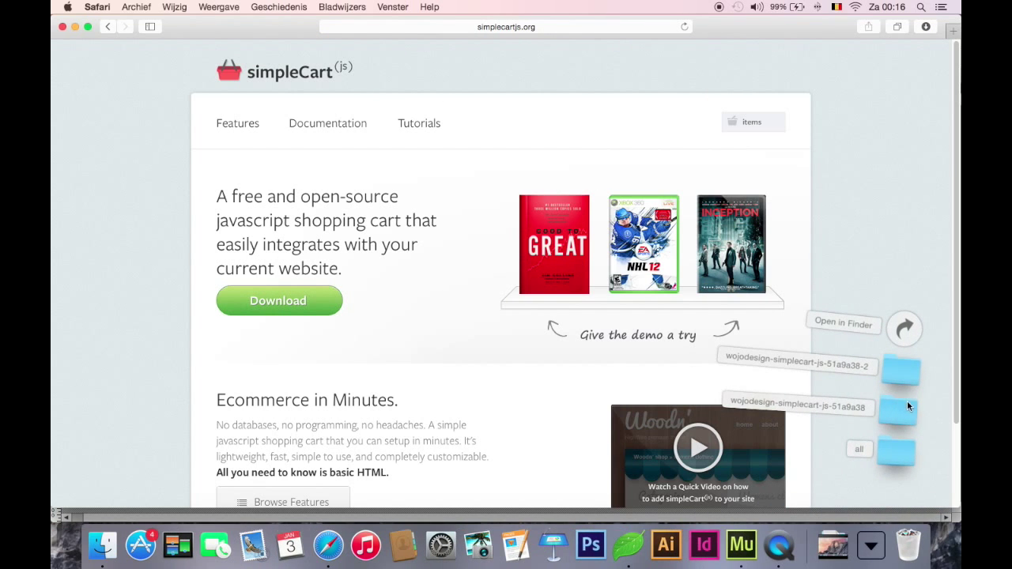
{"action": "left_click", "coordinate": [907, 406]}
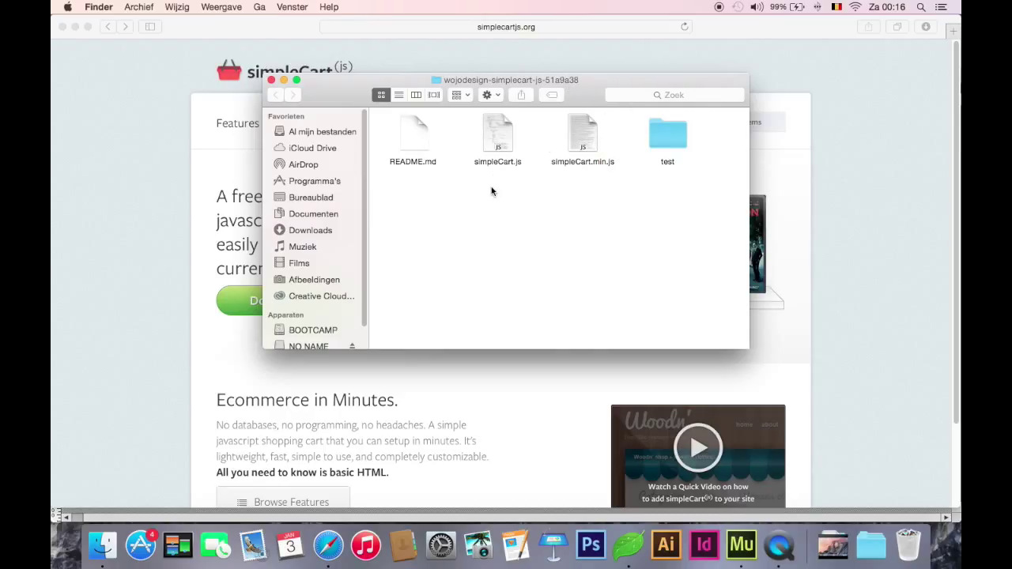
{"action": "left_click_drag", "start_coordinate": [480, 187], "coordinate": [619, 131]}
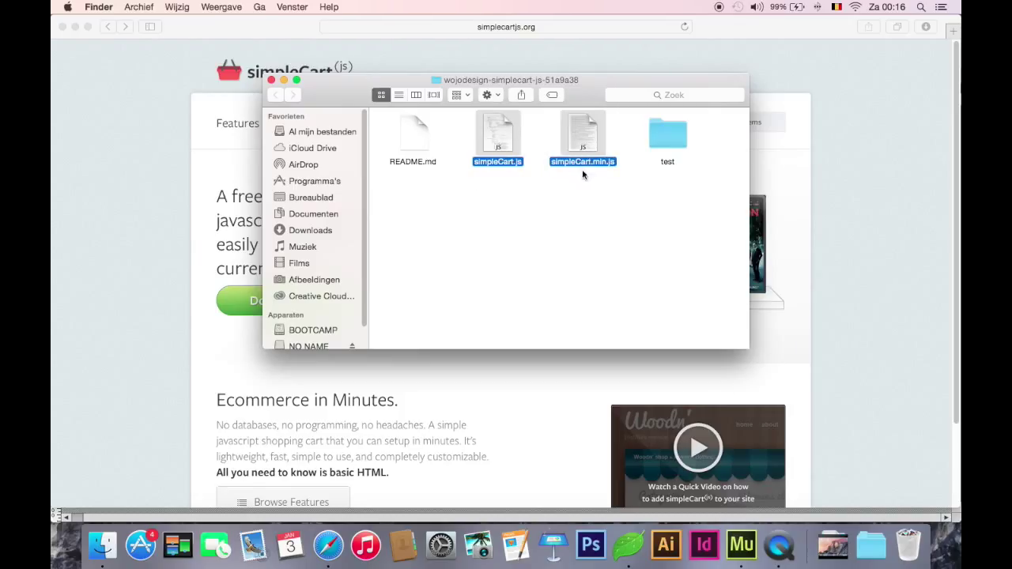
{"action": "left_click", "coordinate": [551, 198]}
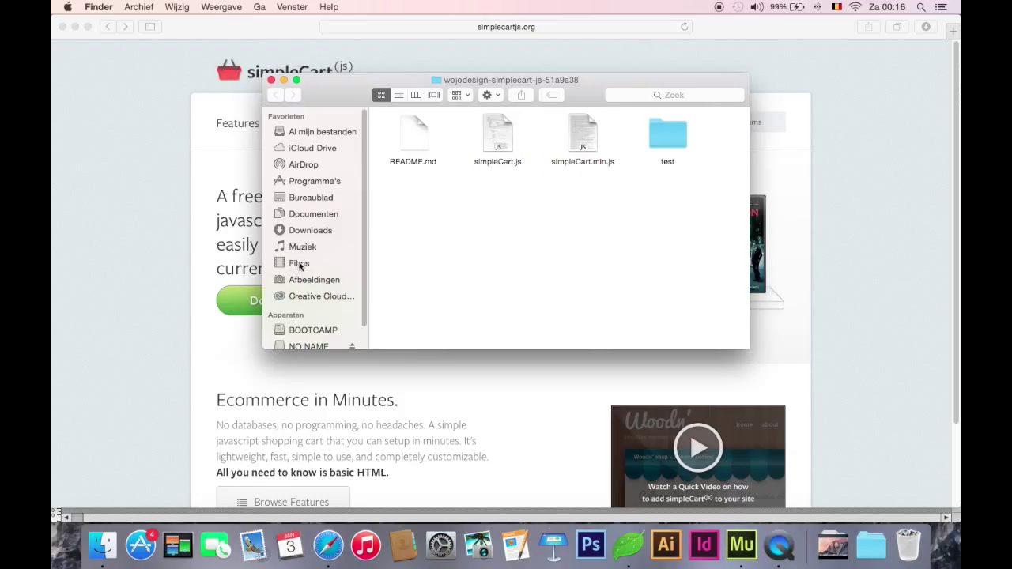
Open the MuseExport folder in Documenten and point out the simpleCart.js and simpleCart.min.js files among the exported pages
{"action": "left_click", "coordinate": [311, 215]}
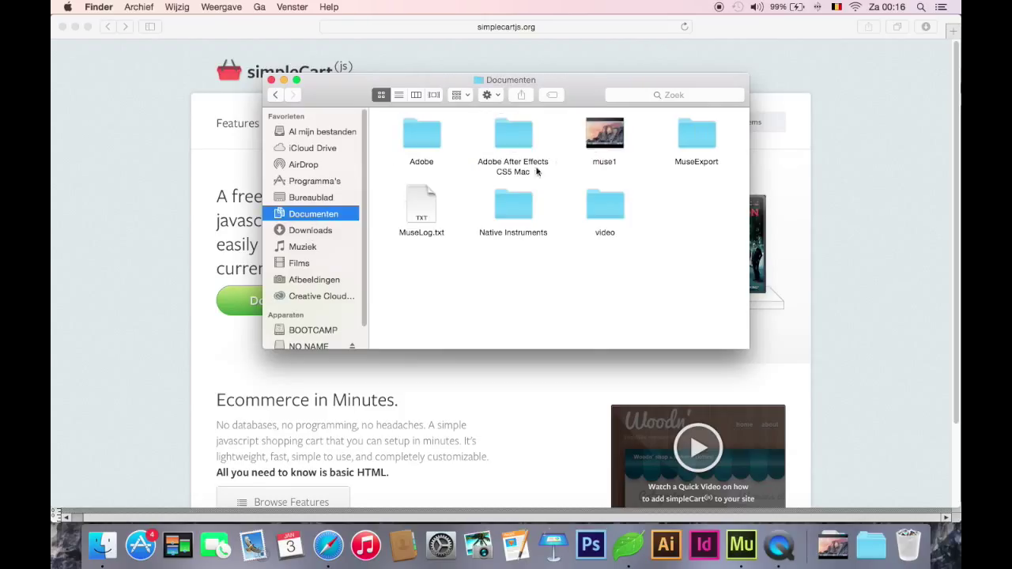
{"action": "double_click", "coordinate": [708, 134]}
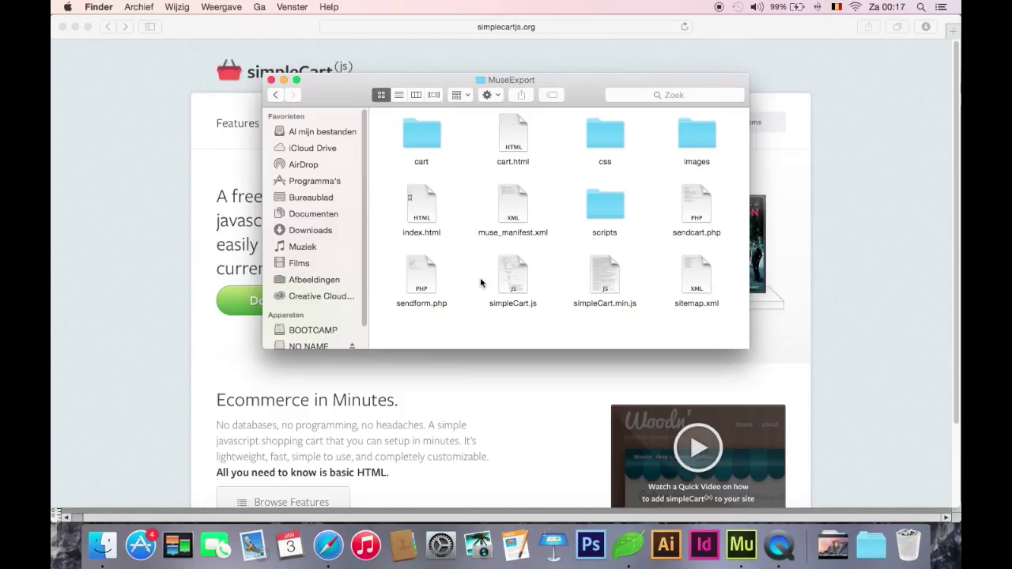
{"action": "left_click_drag", "start_coordinate": [497, 317], "coordinate": [639, 269]}
{"action": "left_click", "coordinate": [644, 271]}
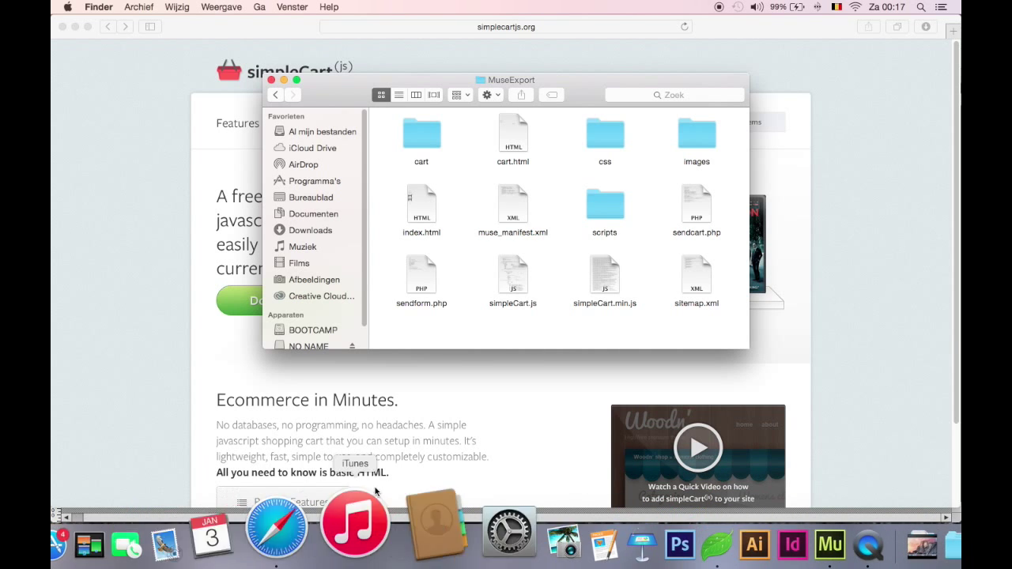
Open the exported index.html in Safari, go to the cart, and raise the Awesome T-shirt quantity by five and the Awesome skirt by two
{"action": "double_click", "coordinate": [422, 207]}
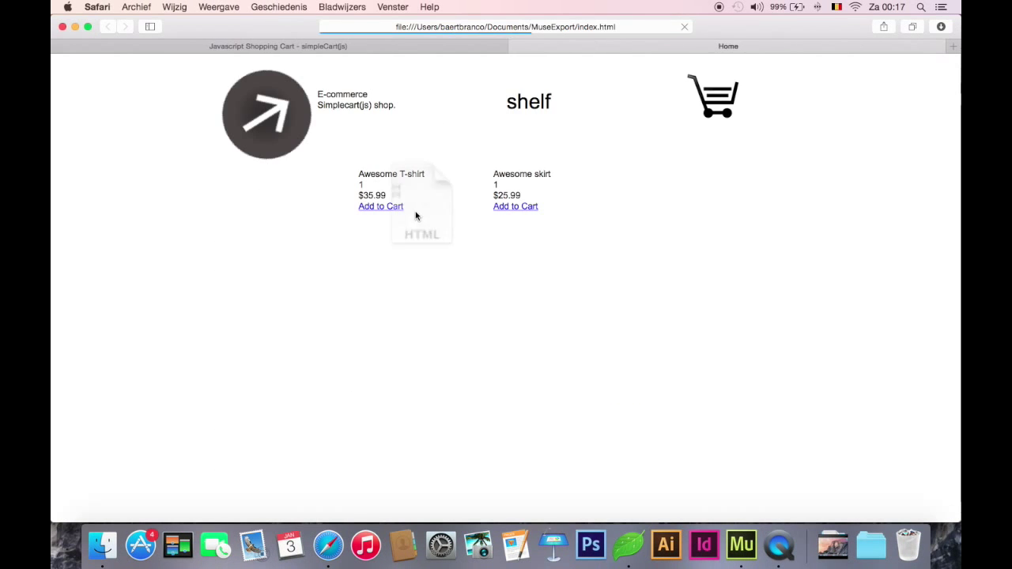
{"action": "left_click", "coordinate": [728, 89]}
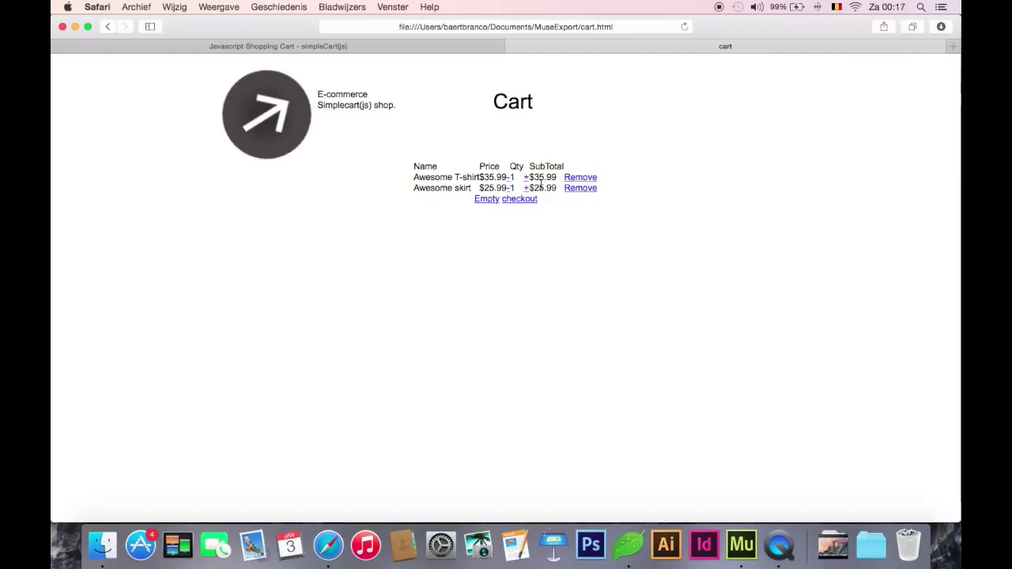
{"action": "left_click", "coordinate": [526, 177]}
{"action": "left_click", "coordinate": [526, 177]}
{"action": "left_click", "coordinate": [526, 177]}
{"action": "left_click", "coordinate": [526, 177]}
{"action": "left_click", "coordinate": [526, 177]}
{"action": "left_click", "coordinate": [526, 188]}
{"action": "left_click", "coordinate": [526, 188]}
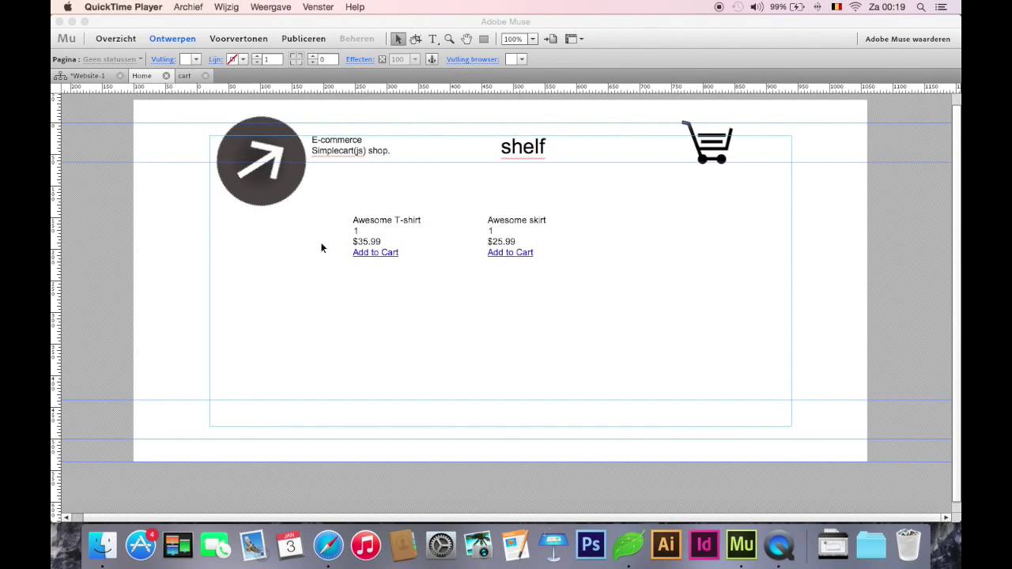
Open the embedded HTML of the cart page in Adobe Muse and add an empty line below the simpleCart_items div
{"action": "left_click", "coordinate": [192, 74]}
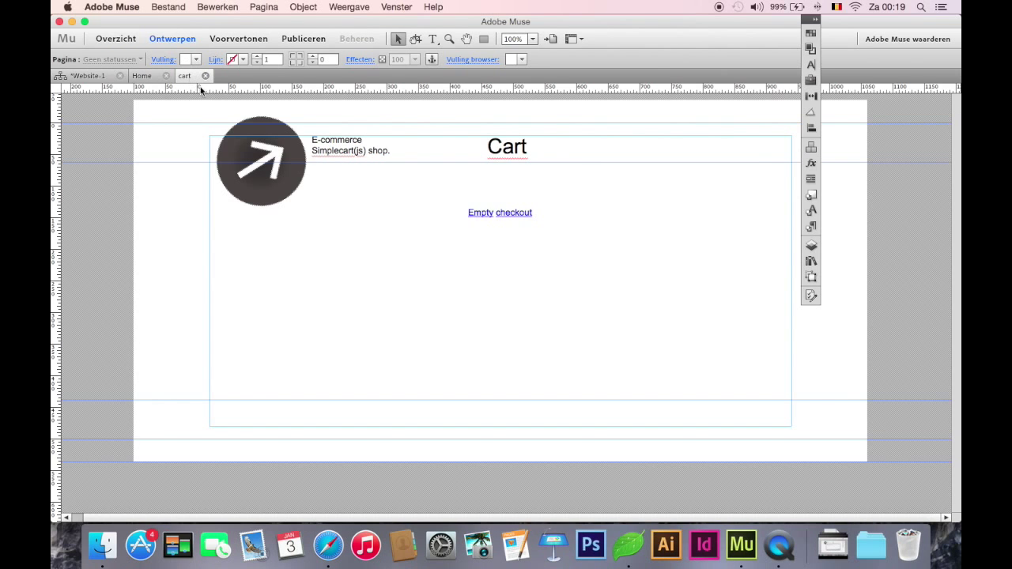
{"action": "left_click", "coordinate": [480, 214]}
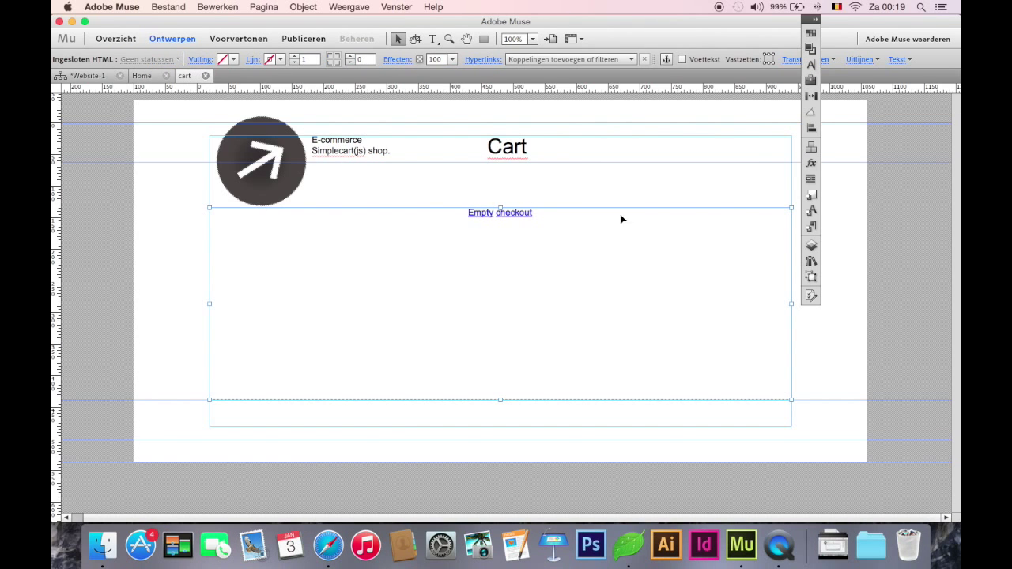
{"action": "right_click", "coordinate": [543, 225]}
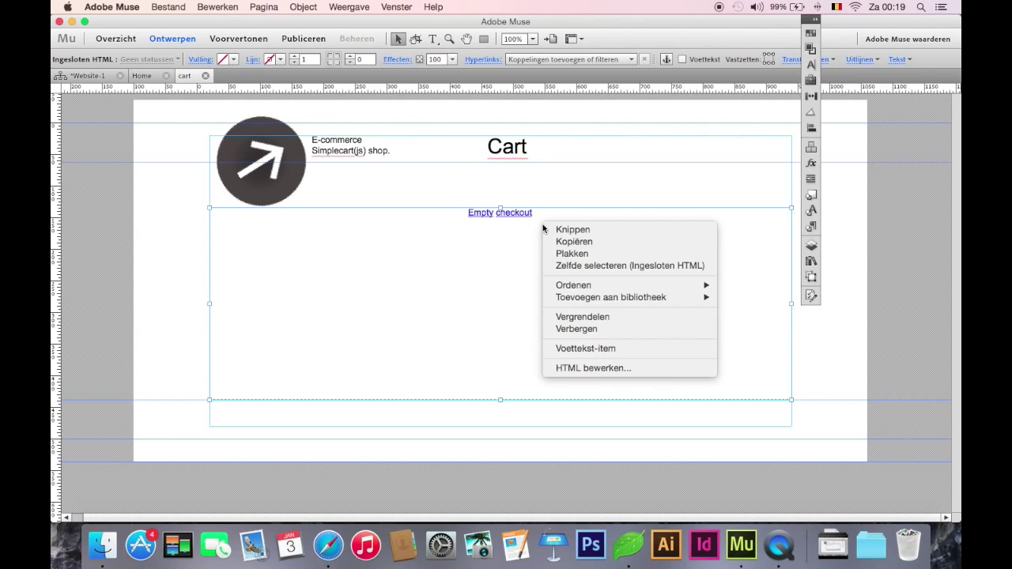
{"action": "left_click", "coordinate": [594, 369]}
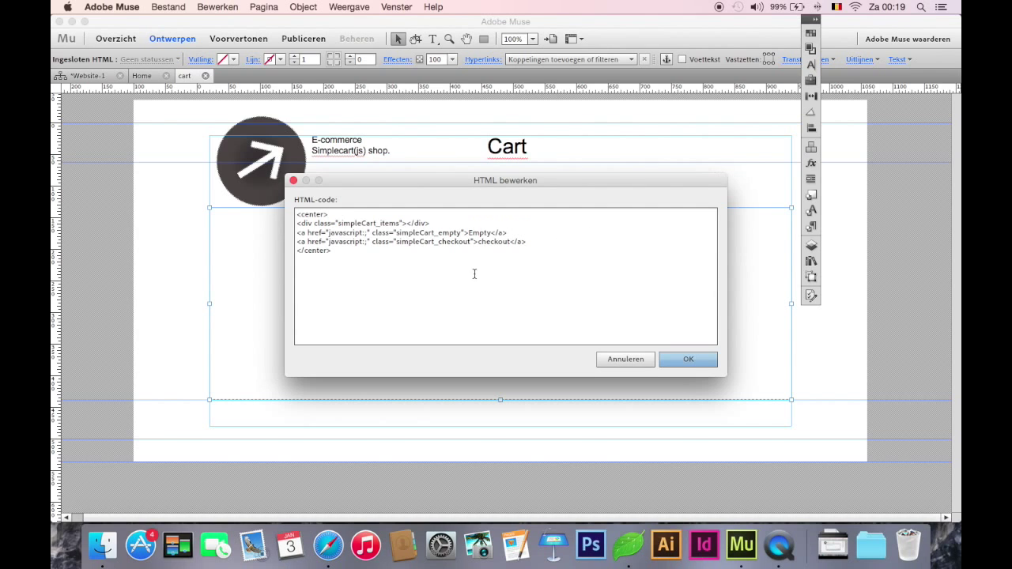
{"action": "left_click", "coordinate": [437, 224]}
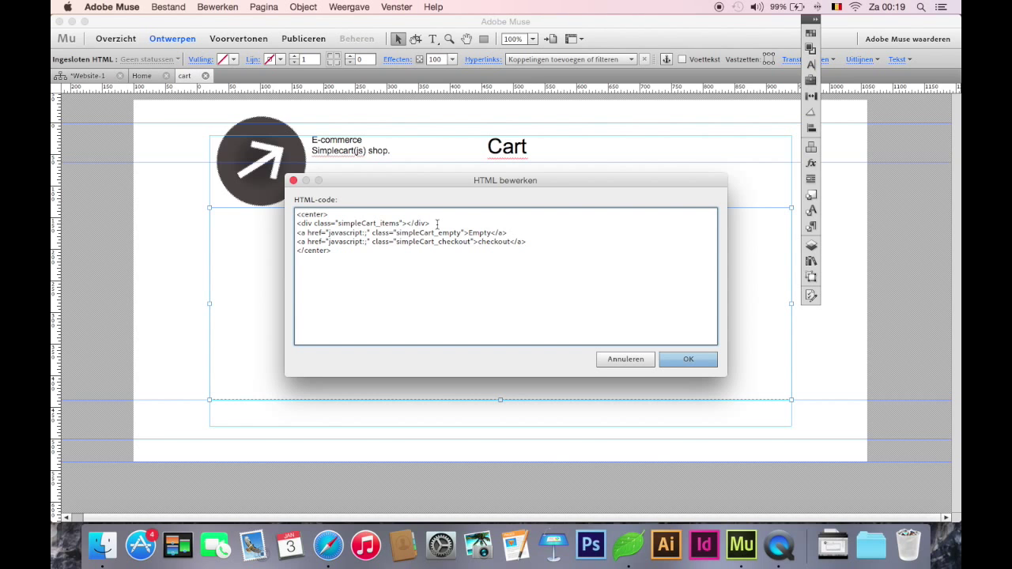
{"action": "key", "text": "Return"}
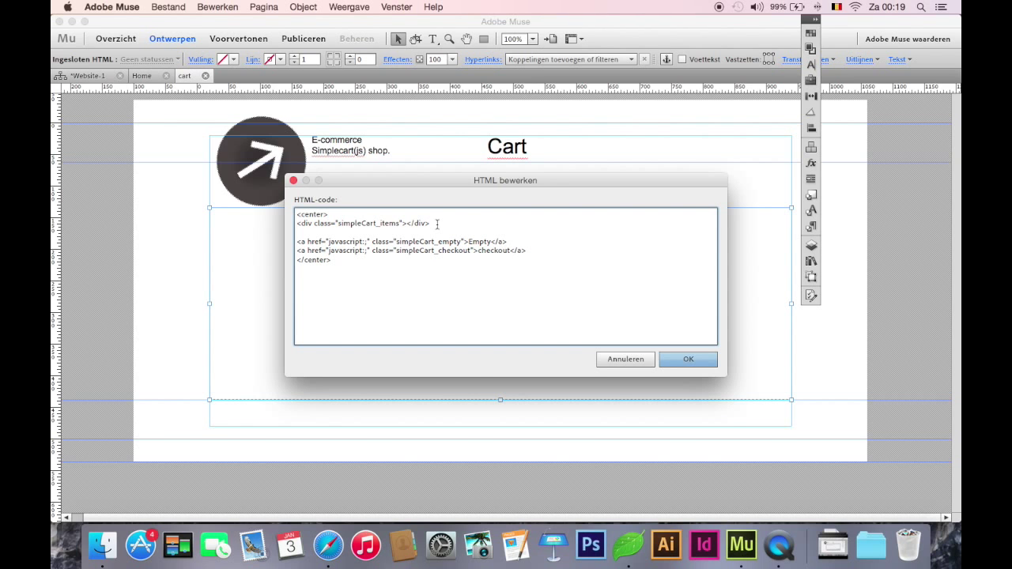
Copy the simpleCart_grandTotal div from the snippets file in Coda into the empty line of the cart's HTML and apply the edit
{"action": "left_click", "coordinate": [628, 546]}
{"action": "scroll", "coordinate": [157, 289], "scroll_direction": "down", "scroll_amount": 1}
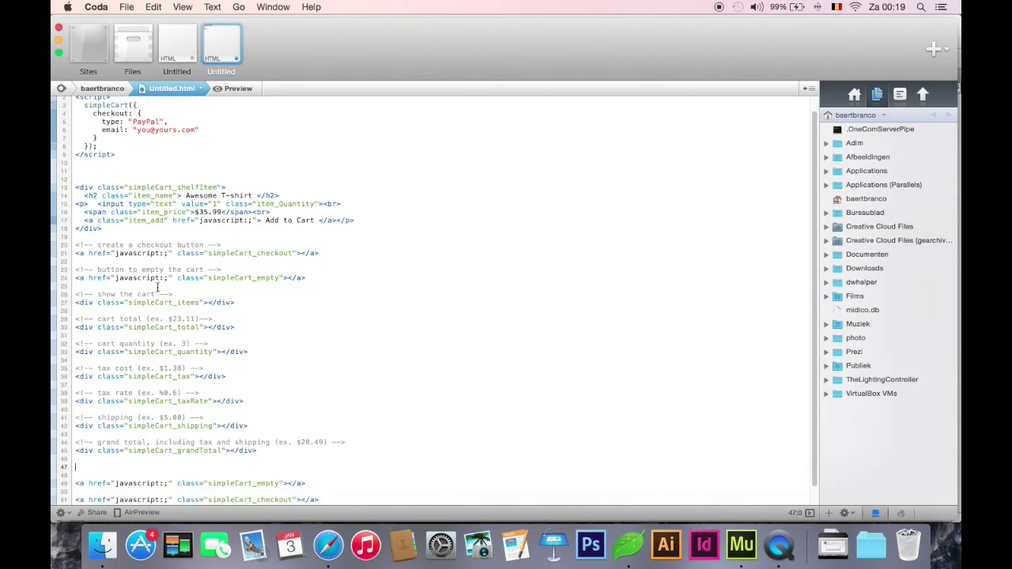
{"action": "scroll", "coordinate": [242, 316], "scroll_direction": "down", "scroll_amount": 2}
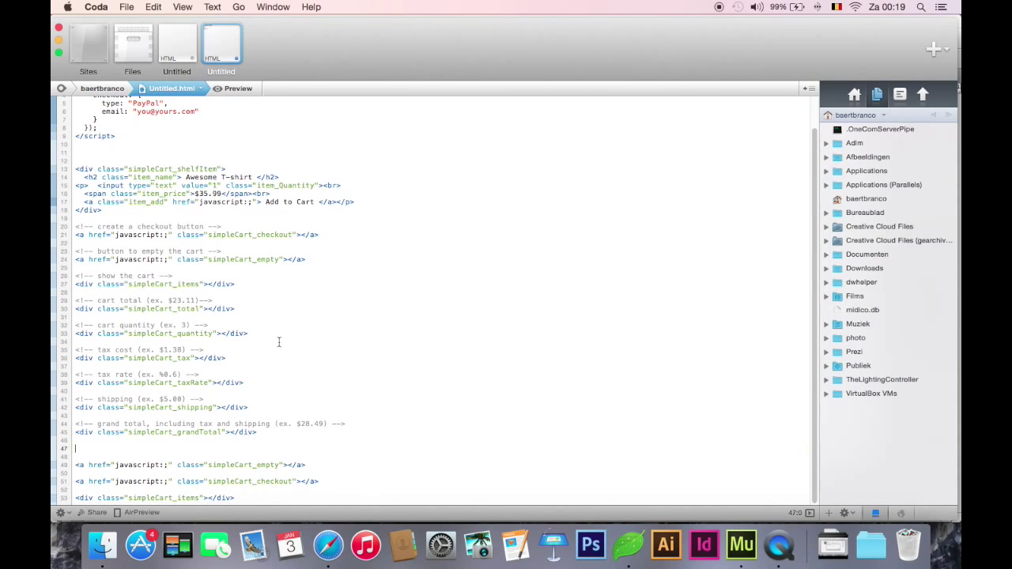
{"action": "left_click_drag", "start_coordinate": [266, 432], "coordinate": [67, 435]}
{"action": "key", "text": "super+c"}
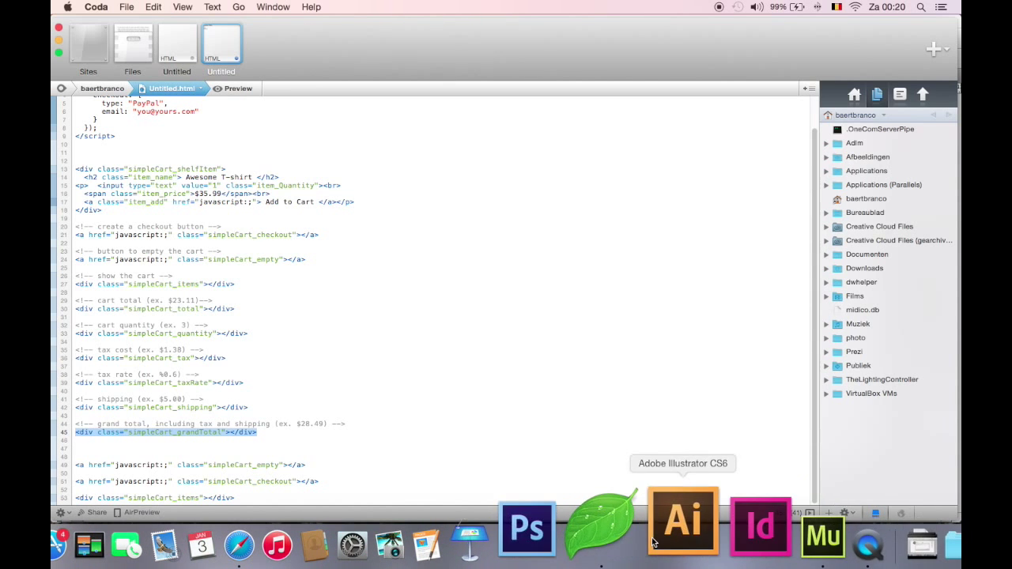
{"action": "left_click", "coordinate": [729, 532]}
{"action": "key", "text": "super+v"}
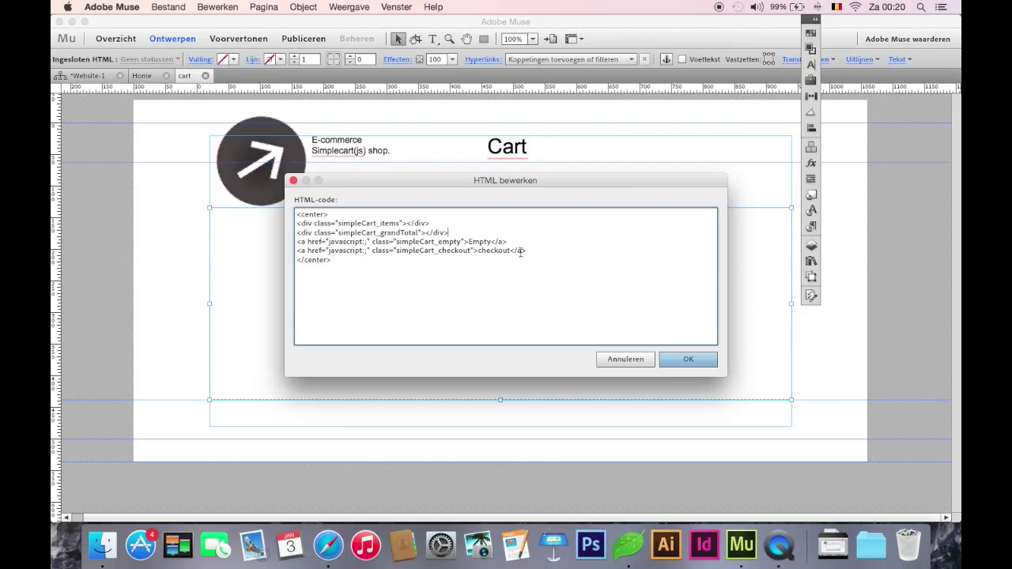
{"action": "left_click", "coordinate": [686, 360]}
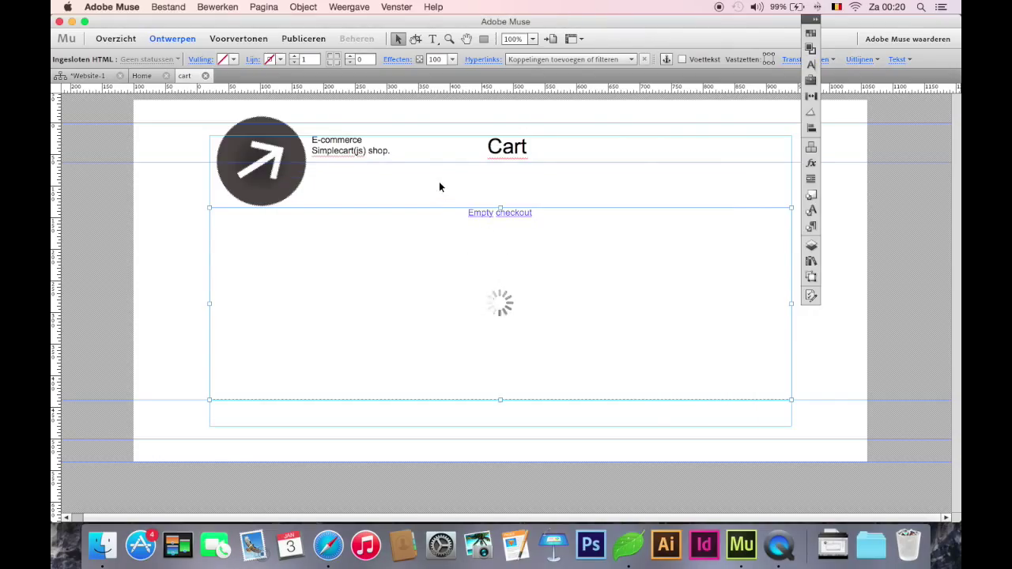
Close the cart page and insert a new HTML object on the Home page, starting its code with <center> and a new line
{"action": "left_click", "coordinate": [207, 77]}
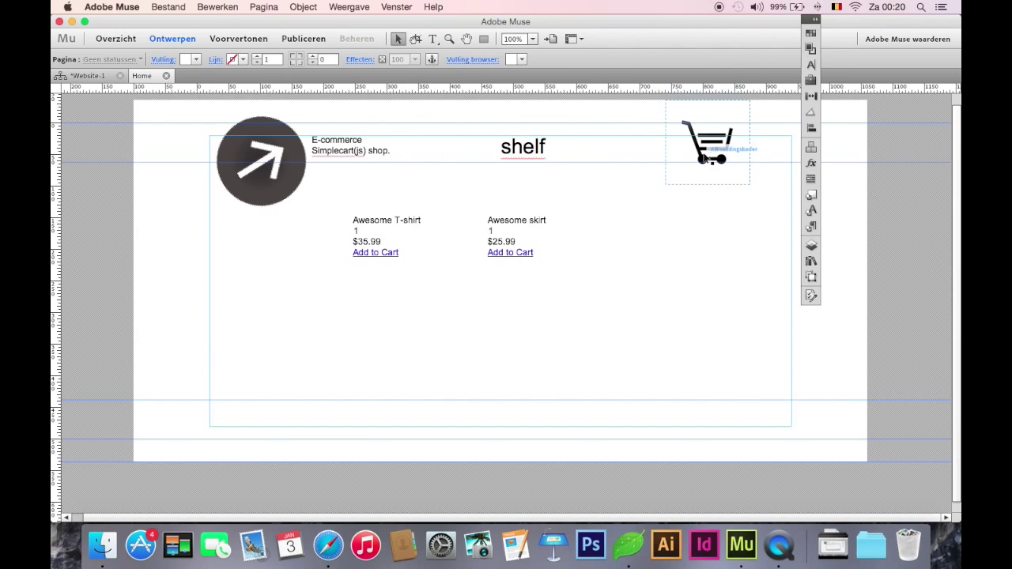
{"action": "left_click", "coordinate": [710, 149]}
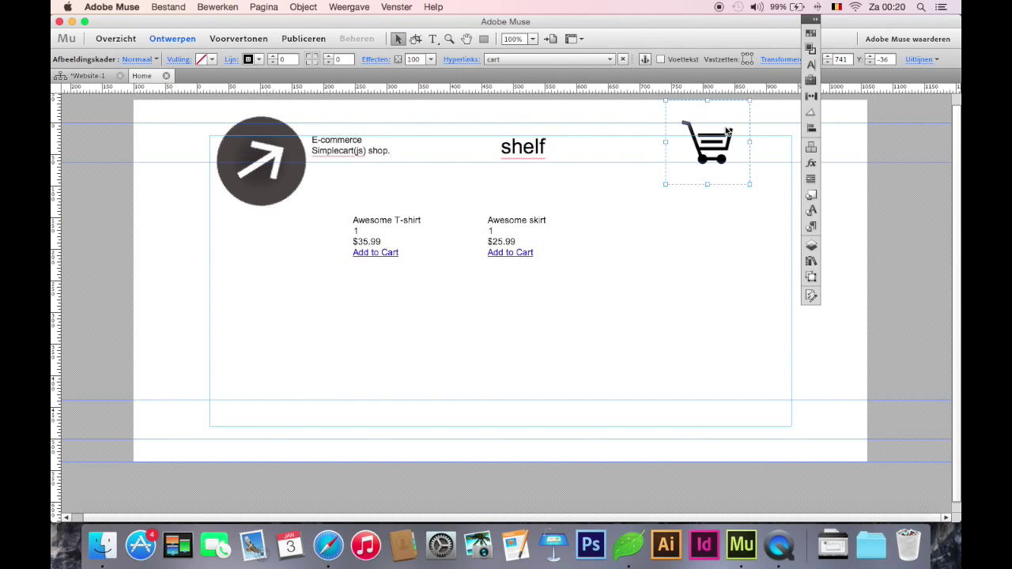
{"action": "left_click", "coordinate": [694, 223]}
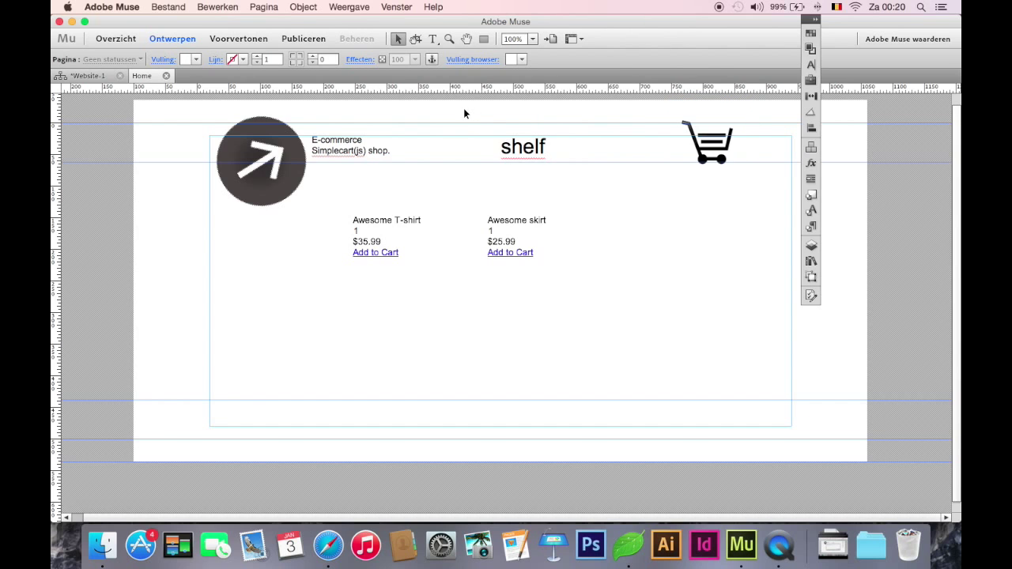
{"action": "left_click", "coordinate": [303, 7]}
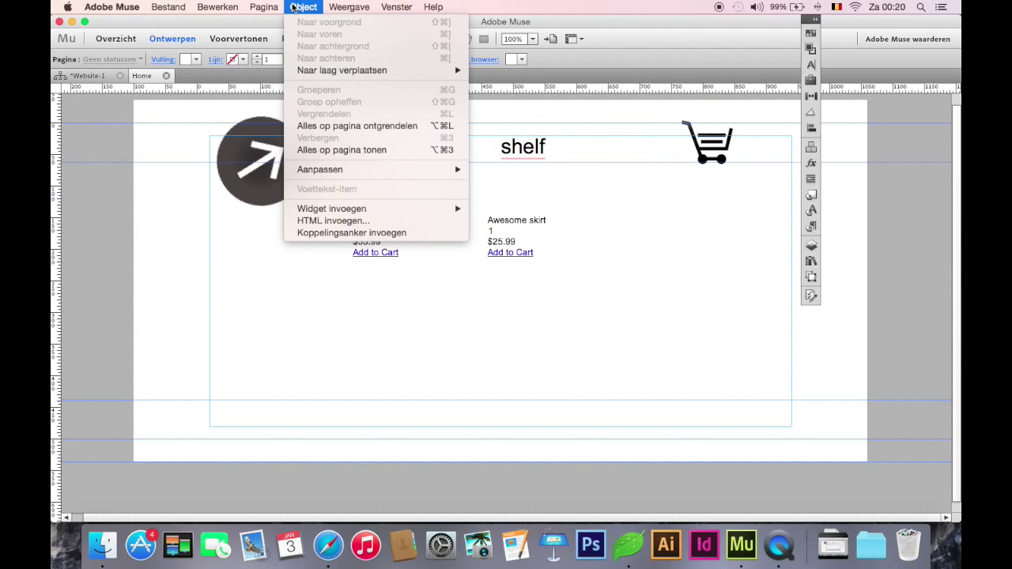
{"action": "left_click", "coordinate": [317, 219]}
{"action": "type", "text": "<"}
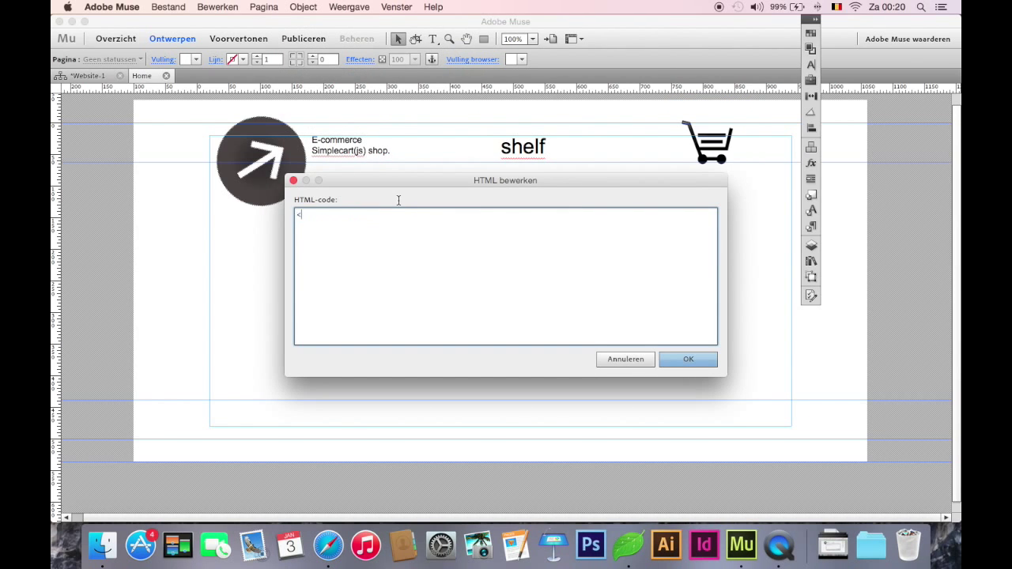
{"action": "type", "text": "center>"}
{"action": "left_click", "coordinate": [359, 214]}
{"action": "key", "text": "Return"}
Copy the simpleCart_quantity div from the snippets file in Coda into the new HTML object's code and apply it
{"action": "left_click", "coordinate": [625, 543]}
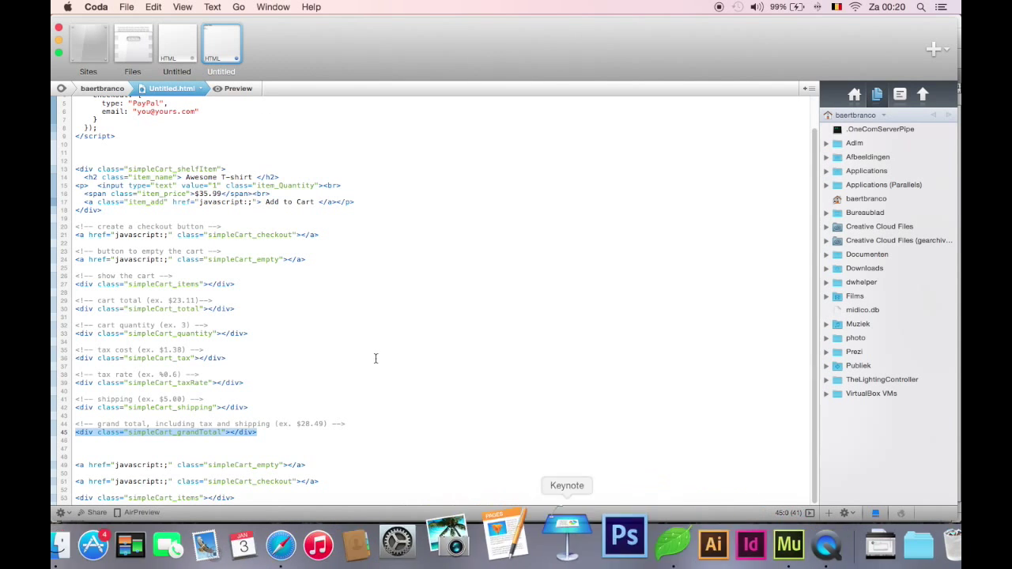
{"action": "left_click_drag", "start_coordinate": [251, 332], "coordinate": [77, 334]}
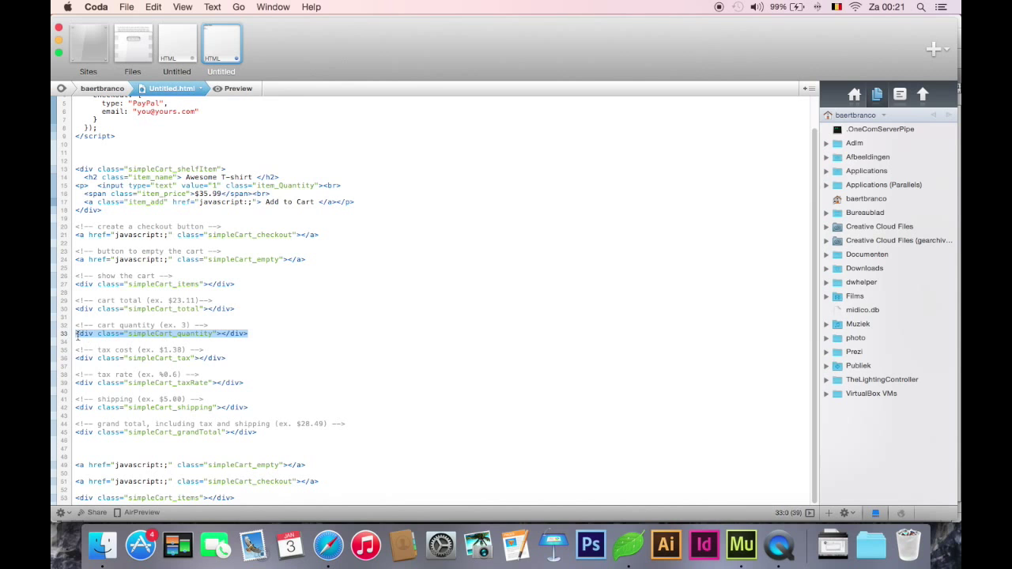
{"action": "left_click", "coordinate": [742, 545]}
{"action": "key", "text": "super+v"}
{"action": "left_click", "coordinate": [682, 365]}
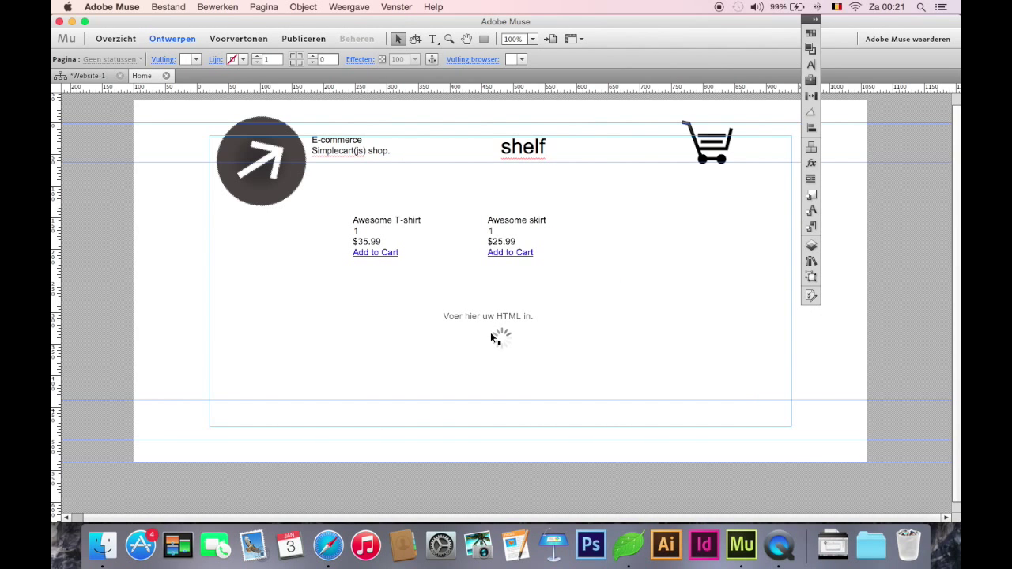
Place the cart quantity HTML object over the upper part of the shopping cart image on the Home page
{"action": "left_click_drag", "start_coordinate": [500, 343], "coordinate": [728, 195]}
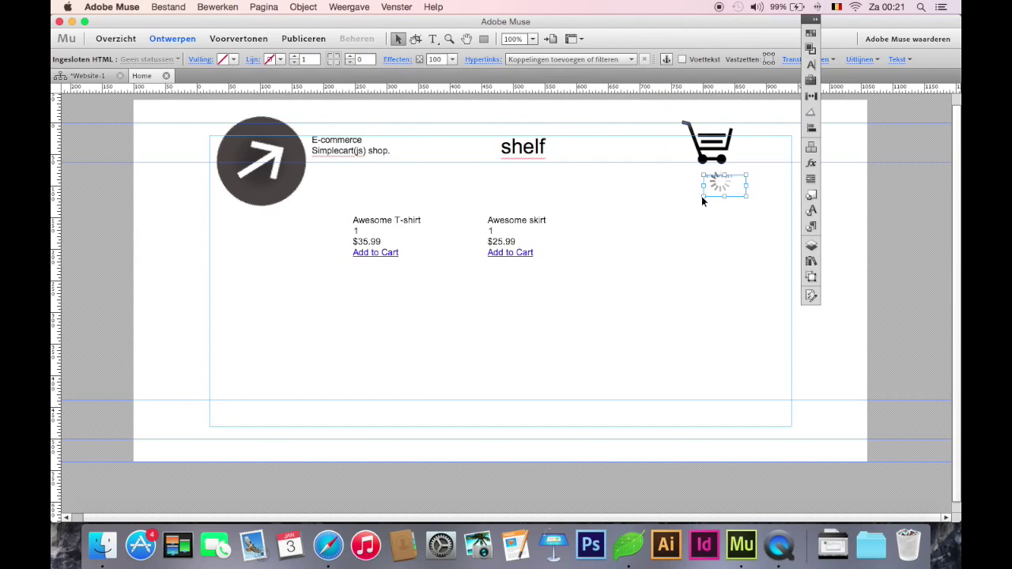
{"action": "left_click_drag", "start_coordinate": [715, 188], "coordinate": [710, 125]}
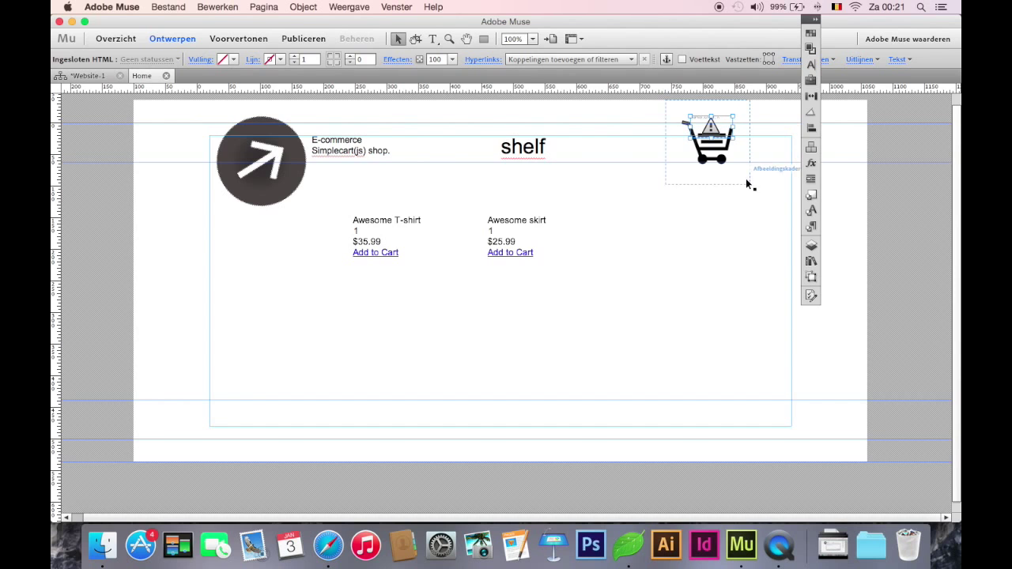
{"action": "left_click", "coordinate": [734, 206]}
Export the updated site as HTML again, continuing past the upsampled element warning
{"action": "key", "text": "super+shift+e"}
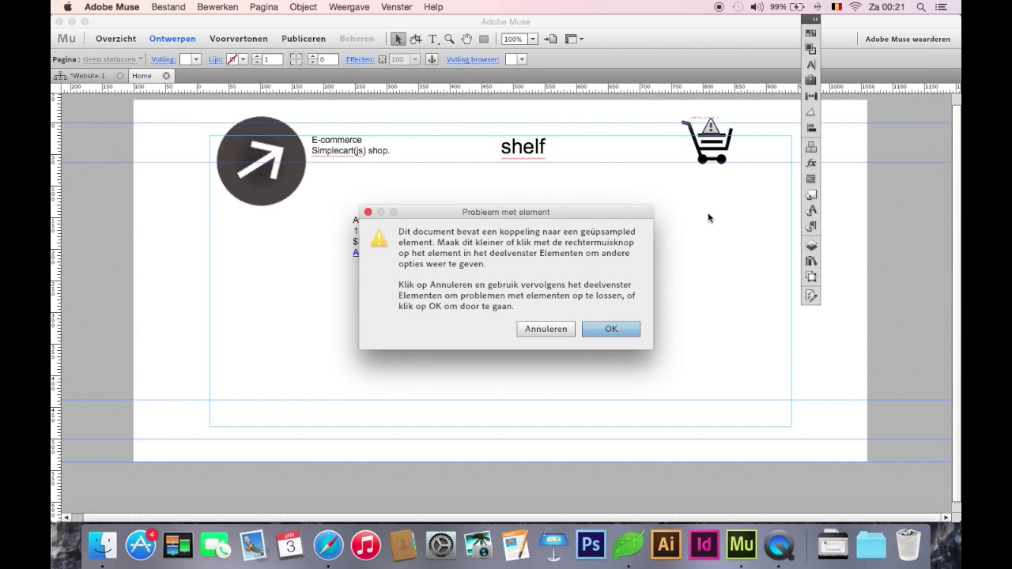
{"action": "left_click", "coordinate": [607, 334]}
{"action": "left_click", "coordinate": [617, 305]}
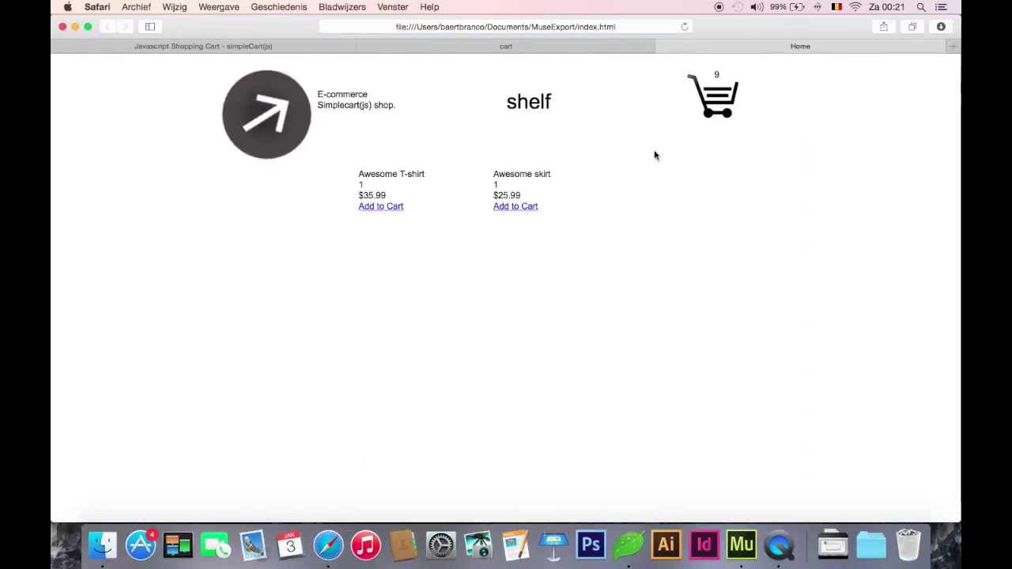
Open the cart from the shelf page, lower the Awesome skirt quantity to 1, and return to the shelf to check the item counter
{"action": "left_click", "coordinate": [722, 96]}
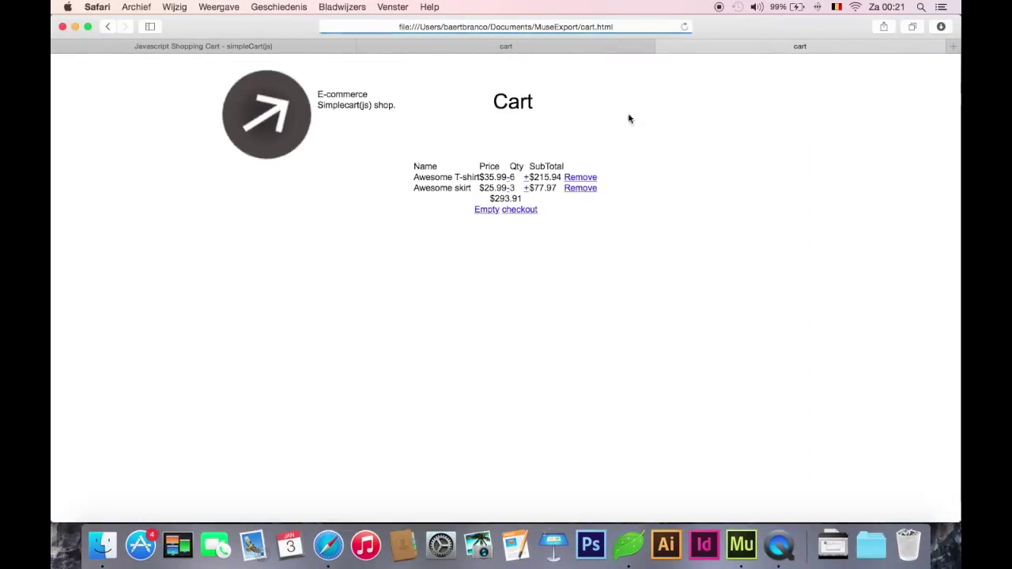
{"action": "left_click", "coordinate": [511, 188]}
{"action": "left_click", "coordinate": [511, 188]}
{"action": "left_click", "coordinate": [301, 140]}
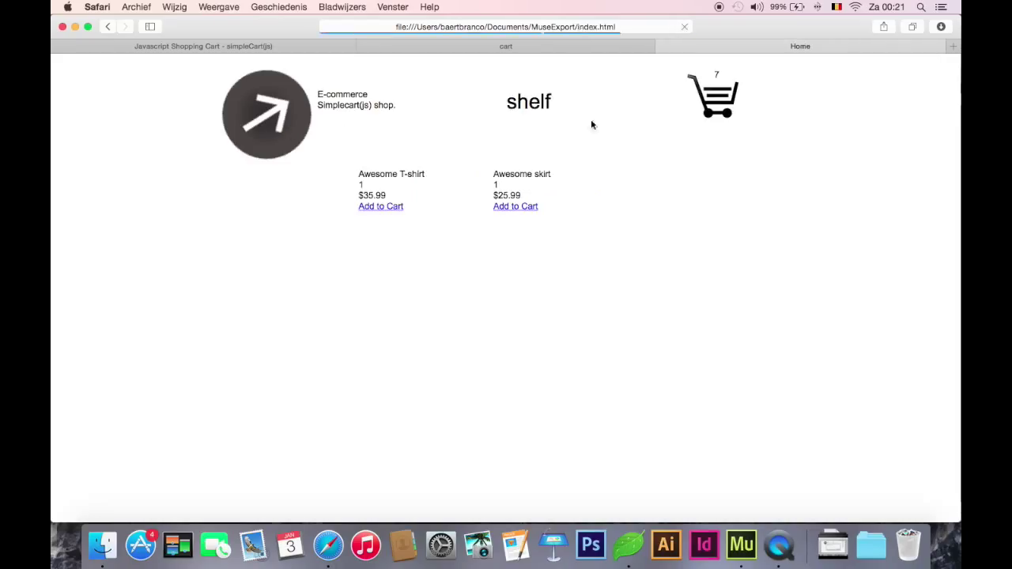
Reopen the cart page and examine the grand total below the item list
{"action": "left_click", "coordinate": [726, 111]}
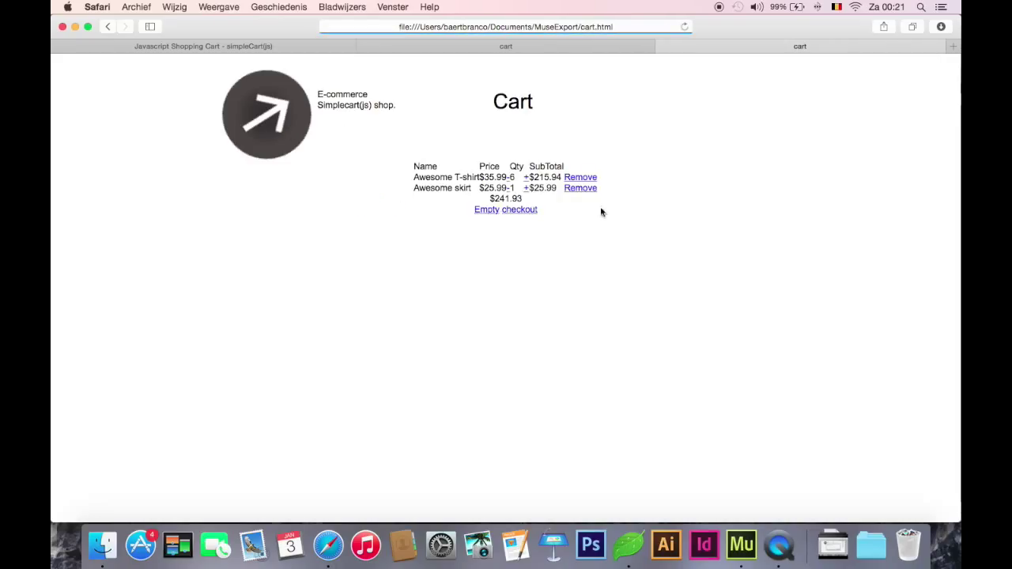
{"action": "left_click_drag", "start_coordinate": [489, 199], "coordinate": [525, 203]}
{"action": "left_click", "coordinate": [491, 204]}
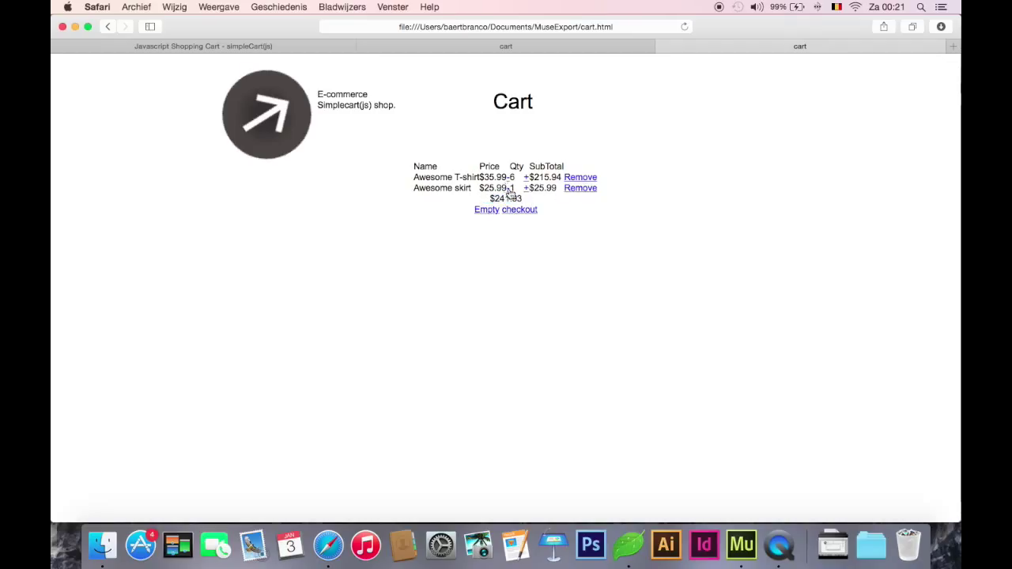
Test the cart controls by reducing the Awesome skirt to zero, then raising the Awesome T-shirt quantity to 10 and removing it
{"action": "left_click", "coordinate": [510, 187]}
{"action": "left_click", "coordinate": [525, 177]}
{"action": "left_click", "coordinate": [526, 177]}
{"action": "left_click", "coordinate": [526, 177]}
{"action": "left_click", "coordinate": [526, 177]}
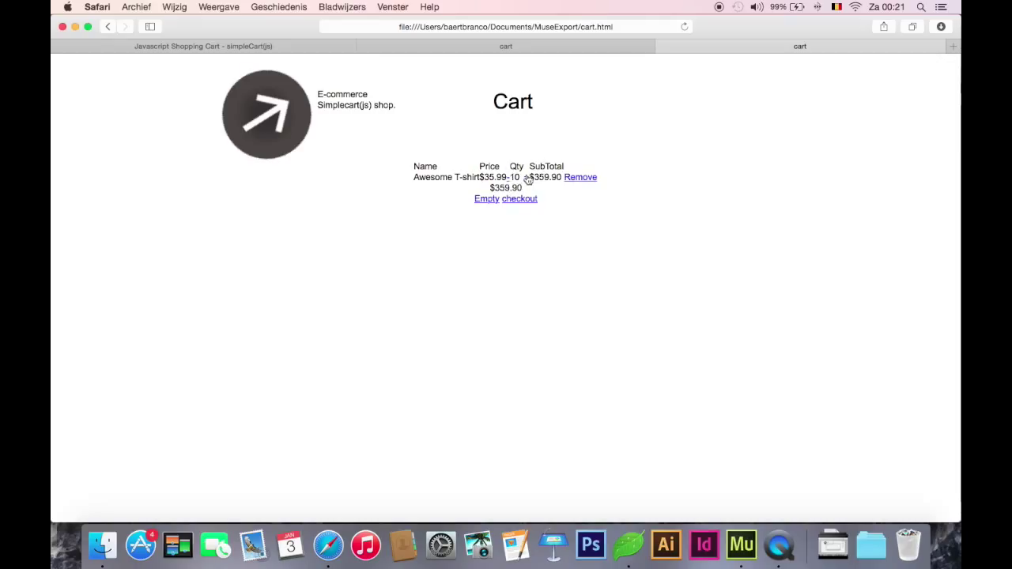
{"action": "left_click", "coordinate": [582, 179]}
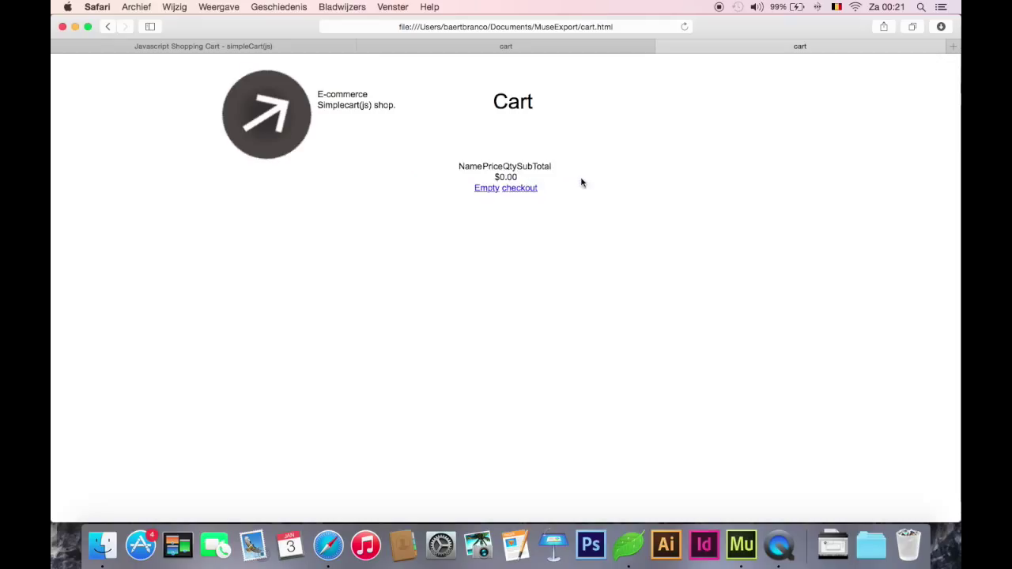
Try the PayPal checkout with the empty cart, then close that page and go to the shelf page from the remaining cart page
{"action": "left_click", "coordinate": [514, 187]}
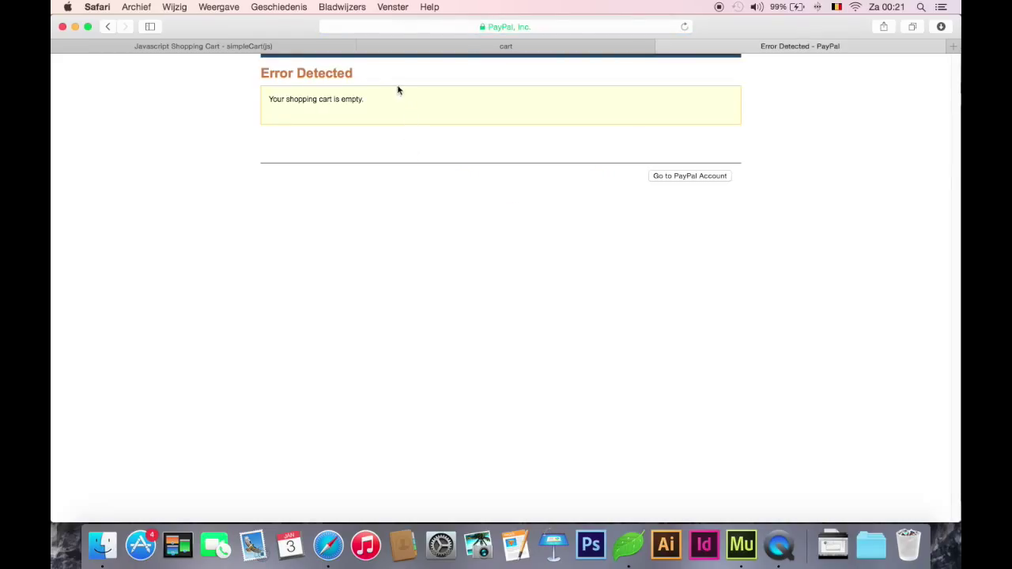
{"action": "left_click", "coordinate": [664, 49]}
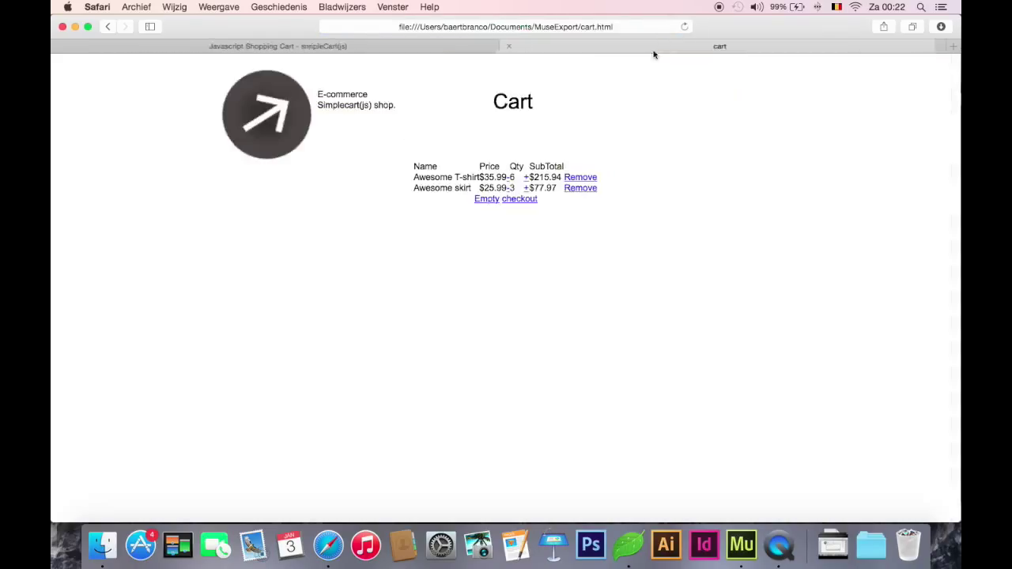
{"action": "left_click", "coordinate": [299, 113]}
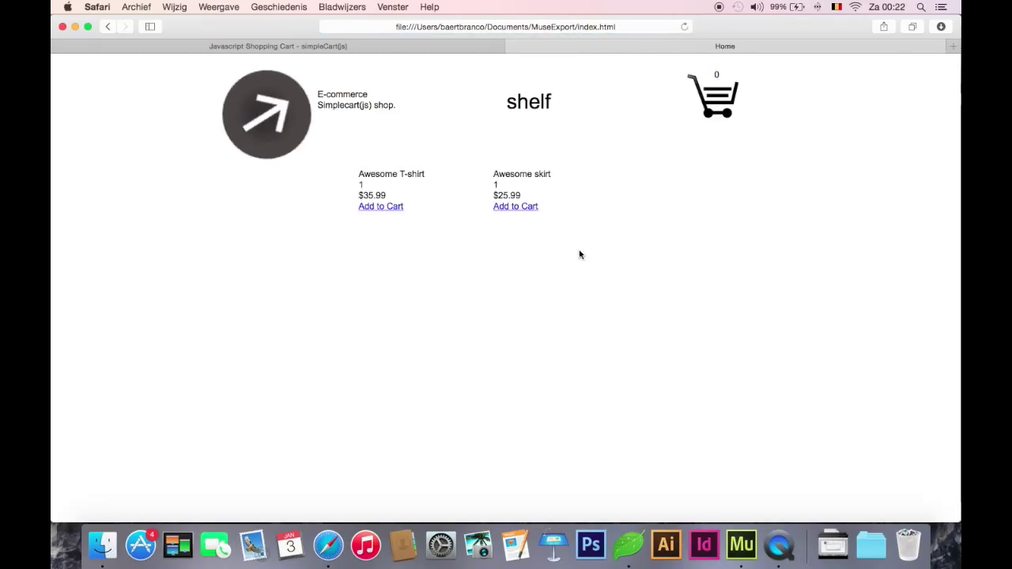
Add one Awesome skirt and one Awesome T-shirt, test emptying the cart from the cart page, and return to the shelf
{"action": "left_click", "coordinate": [512, 208]}
{"action": "left_click", "coordinate": [388, 208]}
{"action": "left_click", "coordinate": [711, 101]}
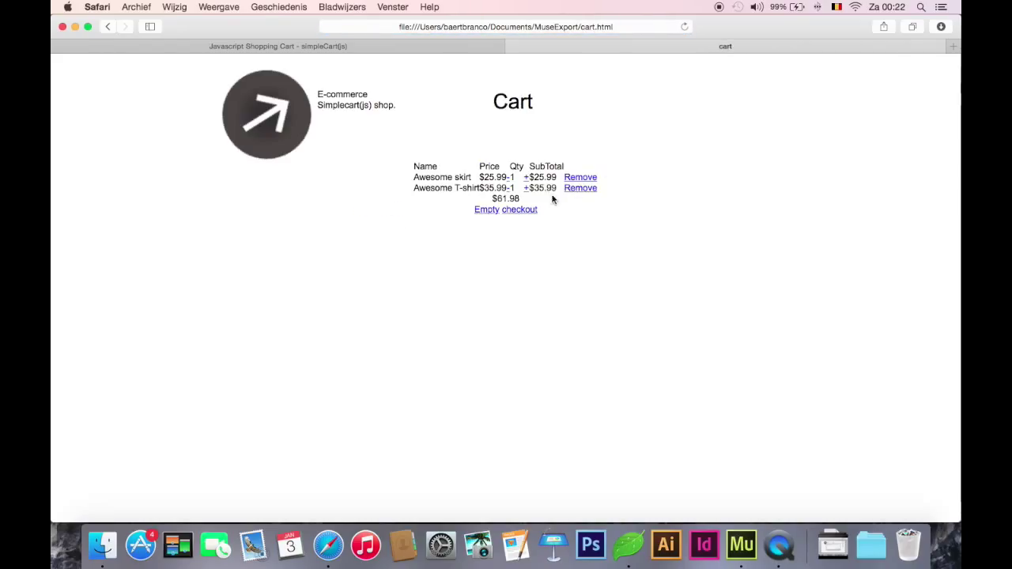
{"action": "left_click", "coordinate": [486, 210]}
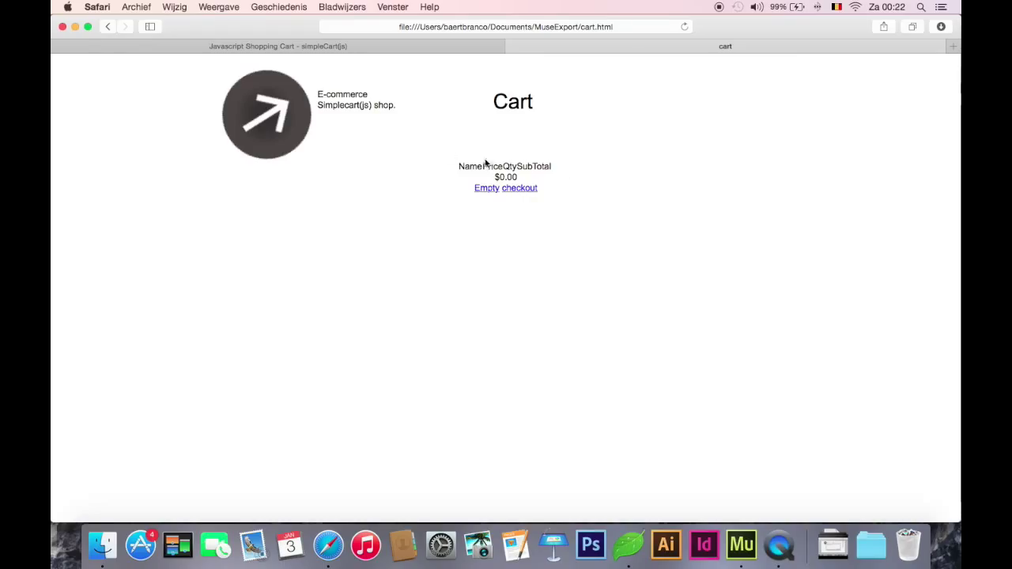
{"action": "left_click", "coordinate": [292, 104]}
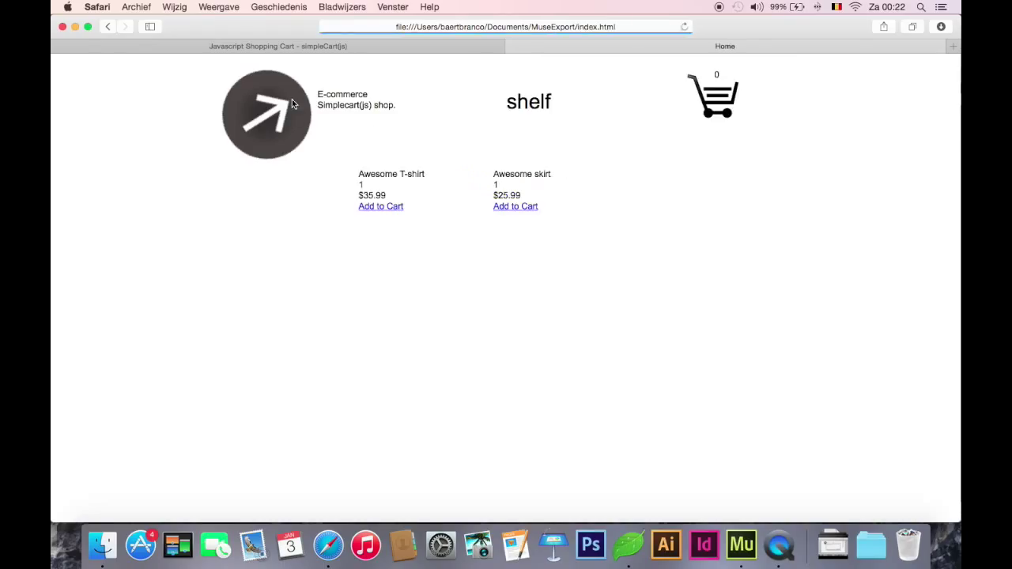
Close the exported Home page in Safari, switch to Adobe Muse, and dismiss the completed HTML export dialog
{"action": "left_click", "coordinate": [515, 51]}
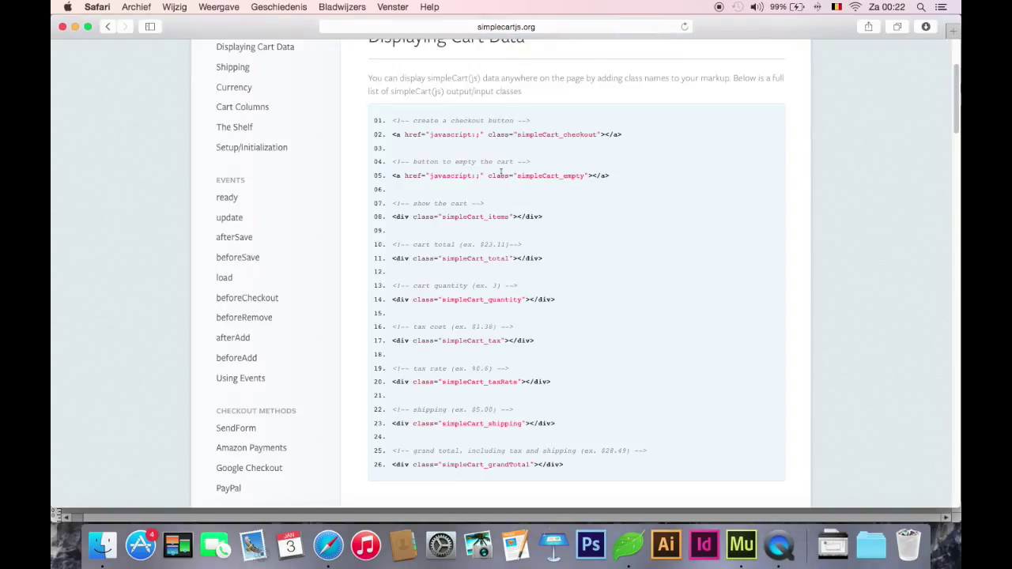
{"action": "left_click", "coordinate": [741, 546]}
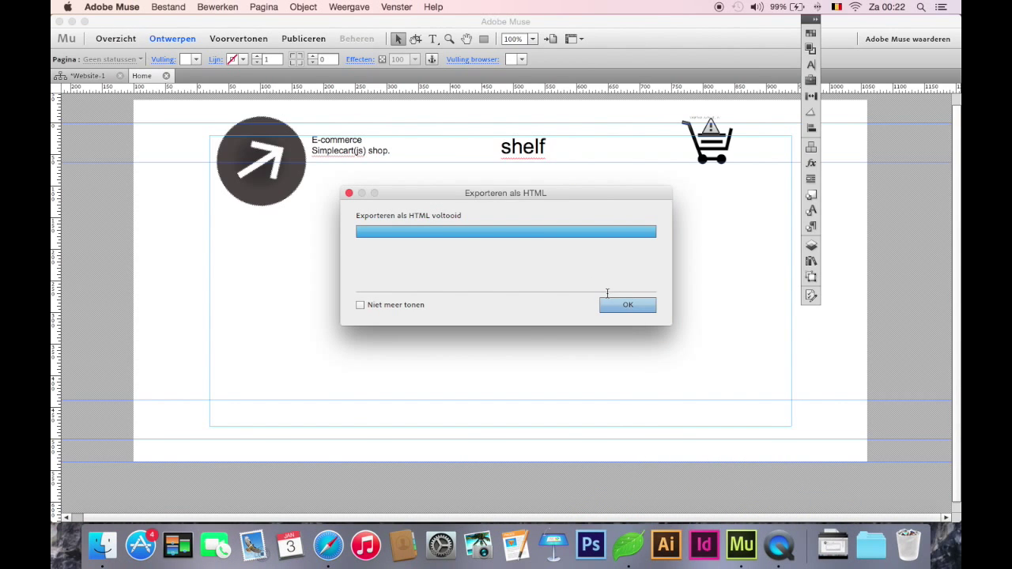
{"action": "left_click", "coordinate": [626, 305]}
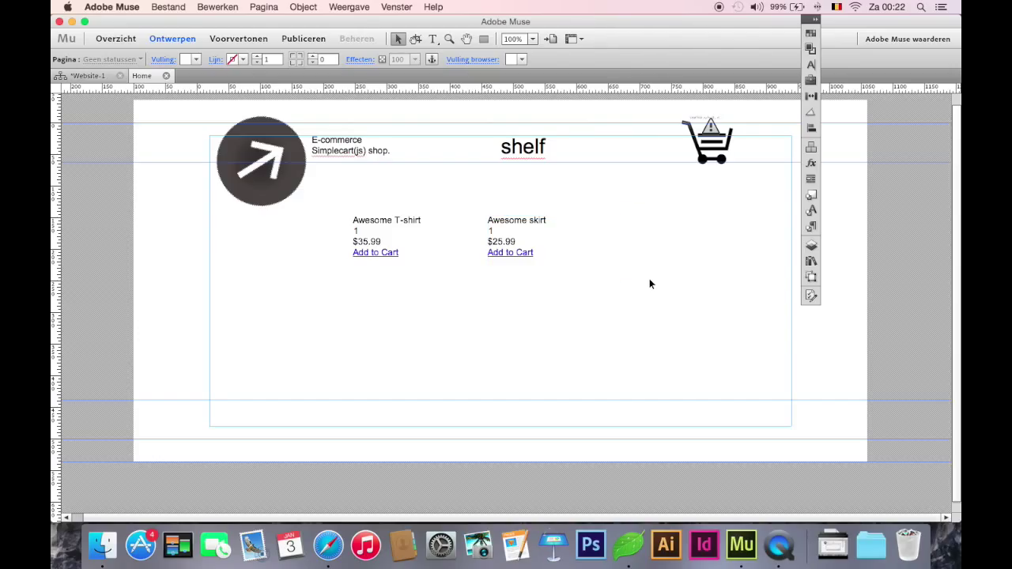
Switch to Coda and review the simpleCart snippets, highlighting the cart total comment line
{"action": "left_click", "coordinate": [629, 545]}
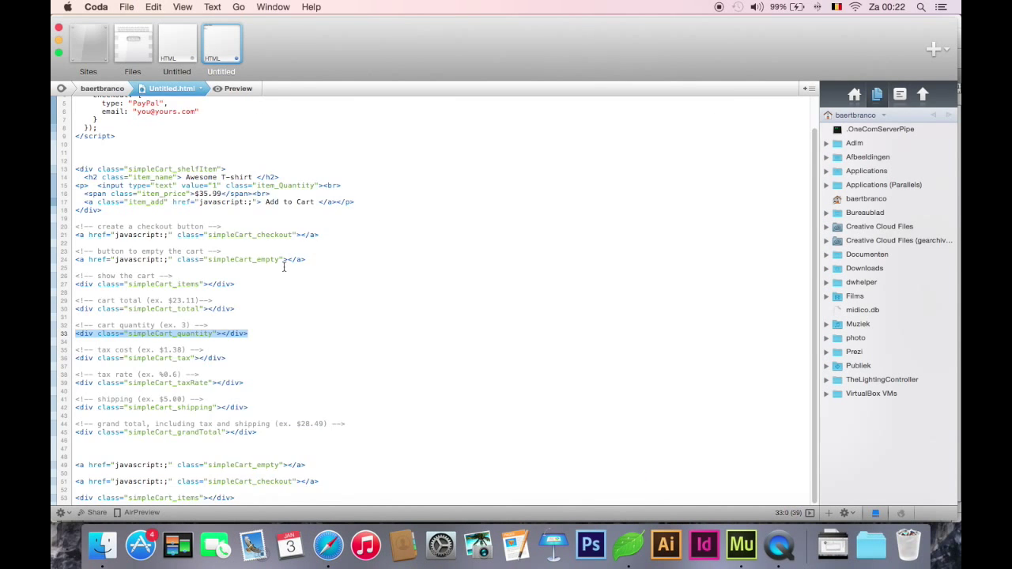
{"action": "scroll", "coordinate": [299, 293], "scroll_direction": "down", "scroll_amount": 2}
{"action": "left_click_drag", "start_coordinate": [219, 302], "coordinate": [73, 301]}
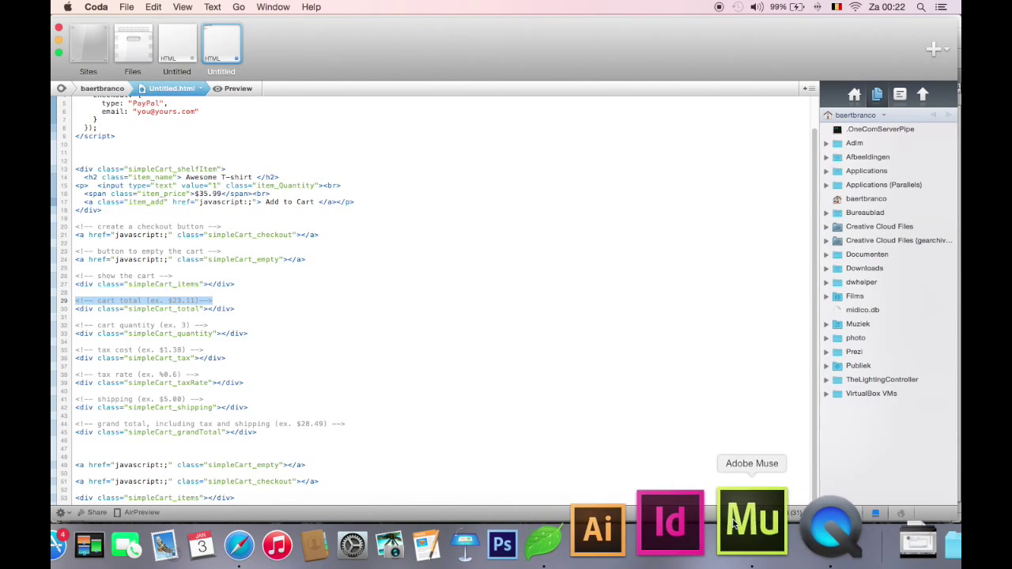
Switch back to Adobe Muse and close the Home page to return to the site plan
{"action": "left_click", "coordinate": [746, 528]}
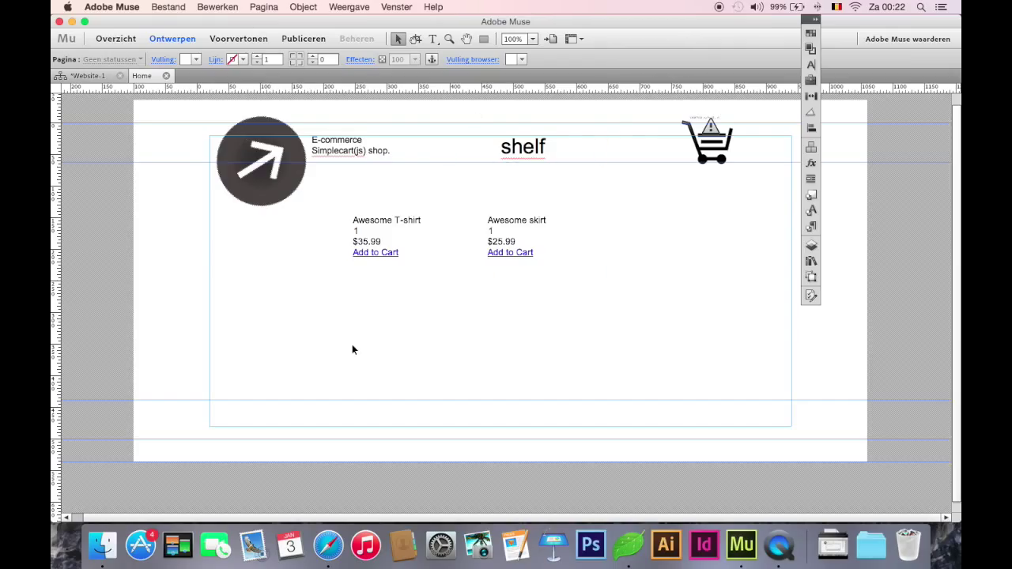
{"action": "left_click", "coordinate": [166, 76]}
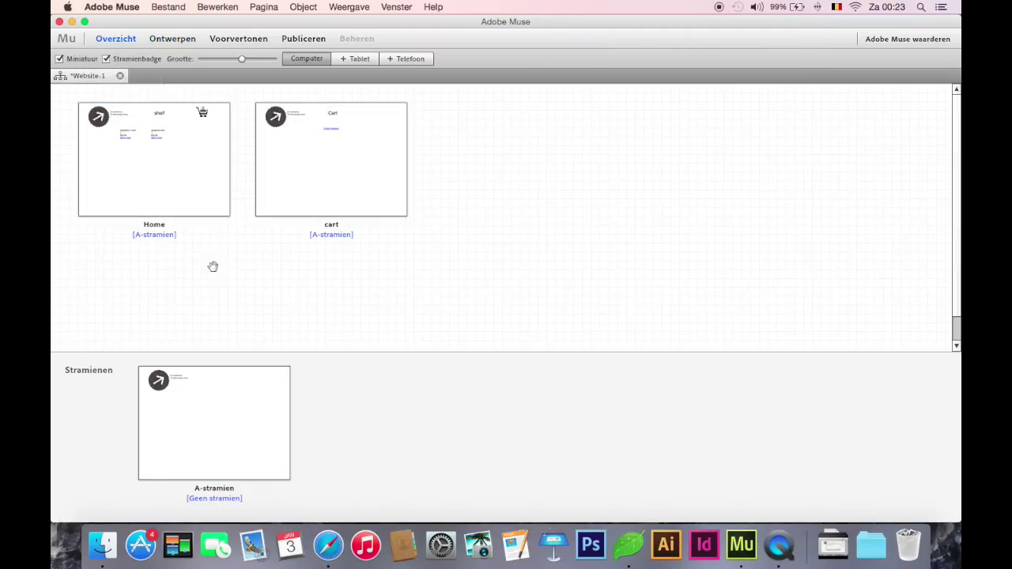